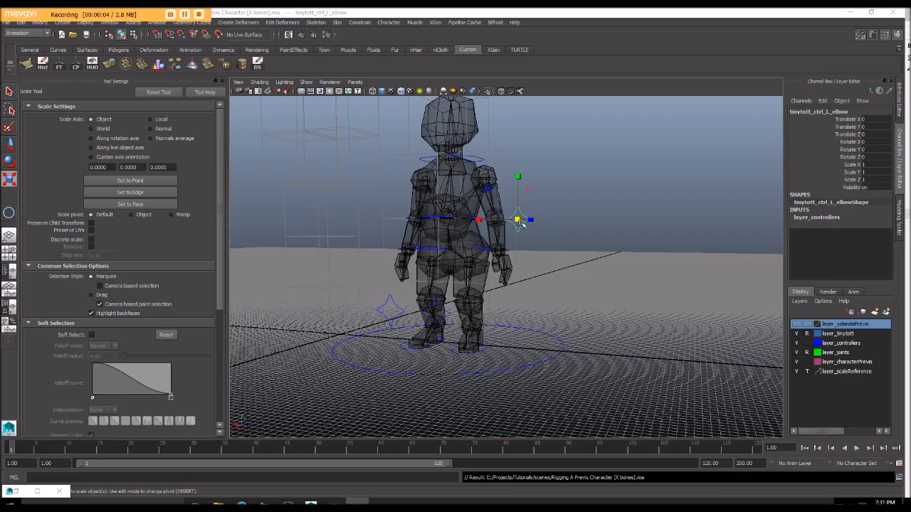
Step: Take layer_joints out of reference mode so its joints become selectable, and clear the current selection
{"action": "left_click_drag", "start_coordinate": [521, 223], "coordinate": [468, 207], "text": "alt"}
{"action": "left_click", "coordinate": [474, 239]}
{"action": "mouse_move", "coordinate": [473, 238]}
{"action": "left_mouse_down", "text": "alt"}
{"action": "mouse_move", "coordinate": [417, 249]}
{"action": "mouse_move", "coordinate": [443, 220]}
{"action": "mouse_move", "coordinate": [431, 240]}
{"action": "mouse_move", "coordinate": [493, 240]}
{"action": "mouse_move", "coordinate": [535, 193]}
{"action": "mouse_move", "coordinate": [554, 196]}
{"action": "mouse_move", "coordinate": [512, 227]}
{"action": "mouse_move", "coordinate": [505, 195]}
{"action": "mouse_move", "coordinate": [486, 238]}
{"action": "left_mouse_up", "text": "alt"}
{"action": "left_click", "coordinate": [532, 200]}
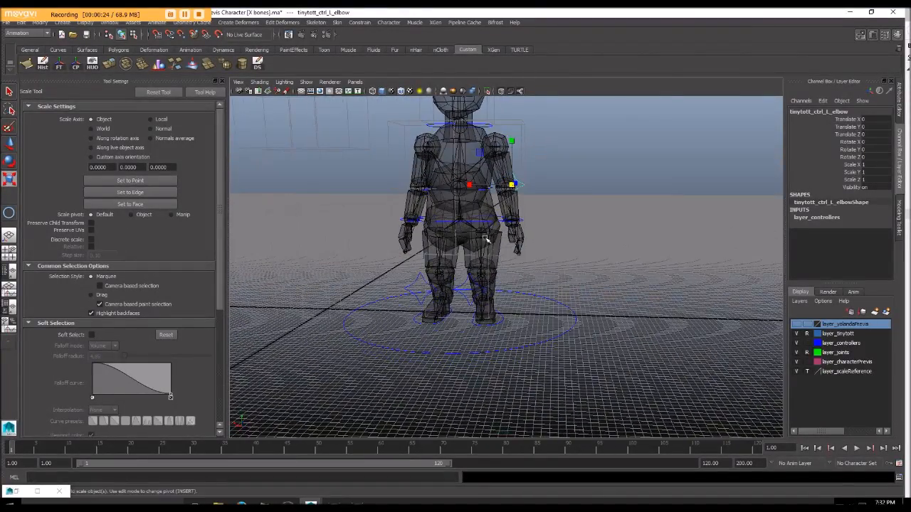
{"action": "mouse_move", "coordinate": [590, 294]}
{"action": "left_mouse_down", "text": "alt"}
{"action": "mouse_move", "coordinate": [553, 266]}
{"action": "mouse_move", "coordinate": [545, 275]}
{"action": "mouse_move", "coordinate": [538, 168]}
{"action": "mouse_move", "coordinate": [516, 178]}
{"action": "mouse_move", "coordinate": [459, 285]}
{"action": "mouse_move", "coordinate": [465, 256]}
{"action": "mouse_move", "coordinate": [588, 304]}
{"action": "left_mouse_up", "text": "alt"}
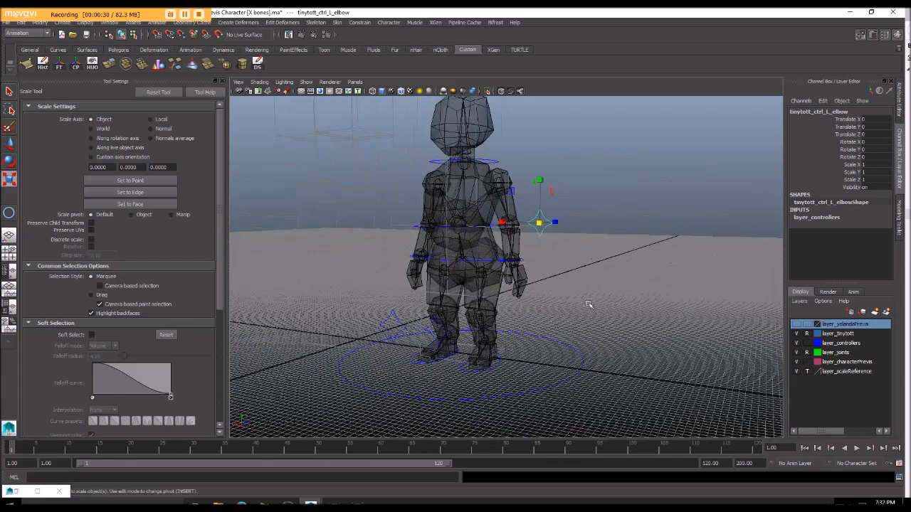
{"action": "left_click", "coordinate": [807, 354]}
{"action": "left_click_drag", "start_coordinate": [586, 311], "coordinate": [554, 314], "text": "alt"}
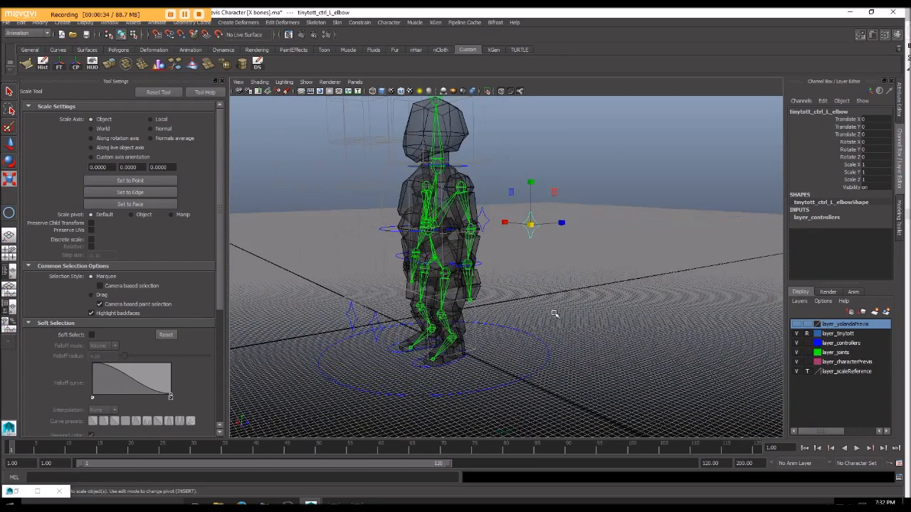
{"action": "left_click_drag", "start_coordinate": [677, 336], "coordinate": [583, 315], "text": "alt"}
{"action": "left_click_drag", "start_coordinate": [564, 278], "coordinate": [523, 249], "text": "alt"}
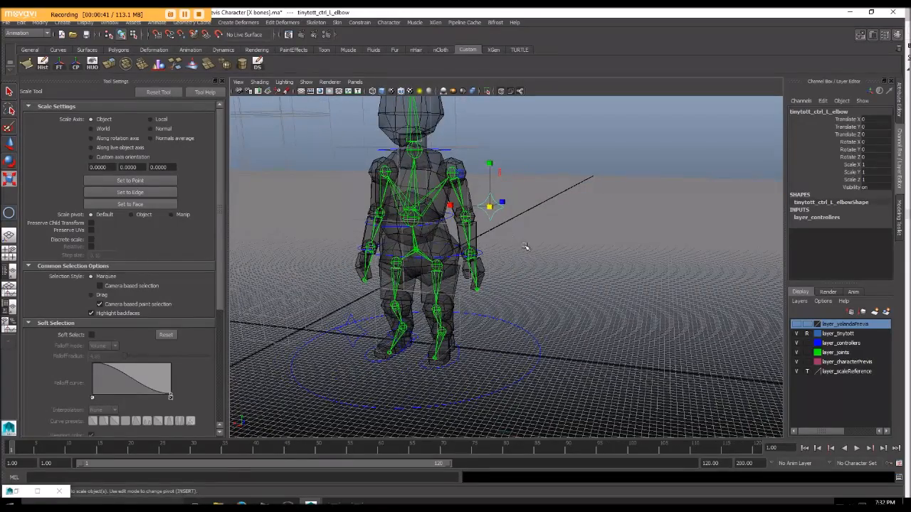
{"action": "left_click", "coordinate": [487, 259]}
{"action": "middle_click_drag", "start_coordinate": [487, 258], "coordinate": [514, 295], "text": "alt"}
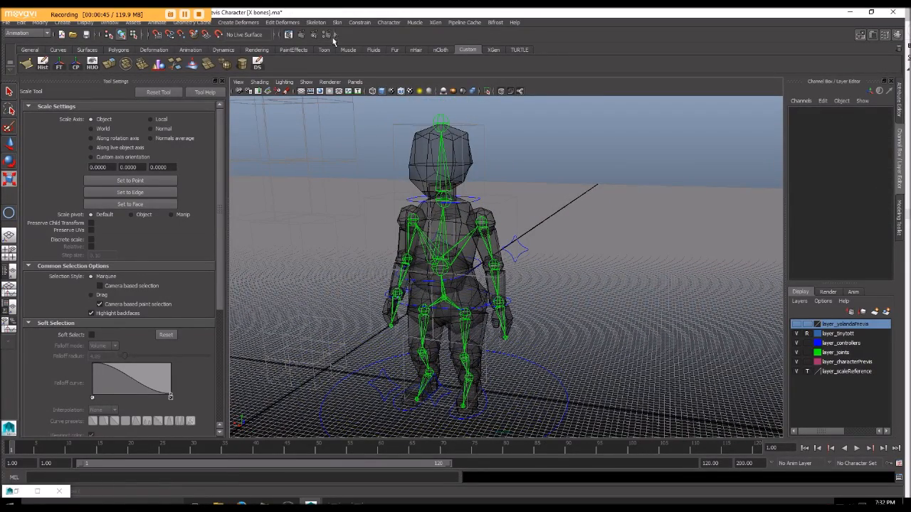
Step: Start the IK Handle Tool with Rotate-Plane Solver as its current solver, and close the tool settings
{"action": "left_click", "coordinate": [315, 23]}
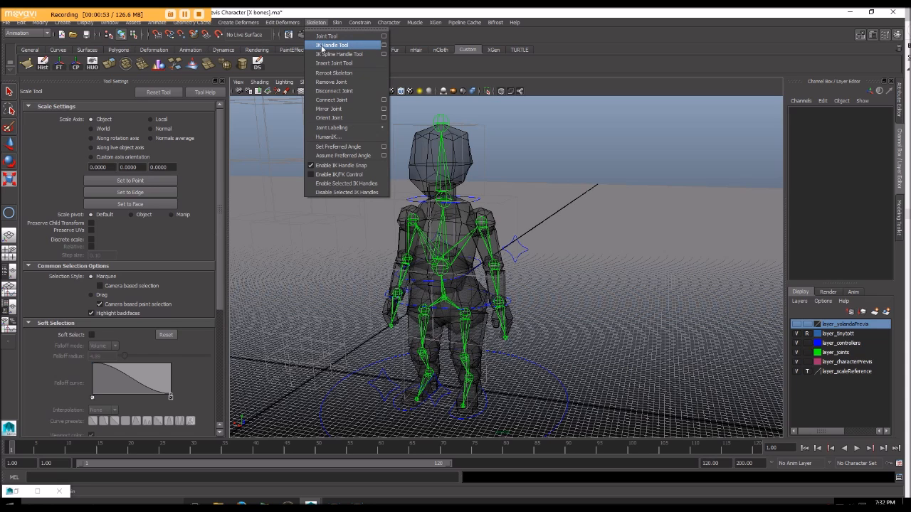
{"action": "left_click", "coordinate": [384, 46]}
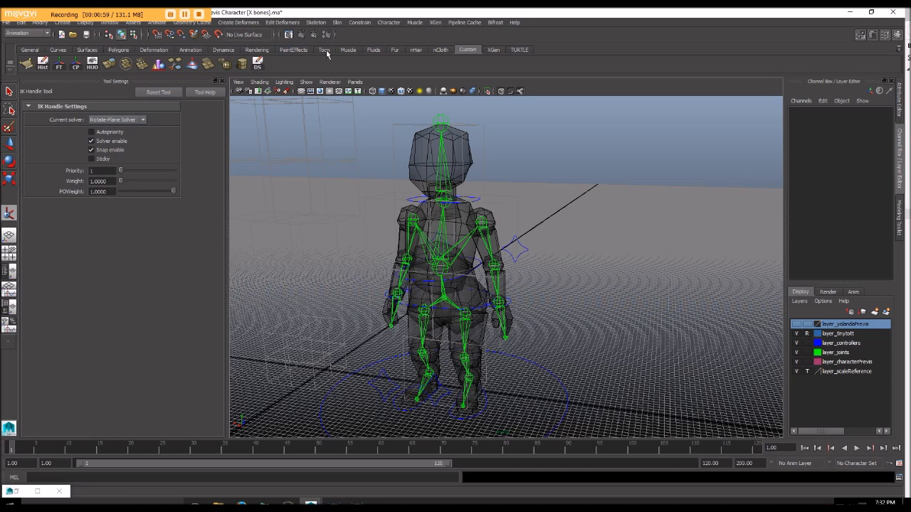
{"action": "left_click", "coordinate": [326, 25]}
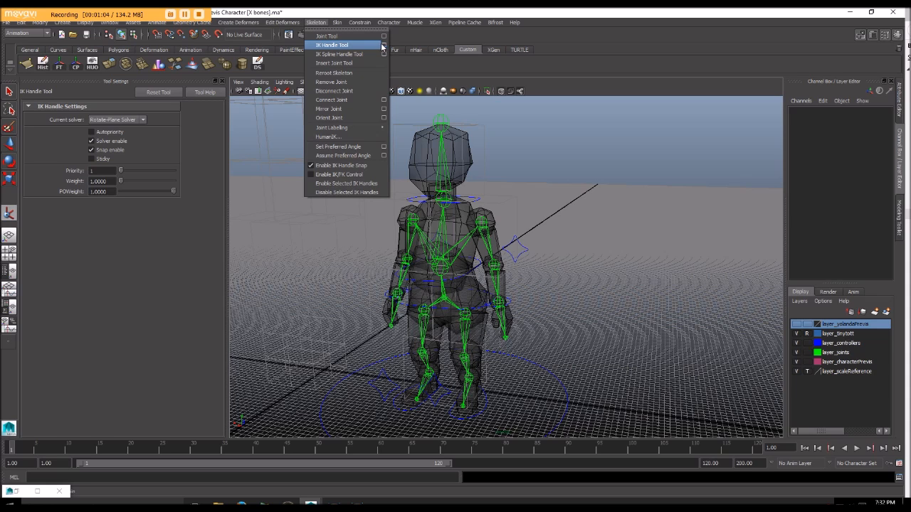
{"action": "left_click", "coordinate": [118, 119]}
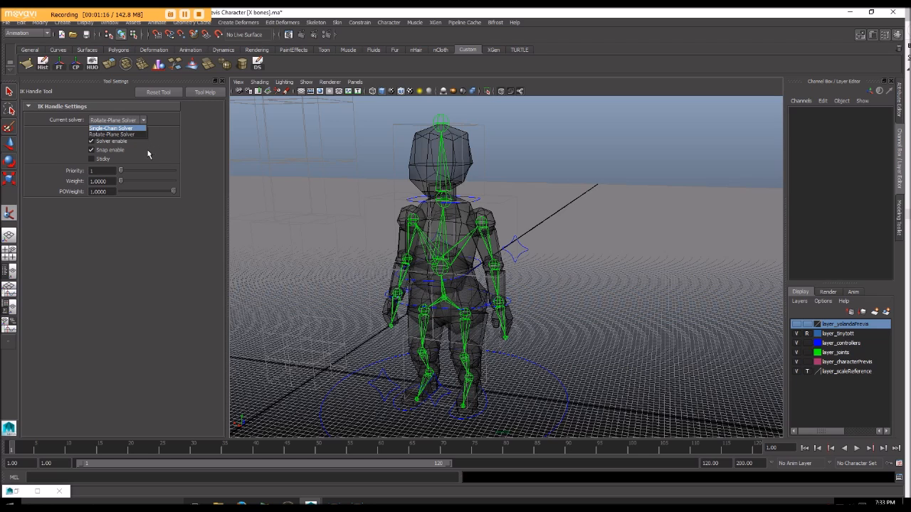
{"action": "left_click", "coordinate": [199, 124]}
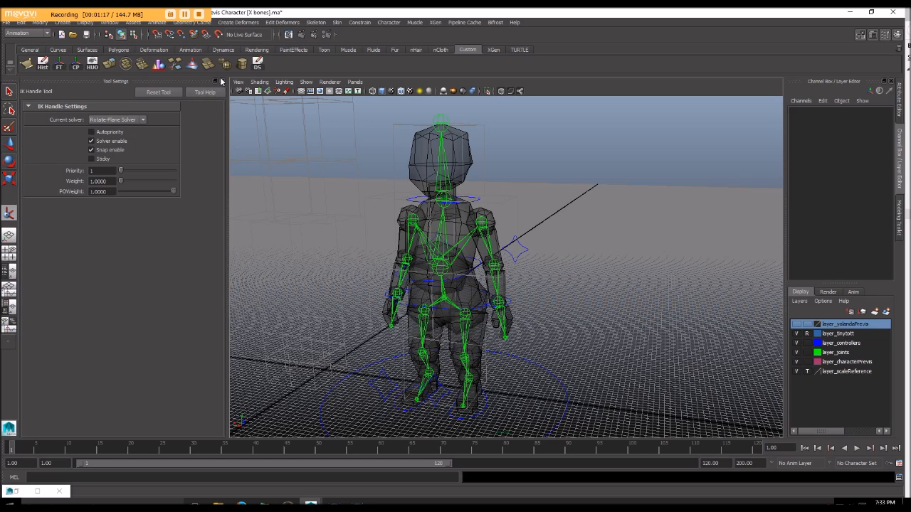
{"action": "left_click", "coordinate": [143, 119]}
{"action": "left_click", "coordinate": [110, 128]}
{"action": "left_click", "coordinate": [144, 121]}
{"action": "left_click", "coordinate": [119, 134]}
{"action": "left_click", "coordinate": [222, 81]}
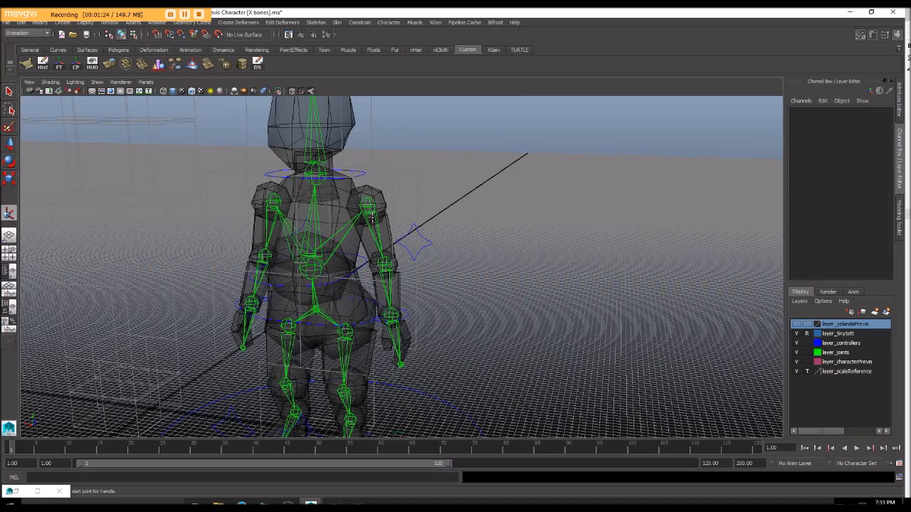
Step: Create an IK handle from the character's left hip joint to the left ankle joint
{"action": "middle_click_drag", "start_coordinate": [323, 231], "coordinate": [370, 157], "text": "alt"}
{"action": "left_click_drag", "start_coordinate": [367, 188], "coordinate": [338, 185], "text": "alt"}
{"action": "middle_click_drag", "start_coordinate": [350, 226], "coordinate": [372, 187], "text": "alt"}
{"action": "left_click_drag", "start_coordinate": [372, 186], "coordinate": [395, 171], "text": "alt"}
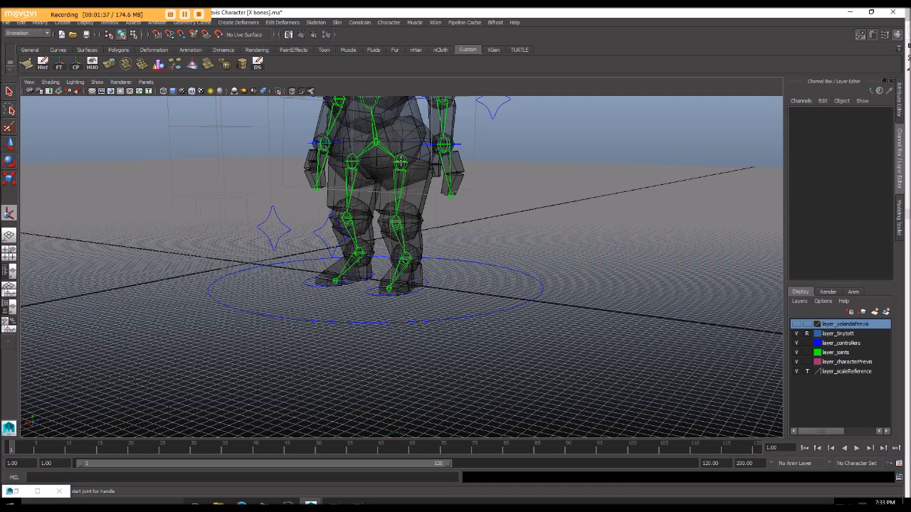
{"action": "left_click", "coordinate": [401, 162]}
{"action": "left_click_drag", "start_coordinate": [411, 257], "coordinate": [436, 270], "text": "alt"}
{"action": "scroll", "coordinate": [403, 264], "scroll_direction": "up", "scroll_amount": 5}
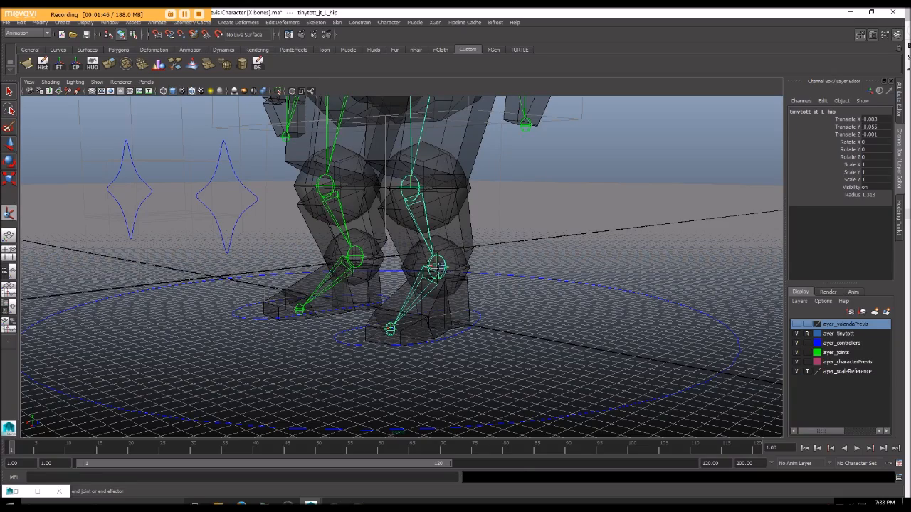
{"action": "left_click", "coordinate": [437, 268]}
{"action": "left_click_drag", "start_coordinate": [439, 264], "coordinate": [434, 239], "text": "alt"}
Step: Test the left leg's bend by moving its ankle IK handle, undoing each trial move
{"action": "key", "text": "w"}
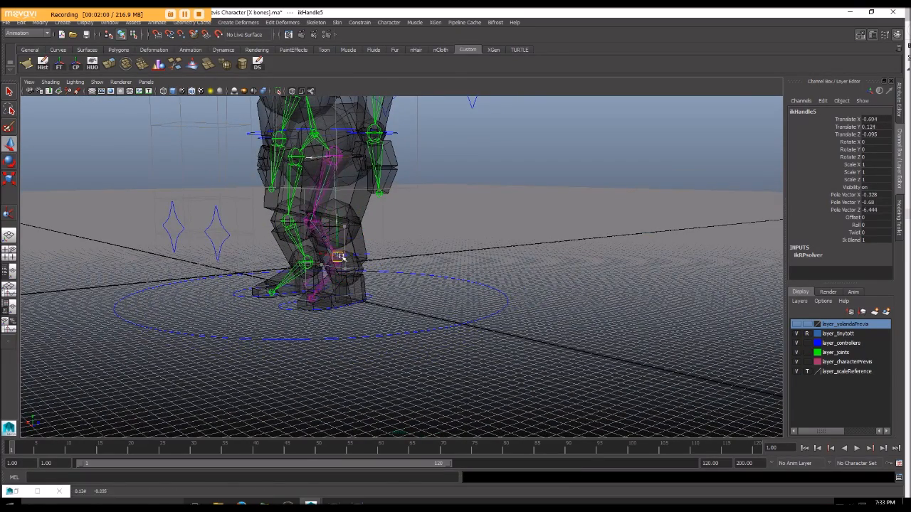
{"action": "left_click_drag", "start_coordinate": [327, 238], "coordinate": [351, 195], "text": "alt"}
{"action": "key", "text": "ctrl+z"}
{"action": "left_click_drag", "start_coordinate": [306, 256], "coordinate": [327, 216]}
{"action": "key", "text": "ctrl+z"}
{"action": "left_click_drag", "start_coordinate": [289, 155], "coordinate": [296, 161], "text": "alt"}
{"action": "middle_click_drag", "start_coordinate": [296, 161], "coordinate": [343, 165], "text": "alt"}
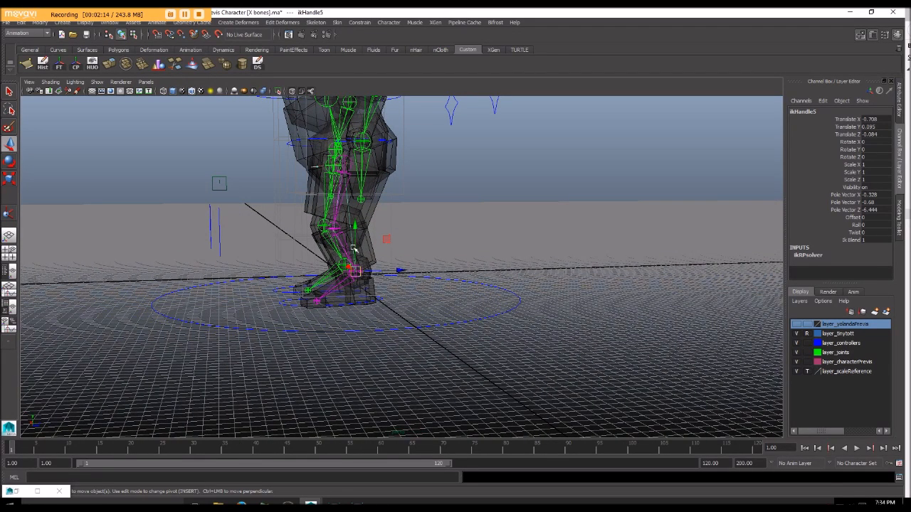
{"action": "left_click_drag", "start_coordinate": [355, 225], "coordinate": [335, 192]}
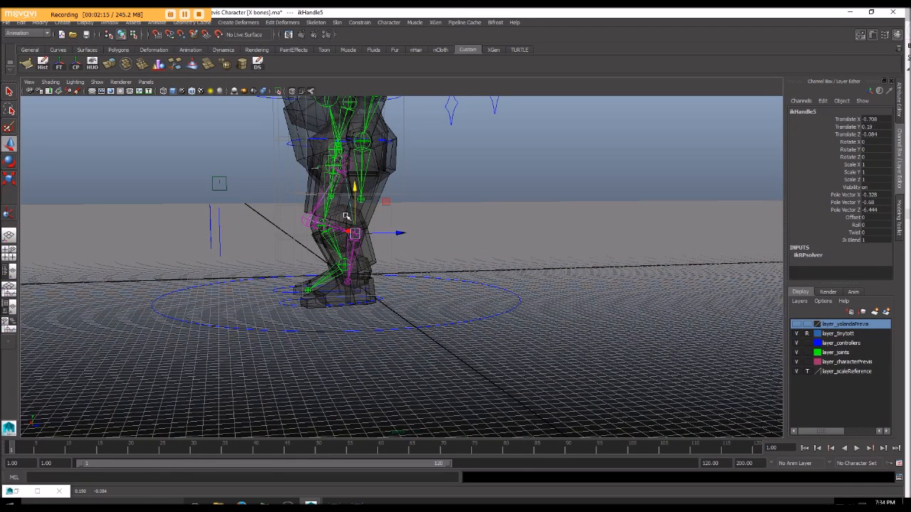
{"action": "key", "text": "ctrl+z"}
Step: Rename the left leg's IK handle as ik_L_leg
{"action": "left_click_drag", "start_coordinate": [403, 220], "coordinate": [480, 236], "text": "alt"}
{"action": "left_click", "coordinate": [807, 111]}
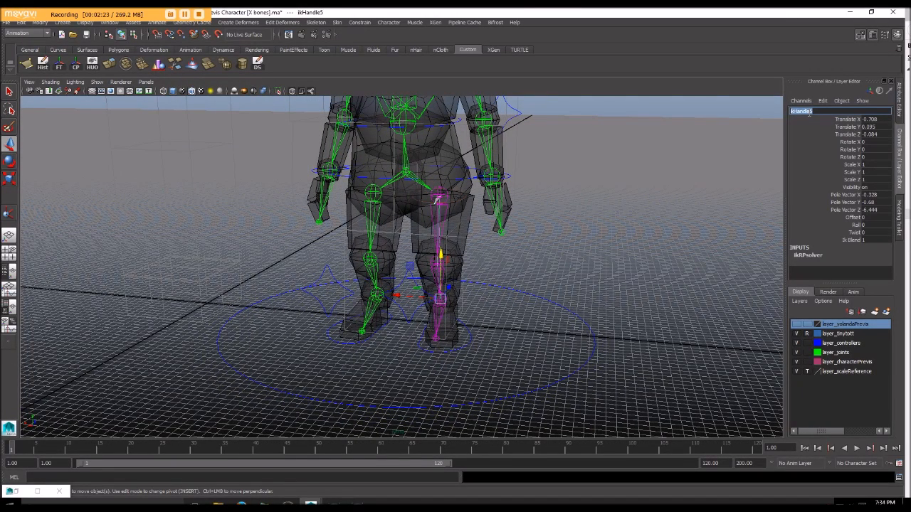
{"action": "type", "text": "ik_L_leg"}
{"action": "key", "text": "Return"}
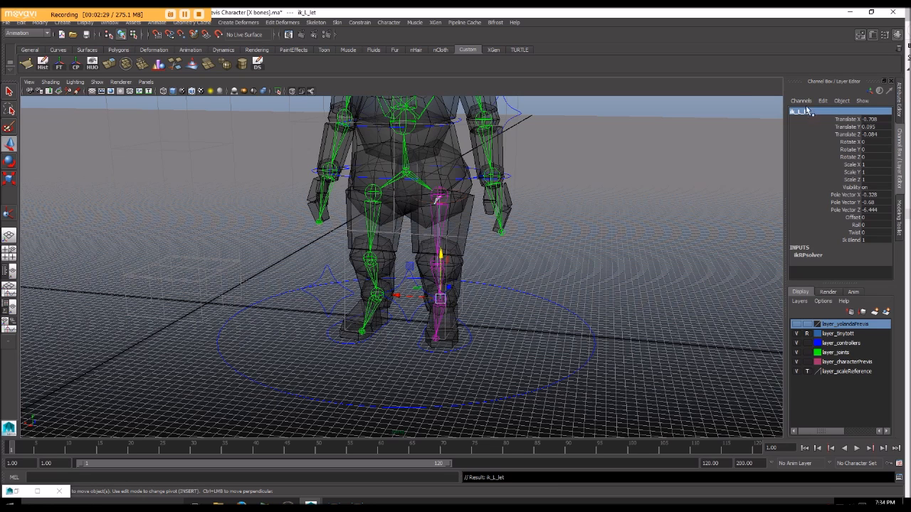
{"action": "left_click", "coordinate": [811, 112]}
{"action": "left_click", "coordinate": [820, 112]}
{"action": "key", "text": "Return"}
Step: Create an IK handle from the right hip joint to the right ankle joint
{"action": "left_click_drag", "start_coordinate": [458, 304], "coordinate": [410, 284], "text": "alt"}
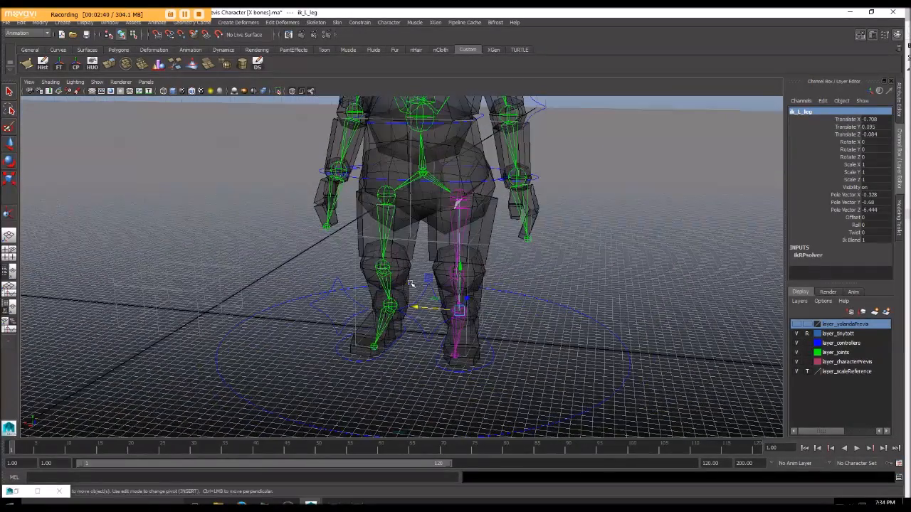
{"action": "left_click", "coordinate": [316, 23]}
{"action": "left_click", "coordinate": [335, 47]}
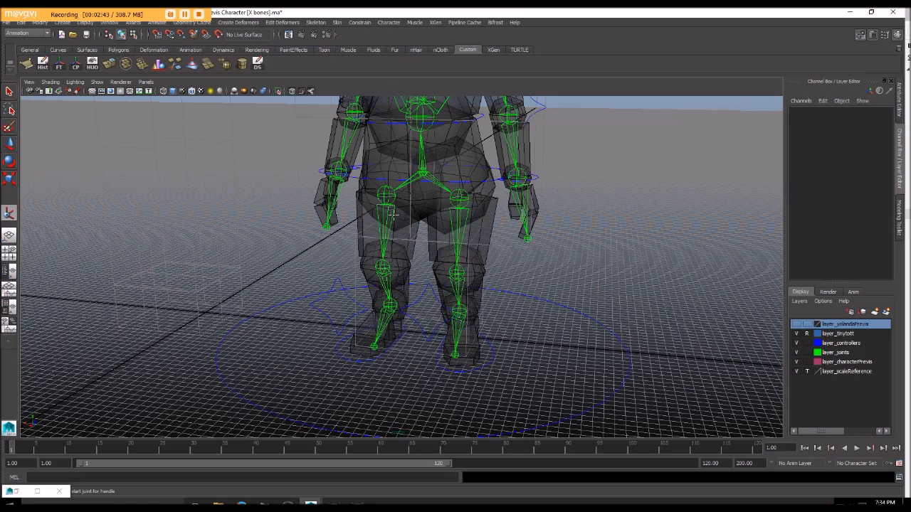
{"action": "left_click", "coordinate": [386, 195]}
{"action": "left_click", "coordinate": [374, 346]}
Step: Rename the right leg's IK handle as ik_R_leg
{"action": "left_click_drag", "start_coordinate": [405, 306], "coordinate": [412, 323], "text": "alt"}
{"action": "left_click", "coordinate": [834, 113]}
{"action": "key", "text": "BackSpace"}
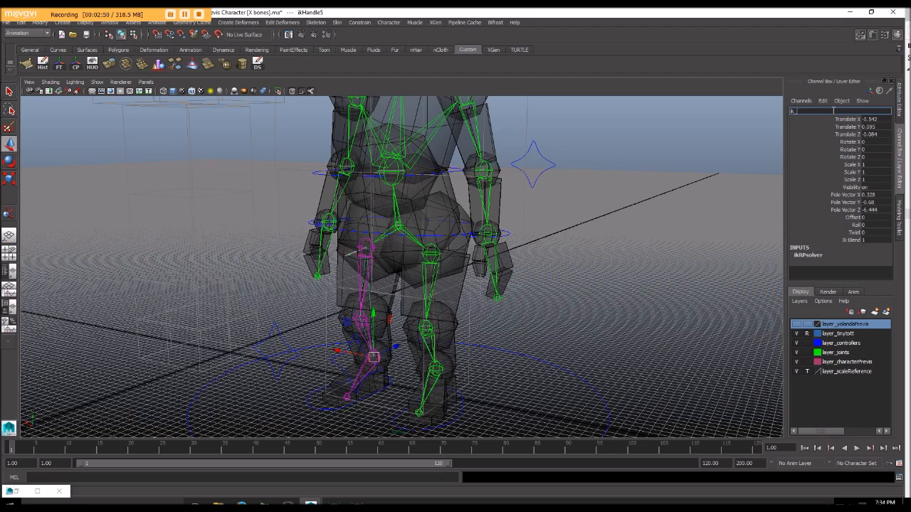
{"action": "key", "text": "Return"}
Step: Create an IK handle from the left shoulder joint to the left wrist joint
{"action": "middle_click_drag", "start_coordinate": [489, 164], "coordinate": [456, 237], "text": "alt"}
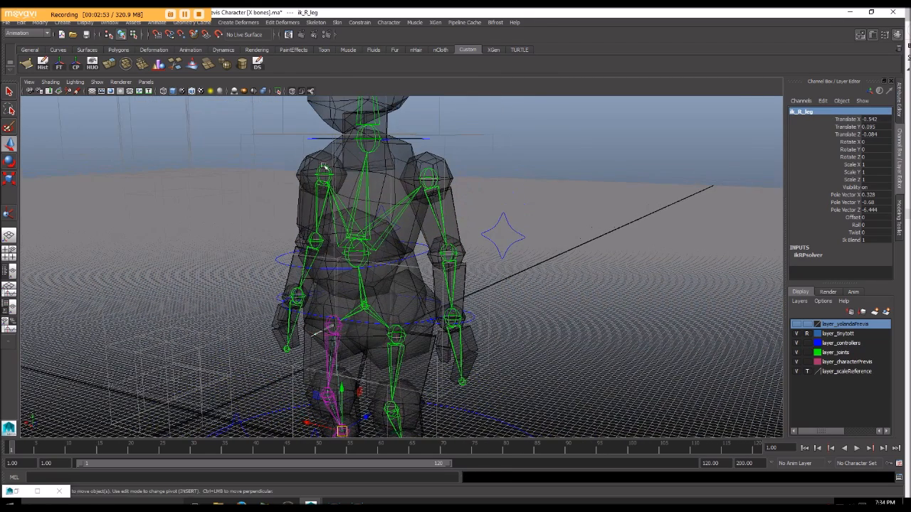
{"action": "left_click", "coordinate": [316, 22]}
{"action": "left_click", "coordinate": [334, 43]}
{"action": "left_click_drag", "start_coordinate": [541, 213], "coordinate": [578, 196], "text": "alt"}
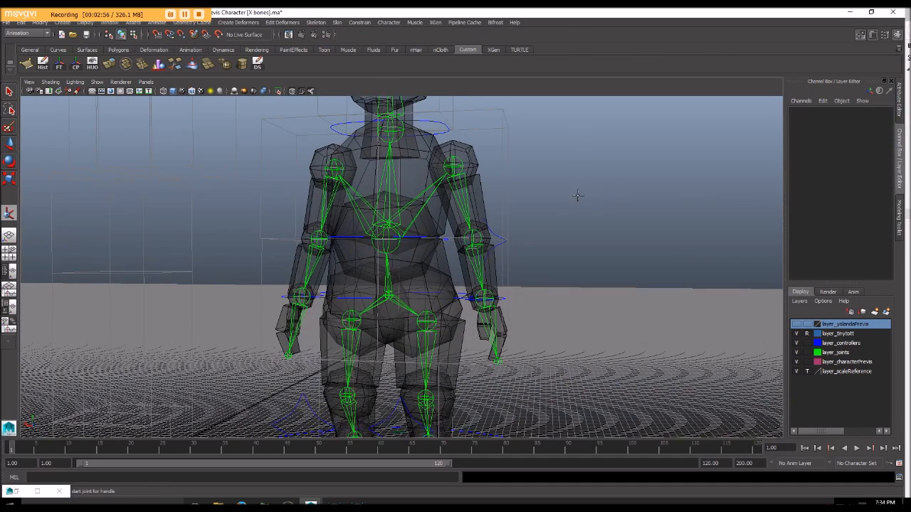
{"action": "left_click", "coordinate": [453, 166]}
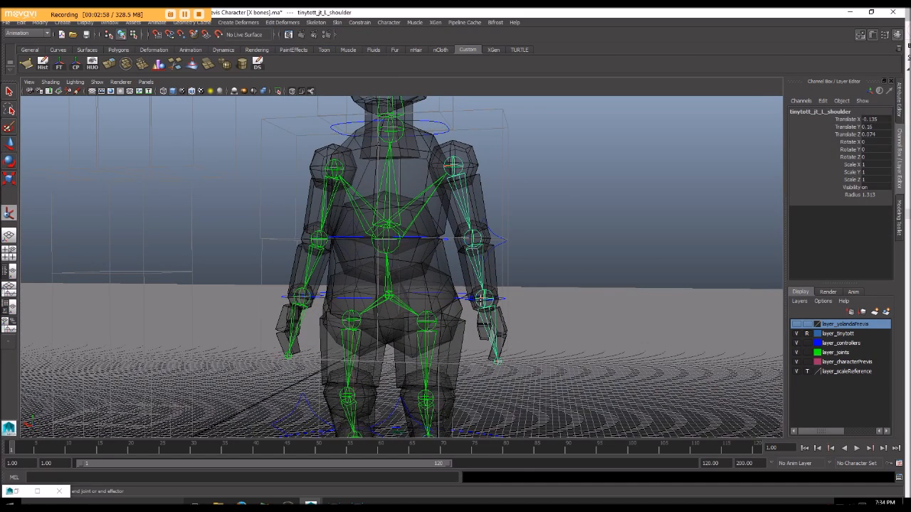
{"action": "left_click", "coordinate": [484, 299]}
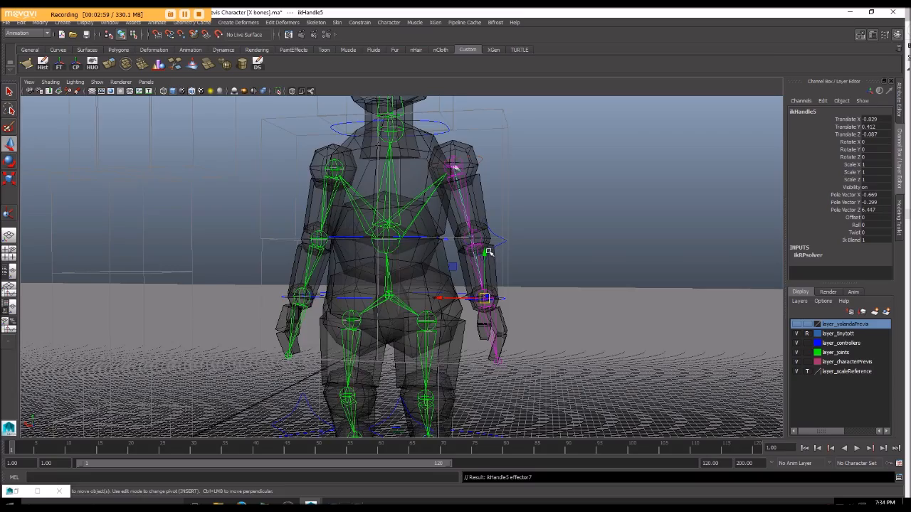
Step: Test the left arm's bend by moving its wrist IK handle, and undo the trial move
{"action": "left_click_drag", "start_coordinate": [491, 251], "coordinate": [437, 252], "text": "alt"}
{"action": "left_click_drag", "start_coordinate": [401, 297], "coordinate": [383, 307]}
{"action": "left_click_drag", "start_coordinate": [383, 307], "coordinate": [410, 295], "text": "alt"}
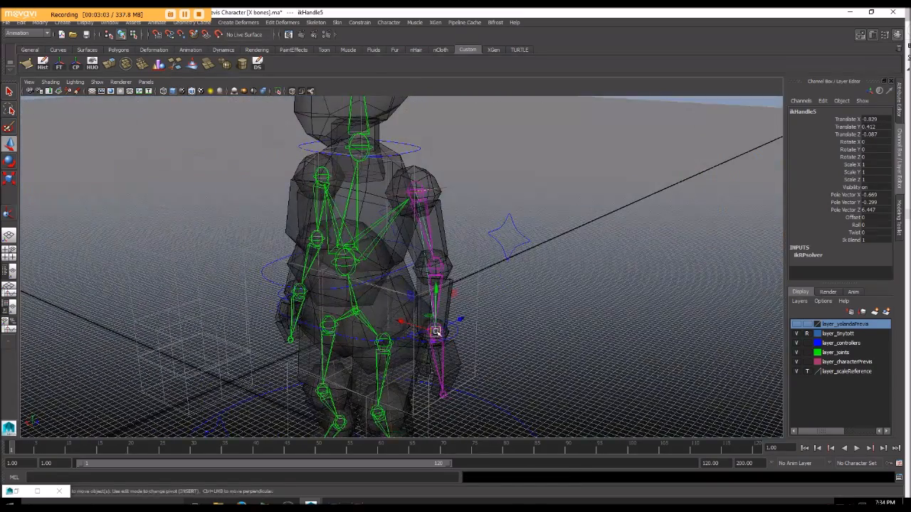
{"action": "left_click_drag", "start_coordinate": [463, 321], "coordinate": [420, 228], "text": "alt"}
{"action": "key", "text": "ctrl+z"}
Step: Rename the left arm's IK handle as ik_L_arm
{"action": "left_click_drag", "start_coordinate": [446, 268], "coordinate": [393, 266], "text": "alt"}
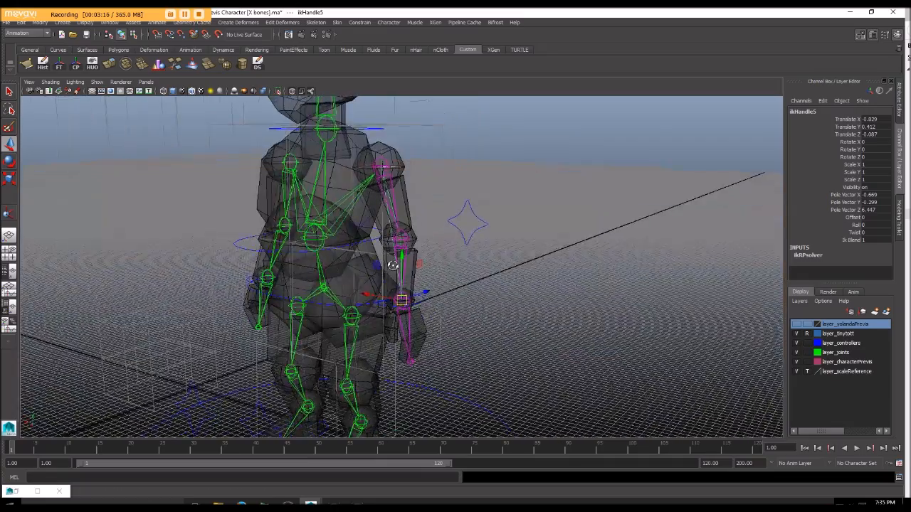
{"action": "scroll", "coordinate": [393, 264], "scroll_direction": "up", "scroll_amount": 3}
{"action": "middle_click_drag", "start_coordinate": [392, 264], "coordinate": [402, 295], "text": "alt"}
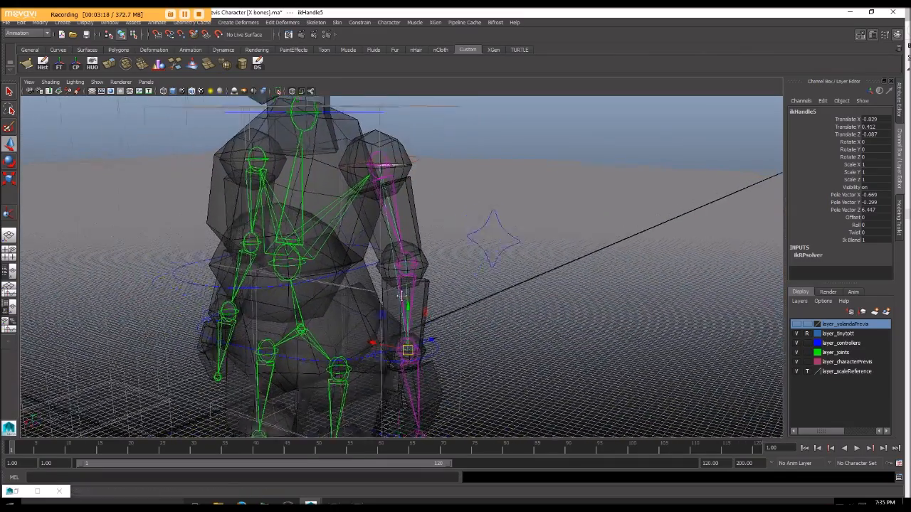
{"action": "left_click_drag", "start_coordinate": [403, 293], "coordinate": [375, 301], "text": "alt"}
{"action": "double_click", "coordinate": [818, 111]}
{"action": "type", "text": "l_arm"}
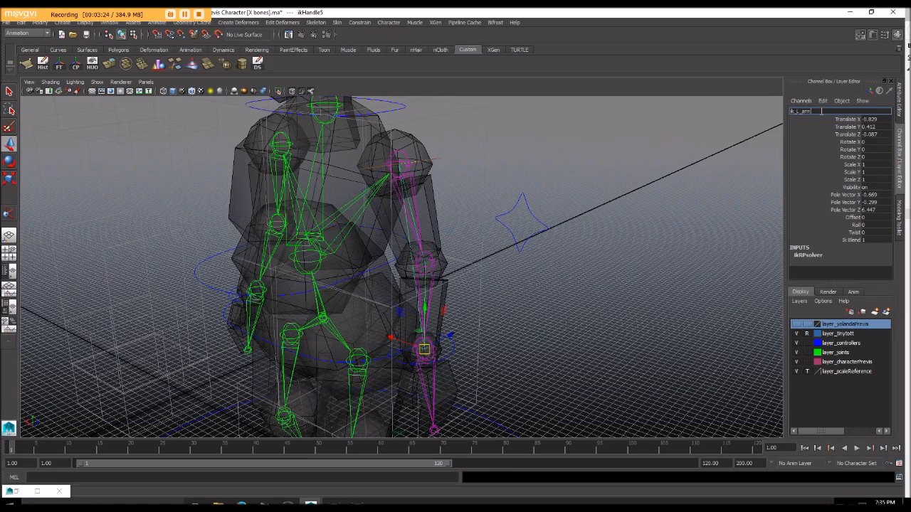
{"action": "key", "text": "Return"}
Step: Create an IK handle from the right shoulder joint to the right wrist joint, and undo a trial move of it
{"action": "left_click_drag", "start_coordinate": [191, 281], "coordinate": [285, 282], "text": "alt"}
{"action": "middle_click_drag", "start_coordinate": [285, 282], "coordinate": [324, 264], "text": "alt"}
{"action": "left_click", "coordinate": [316, 23]}
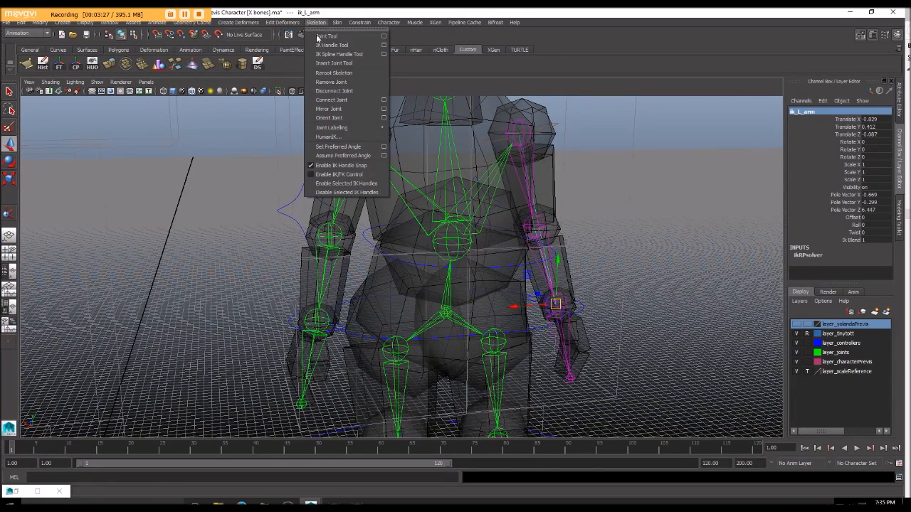
{"action": "left_click", "coordinate": [333, 47]}
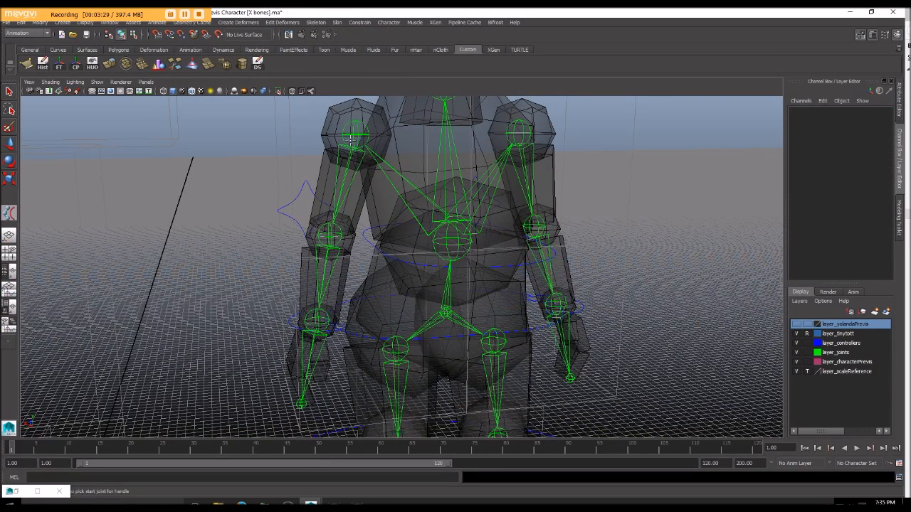
{"action": "left_click", "coordinate": [336, 22]}
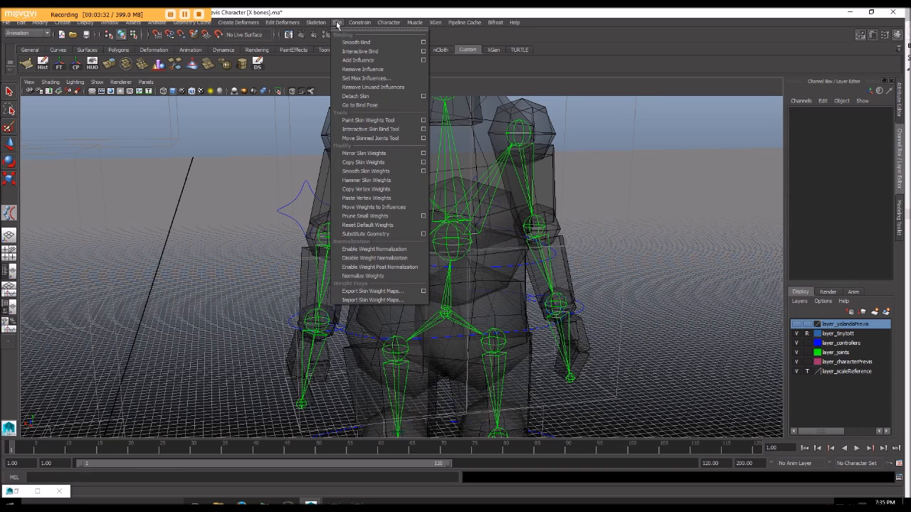
{"action": "mouse_move", "coordinate": [320, 25]}
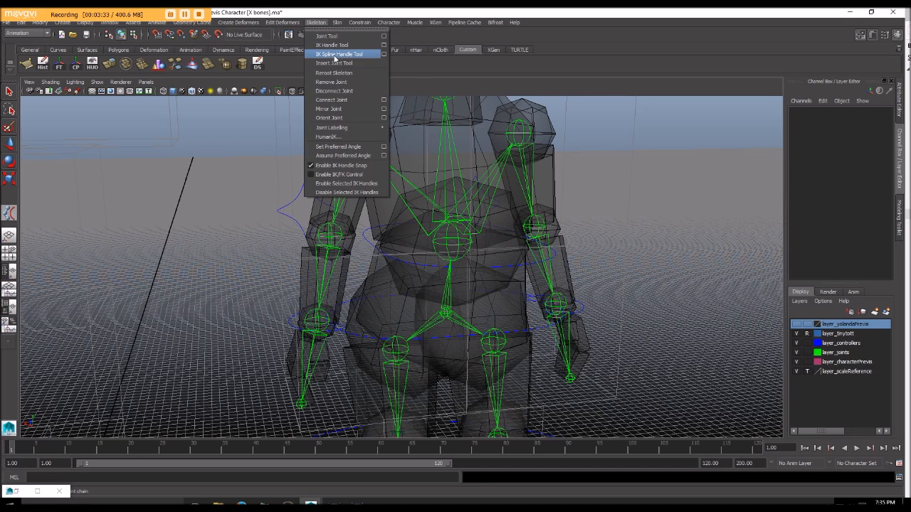
{"action": "left_click", "coordinate": [325, 46]}
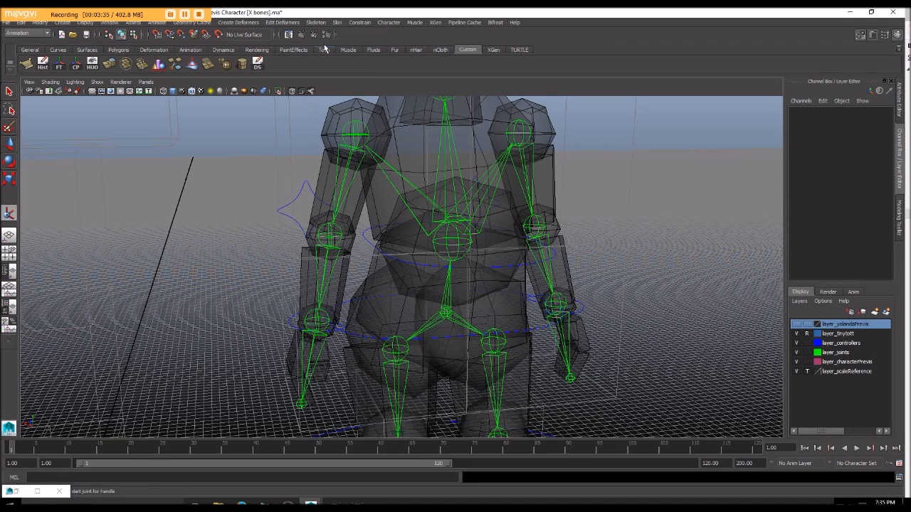
{"action": "left_click", "coordinate": [355, 133]}
{"action": "left_click_drag", "start_coordinate": [355, 135], "coordinate": [348, 159], "text": "alt"}
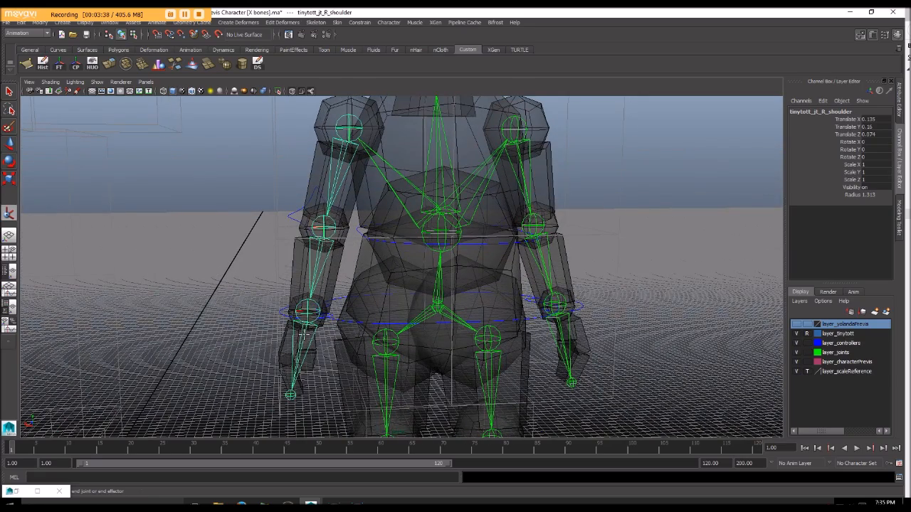
{"action": "left_click", "coordinate": [308, 311]}
{"action": "left_click_drag", "start_coordinate": [288, 328], "coordinate": [291, 207], "text": "alt"}
{"action": "key", "text": "ctrl+z"}
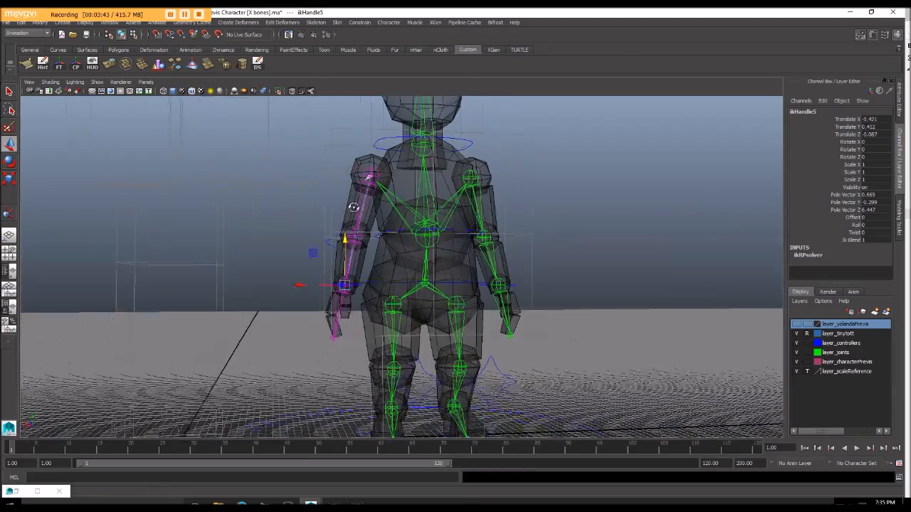
Step: Try another move of the right arm's IK handle, undo it, and look over the leg and arm joints
{"action": "left_click_drag", "start_coordinate": [347, 239], "coordinate": [429, 261]}
{"action": "key", "text": "ctrl+z"}
{"action": "scroll", "coordinate": [429, 260], "scroll_direction": "up", "scroll_amount": 2}
{"action": "middle_click_drag", "start_coordinate": [429, 260], "coordinate": [440, 238], "text": "alt"}
{"action": "left_click_drag", "start_coordinate": [440, 237], "coordinate": [403, 208], "text": "alt"}
{"action": "middle_click_drag", "start_coordinate": [403, 208], "coordinate": [397, 136], "text": "alt"}
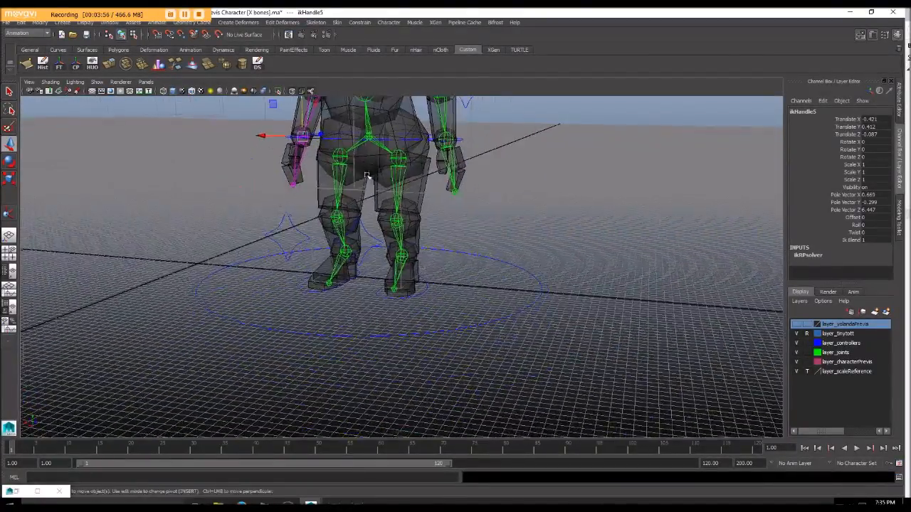
{"action": "left_click_drag", "start_coordinate": [356, 192], "coordinate": [387, 183], "text": "alt"}
{"action": "scroll", "coordinate": [396, 193], "scroll_direction": "up", "scroll_amount": 2}
{"action": "middle_click_drag", "start_coordinate": [365, 193], "coordinate": [366, 204], "text": "alt"}
{"action": "left_click_drag", "start_coordinate": [365, 204], "coordinate": [425, 277], "text": "alt"}
{"action": "middle_click_drag", "start_coordinate": [425, 276], "coordinate": [392, 268], "text": "alt"}
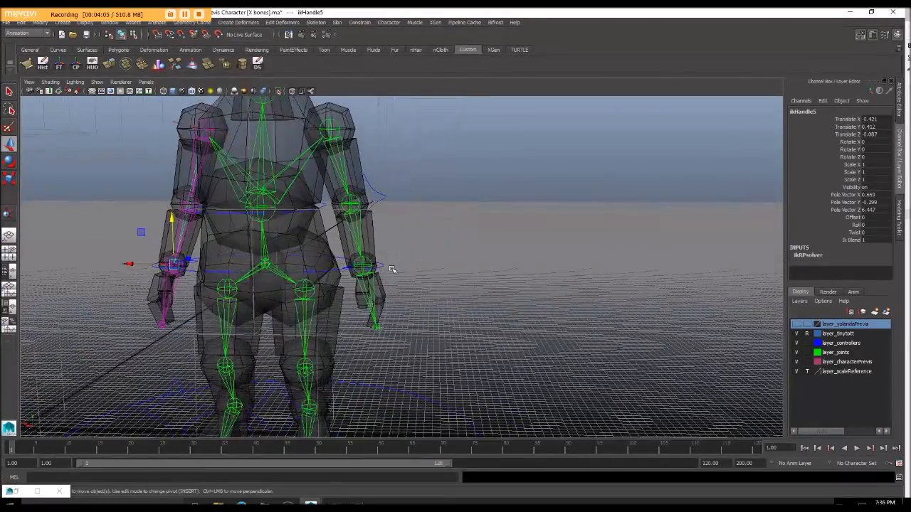
Step: Try a move at the left wrist to check the arm before constraining it, and undo it
{"action": "scroll", "coordinate": [392, 268], "scroll_direction": "up", "scroll_amount": 3}
{"action": "left_click", "coordinate": [374, 271]}
{"action": "left_click_drag", "start_coordinate": [389, 281], "coordinate": [505, 228], "text": "alt"}
{"action": "key", "text": "w"}
{"action": "key", "text": "ctrl+z"}
Step: Point-constrain the ik_L_arm handle to the left wrist control with maintain offset on, all axes constrained and weight 1
{"action": "left_click_drag", "start_coordinate": [430, 204], "coordinate": [463, 292], "text": "alt"}
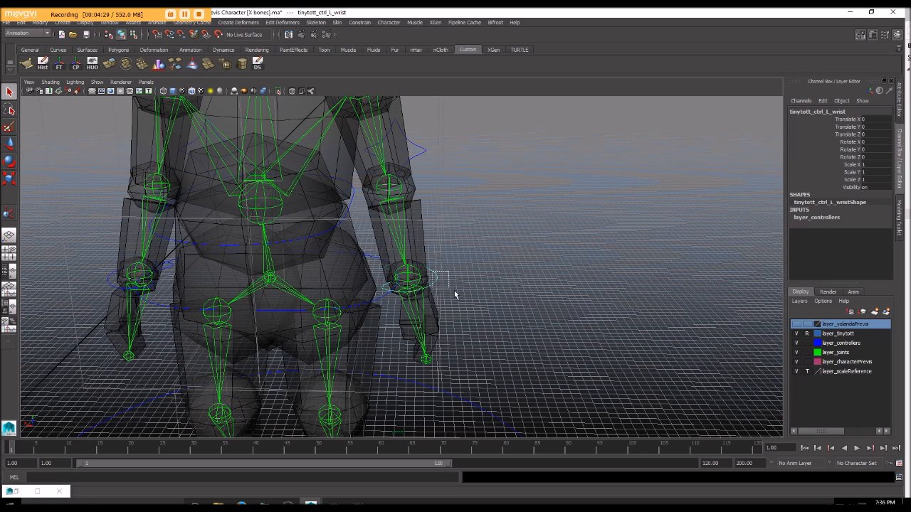
{"action": "left_click_drag", "start_coordinate": [464, 265], "coordinate": [473, 232], "text": "alt"}
{"action": "scroll", "coordinate": [478, 233], "scroll_direction": "up", "scroll_amount": 5}
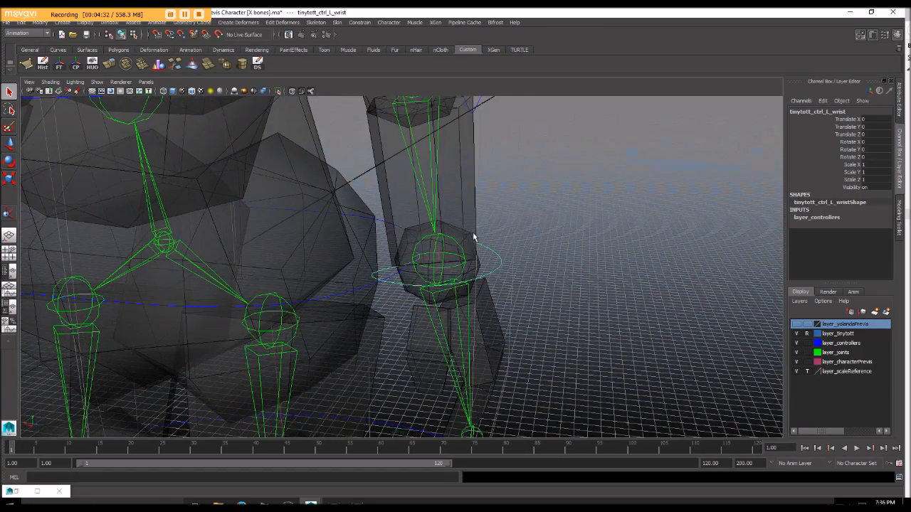
{"action": "left_click", "coordinate": [439, 262]}
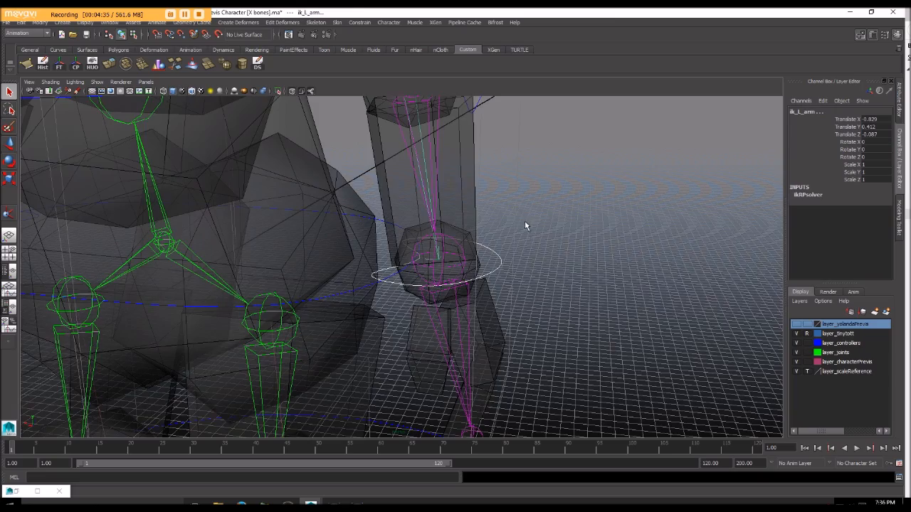
{"action": "left_click_drag", "start_coordinate": [525, 220], "coordinate": [506, 223], "text": "alt"}
{"action": "mouse_move", "coordinate": [451, 225]}
{"action": "left_mouse_down", "text": "alt"}
{"action": "mouse_move", "coordinate": [482, 228]}
{"action": "mouse_move", "coordinate": [450, 234]}
{"action": "left_mouse_up", "text": "alt"}
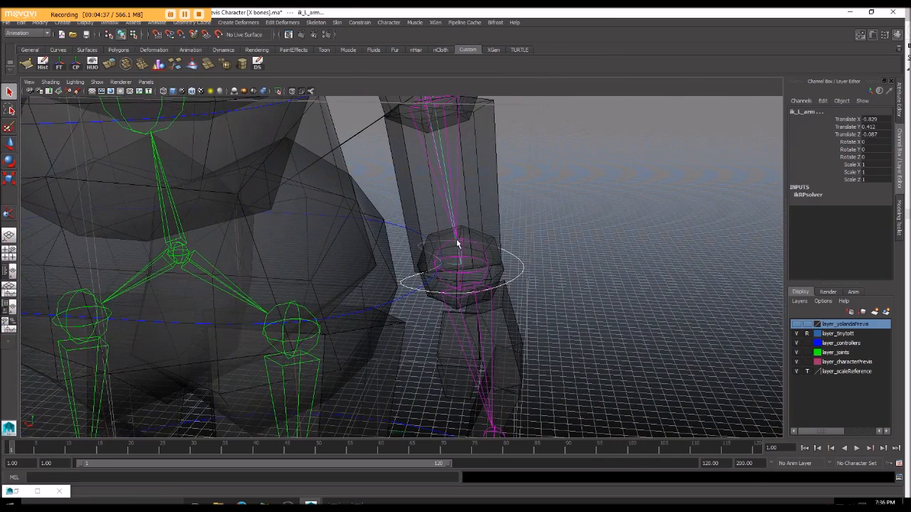
{"action": "left_click", "coordinate": [358, 22]}
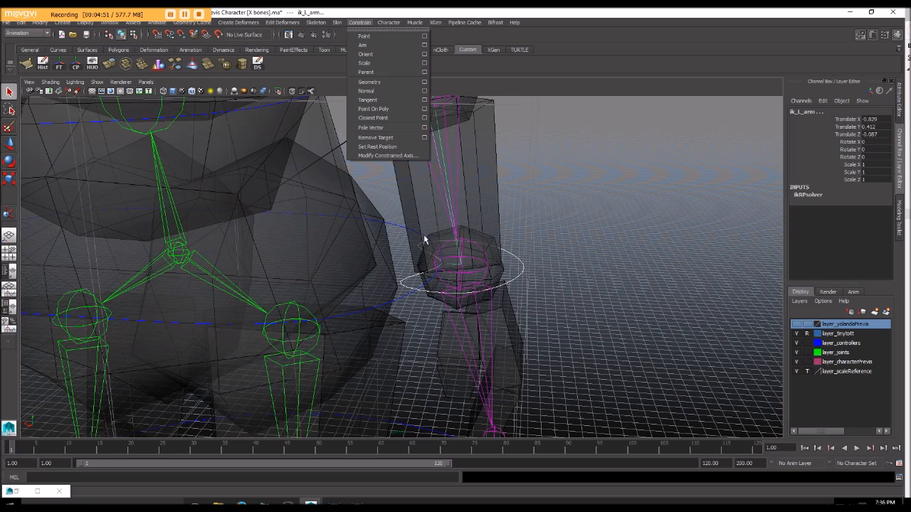
{"action": "left_click", "coordinate": [424, 36]}
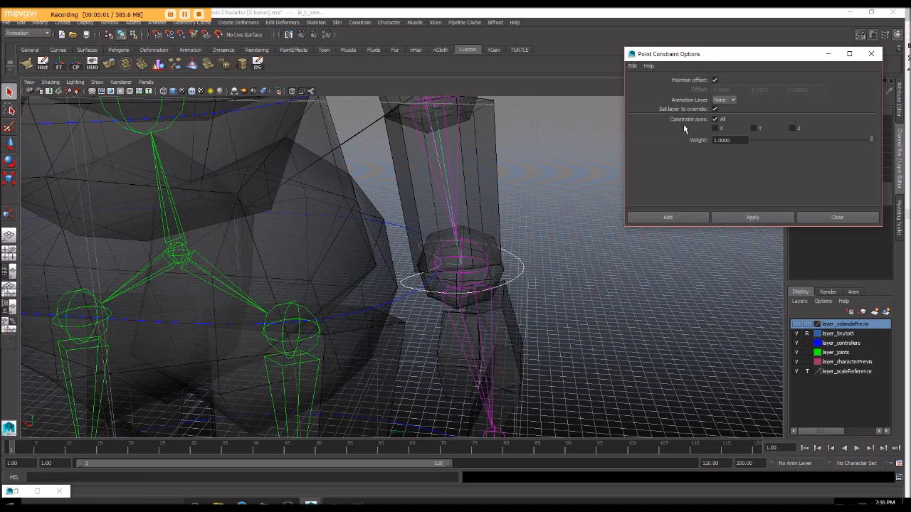
{"action": "left_click", "coordinate": [744, 217]}
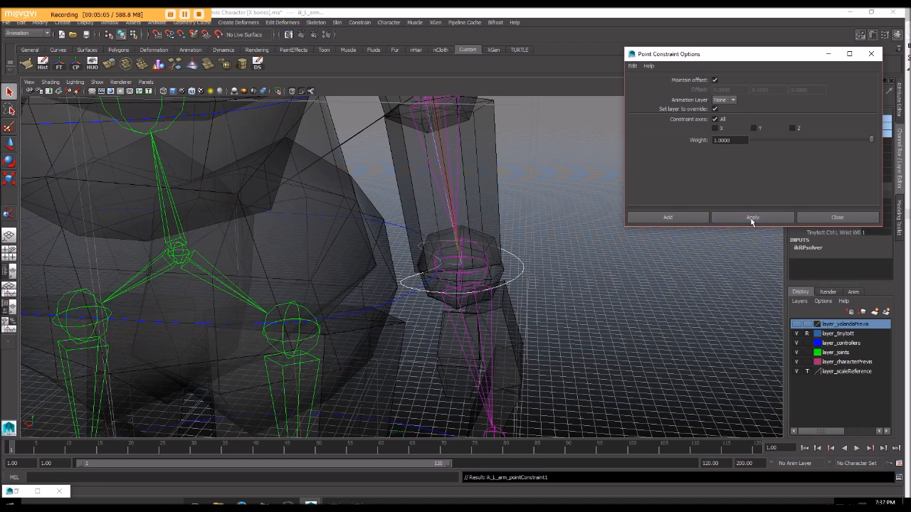
{"action": "left_click", "coordinate": [809, 217]}
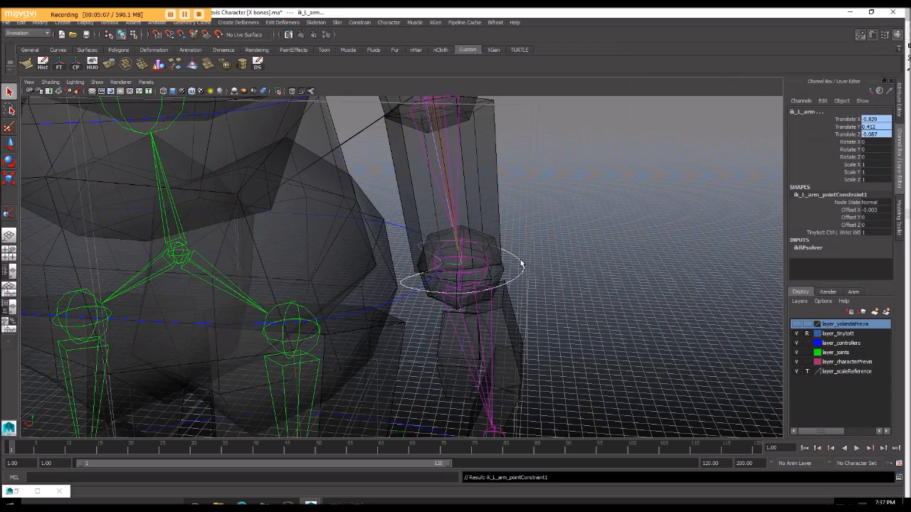
Step: Test the point constraint by moving the left wrist control, and undo the move
{"action": "left_click", "coordinate": [523, 264]}
{"action": "right_click_drag", "start_coordinate": [545, 293], "coordinate": [468, 268], "text": "alt"}
{"action": "left_click_drag", "start_coordinate": [469, 269], "coordinate": [467, 223], "text": "alt"}
{"action": "key", "text": "w"}
{"action": "key", "text": "ctrl+z"}
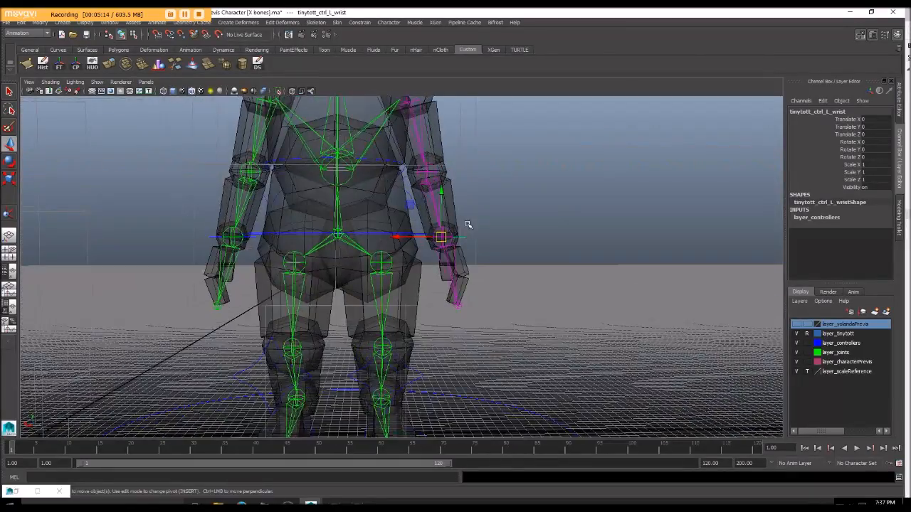
Step: Try rotating the left wrist control to check whether the hand follows, and undo the rotation
{"action": "scroll", "coordinate": [467, 222], "scroll_direction": "up", "scroll_amount": 4}
{"action": "middle_click_drag", "start_coordinate": [468, 222], "coordinate": [456, 239], "text": "alt"}
{"action": "left_click_drag", "start_coordinate": [455, 240], "coordinate": [429, 250], "text": "alt"}
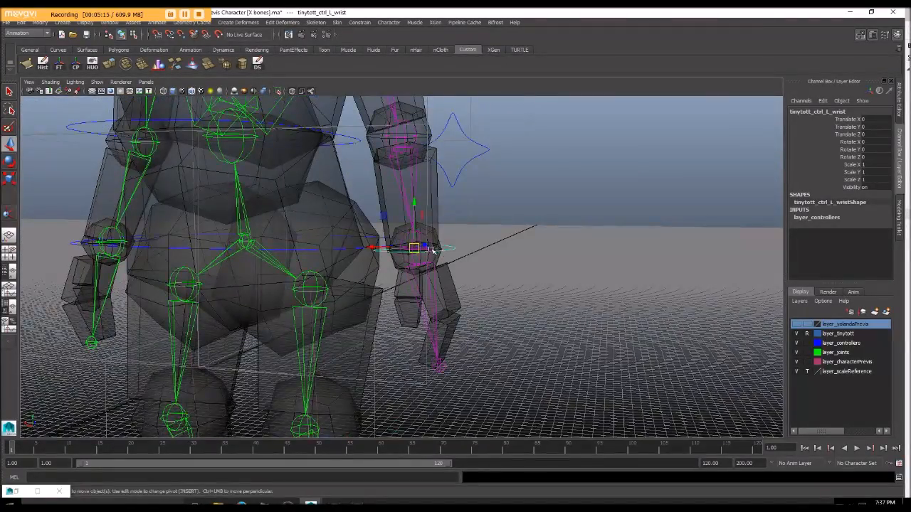
{"action": "scroll", "coordinate": [428, 250], "scroll_direction": "up", "scroll_amount": 4}
{"action": "middle_click_drag", "start_coordinate": [426, 257], "coordinate": [411, 238], "text": "alt"}
{"action": "key", "text": "e"}
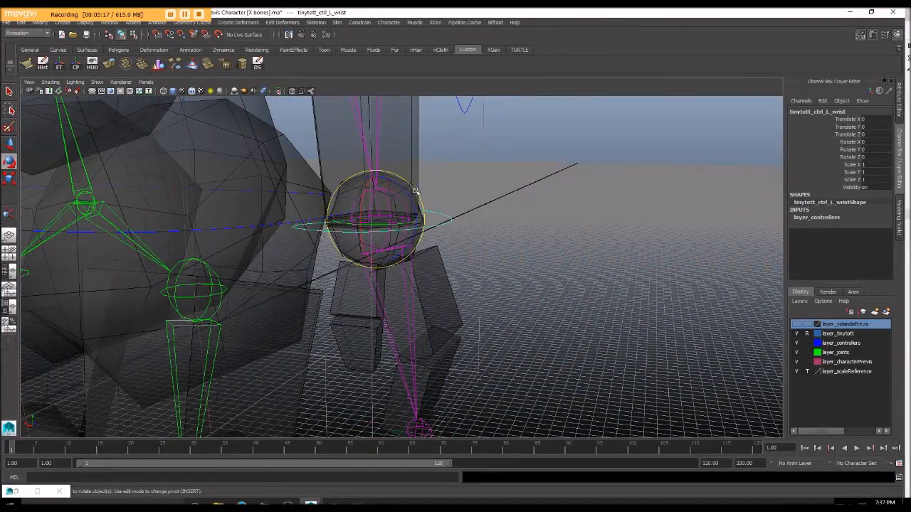
{"action": "left_click_drag", "start_coordinate": [412, 198], "coordinate": [412, 187]}
{"action": "left_click", "coordinate": [420, 219]}
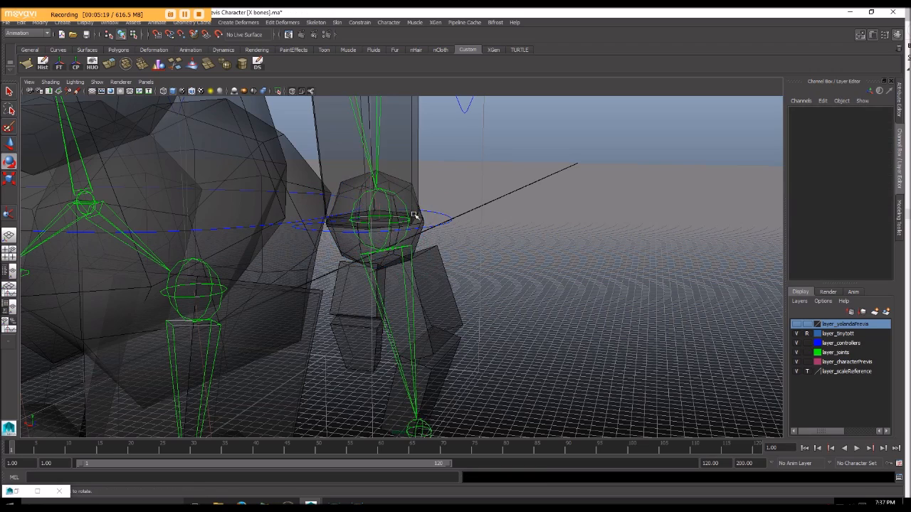
{"action": "left_click", "coordinate": [403, 208]}
{"action": "left_click_drag", "start_coordinate": [414, 198], "coordinate": [416, 197]}
{"action": "key", "text": "ctrl+z"}
Step: Orient-constrain the left wrist joint to the left wrist control with maintain offset on, all axes constrained and weight 1
{"action": "left_click", "coordinate": [488, 212]}
{"action": "left_click_drag", "start_coordinate": [488, 212], "coordinate": [473, 222], "text": "alt"}
{"action": "middle_click_drag", "start_coordinate": [508, 226], "coordinate": [431, 170], "text": "alt"}
{"action": "left_click_drag", "start_coordinate": [452, 197], "coordinate": [471, 219]}
{"action": "key", "text": "q"}
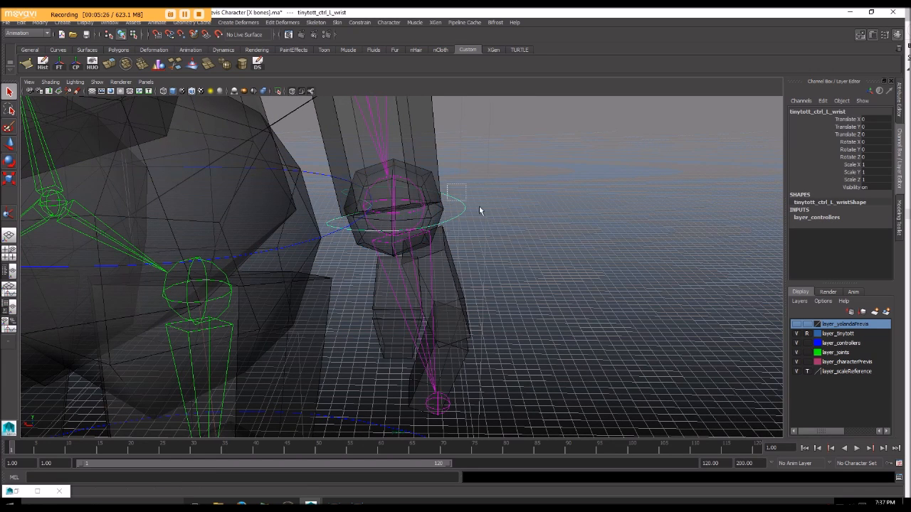
{"action": "left_click_drag", "start_coordinate": [452, 200], "coordinate": [471, 218]}
{"action": "left_click", "coordinate": [408, 179]}
{"action": "left_click_drag", "start_coordinate": [422, 178], "coordinate": [449, 187], "text": "alt"}
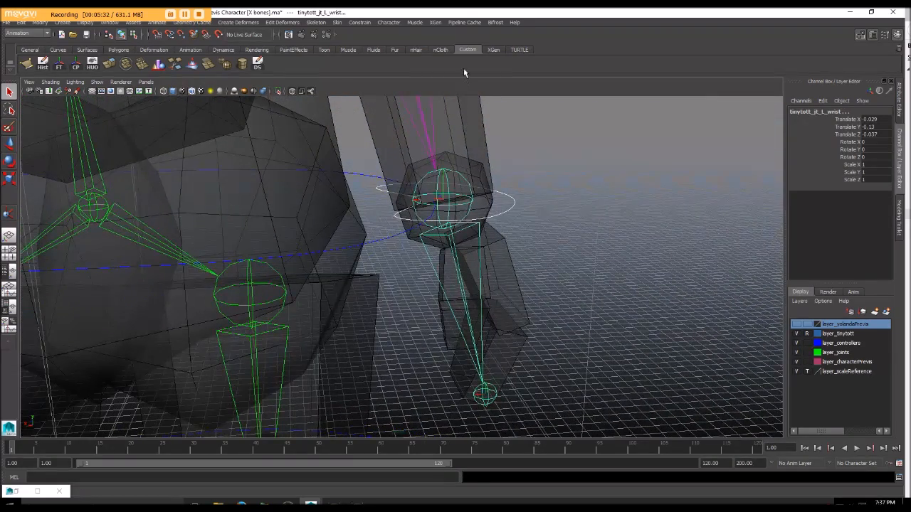
{"action": "left_click", "coordinate": [358, 22]}
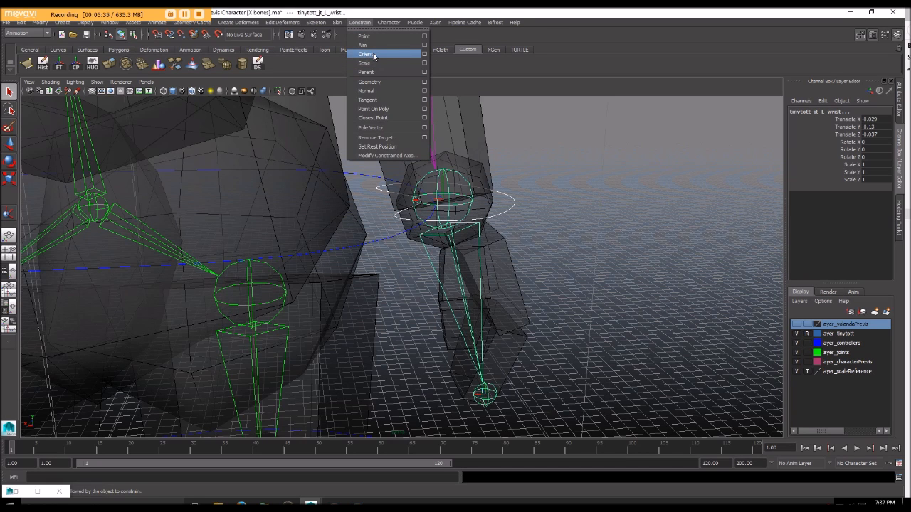
{"action": "left_click", "coordinate": [424, 54]}
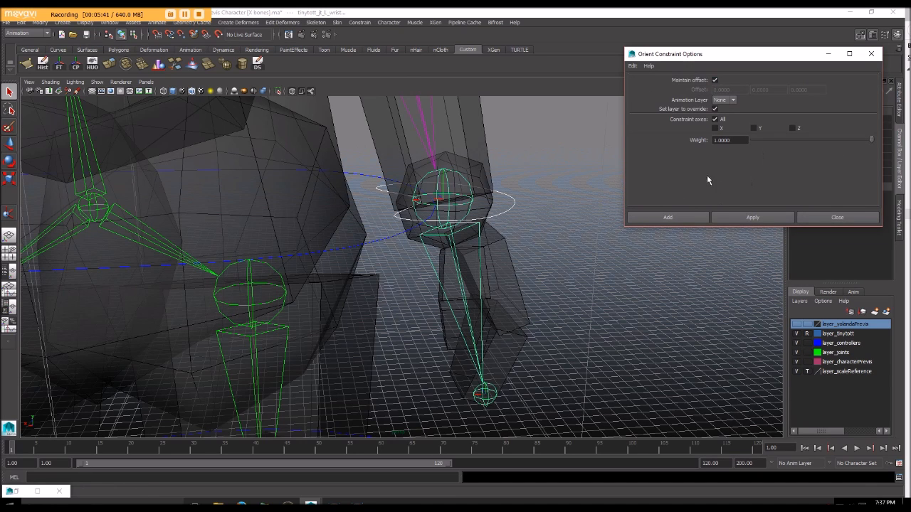
{"action": "left_click", "coordinate": [733, 220]}
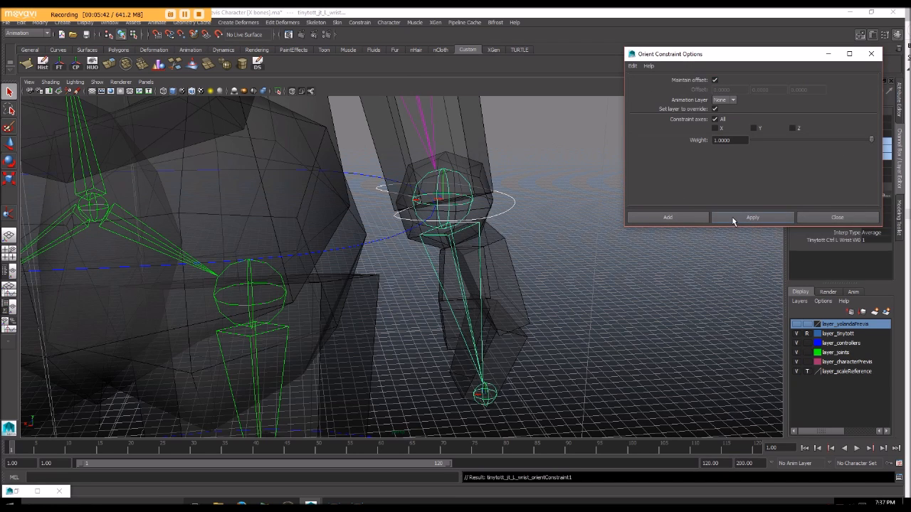
{"action": "left_click", "coordinate": [861, 220]}
Step: Test the orient constraint by rotating the left wrist control, and undo the rotation
{"action": "left_click", "coordinate": [525, 220]}
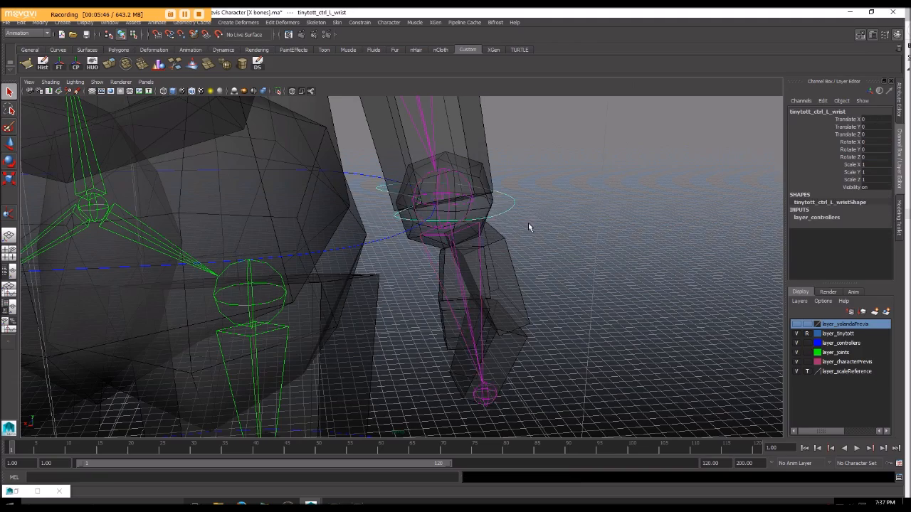
{"action": "scroll", "coordinate": [528, 222], "scroll_direction": "down", "scroll_amount": 3}
{"action": "left_click_drag", "start_coordinate": [528, 224], "coordinate": [503, 204], "text": "alt"}
{"action": "key", "text": "e"}
{"action": "left_click_drag", "start_coordinate": [436, 183], "coordinate": [442, 216]}
{"action": "key", "text": "ctrl+z"}
Step: Test moving and again rotating the left wrist control, undoing each trial, and look over the arm
{"action": "middle_click_drag", "start_coordinate": [434, 199], "coordinate": [448, 291], "text": "alt"}
{"action": "scroll", "coordinate": [436, 246], "scroll_direction": "down", "scroll_amount": 4}
{"action": "key", "text": "w"}
{"action": "left_click_drag", "start_coordinate": [422, 287], "coordinate": [496, 283]}
{"action": "key", "text": "ctrl+z"}
{"action": "left_click_drag", "start_coordinate": [445, 271], "coordinate": [504, 209], "text": "alt"}
{"action": "key", "text": "e"}
{"action": "left_click_drag", "start_coordinate": [451, 165], "coordinate": [451, 197]}
{"action": "key", "text": "ctrl+z"}
{"action": "right_click_drag", "start_coordinate": [451, 197], "coordinate": [463, 206], "text": "alt"}
{"action": "middle_click_drag", "start_coordinate": [462, 206], "coordinate": [409, 330], "text": "alt"}
{"action": "scroll", "coordinate": [444, 293], "scroll_direction": "down", "scroll_amount": 3}
{"action": "left_click_drag", "start_coordinate": [427, 303], "coordinate": [420, 298], "text": "alt"}
Step: Try moving the left elbow control before it is constrained, and undo the move
{"action": "left_click_drag", "start_coordinate": [412, 185], "coordinate": [431, 214]}
{"action": "left_click_drag", "start_coordinate": [431, 213], "coordinate": [460, 227], "text": "alt"}
{"action": "key", "text": "w"}
{"action": "left_click_drag", "start_coordinate": [393, 199], "coordinate": [476, 175]}
{"action": "key", "text": "ctrl+z"}
Step: Apply a pole vector constraint with weight 1 from the left elbow control to the ik_L_arm handle
{"action": "left_click_drag", "start_coordinate": [524, 229], "coordinate": [519, 163], "text": "alt"}
{"action": "right_click_drag", "start_coordinate": [519, 163], "coordinate": [486, 158], "text": "alt"}
{"action": "middle_click_drag", "start_coordinate": [487, 158], "coordinate": [462, 215], "text": "alt"}
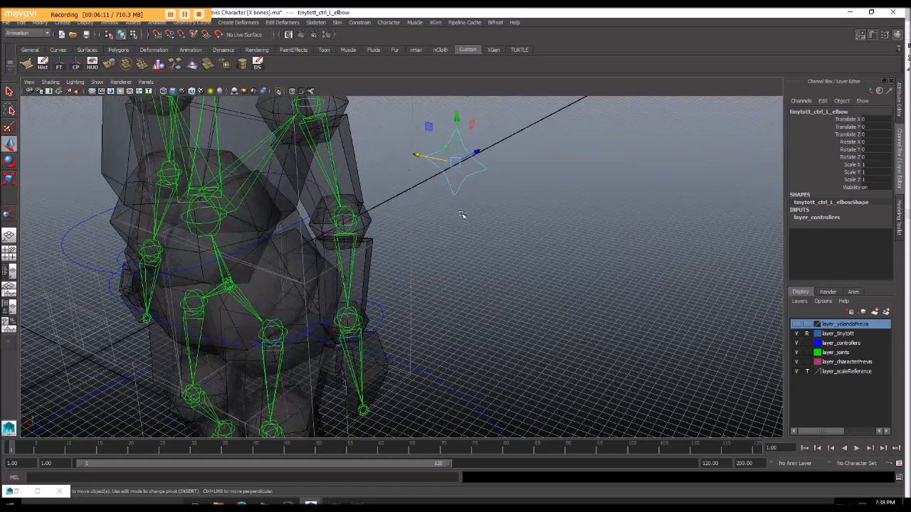
{"action": "left_click", "coordinate": [348, 321]}
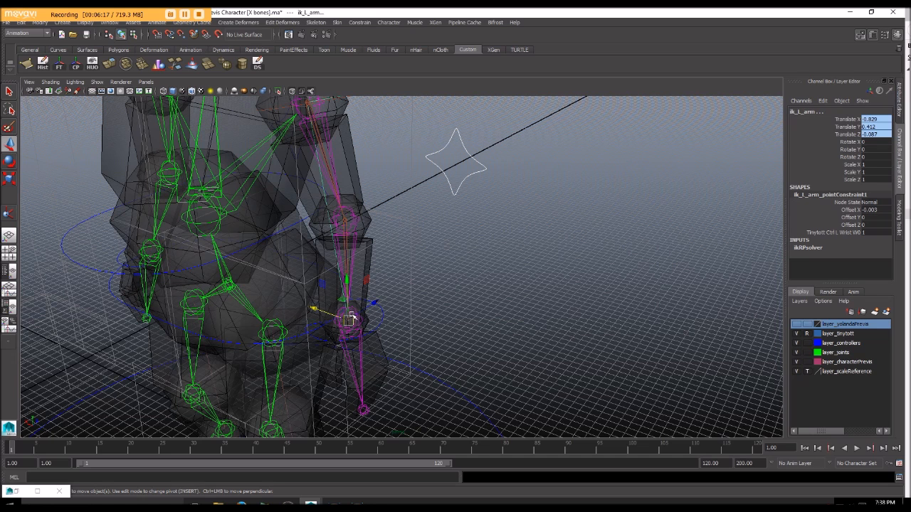
{"action": "left_click", "coordinate": [366, 23]}
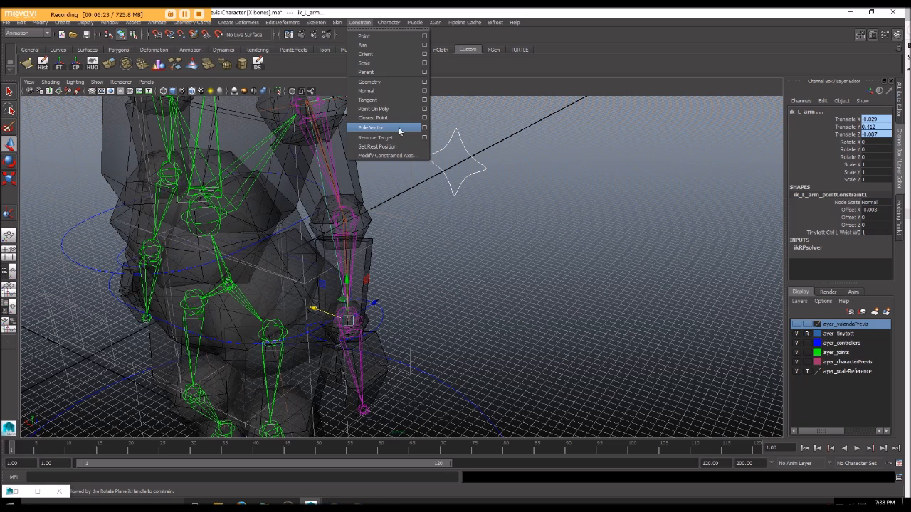
{"action": "left_click", "coordinate": [424, 128]}
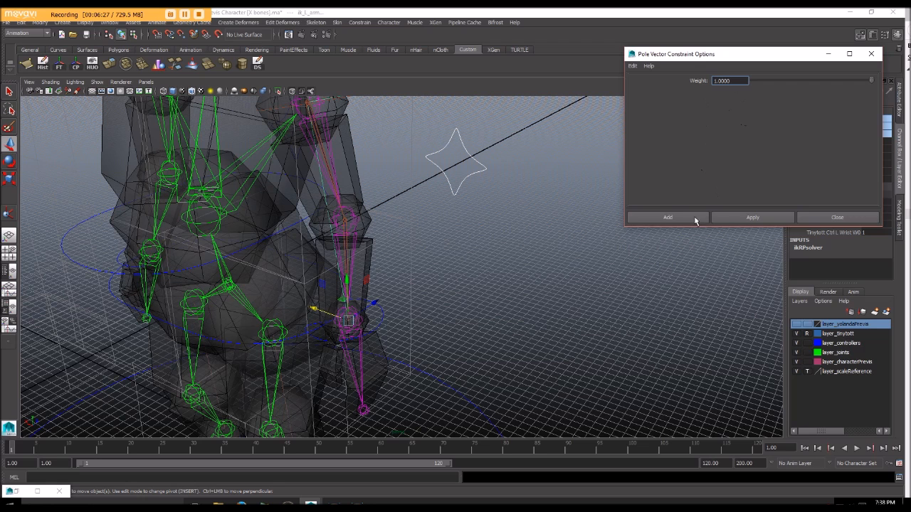
{"action": "left_click", "coordinate": [766, 220]}
{"action": "left_click", "coordinate": [737, 219]}
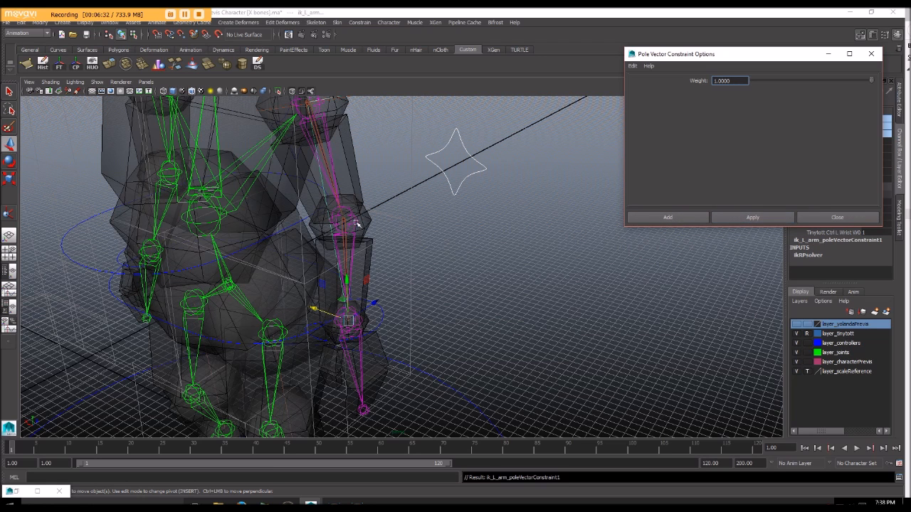
{"action": "left_click", "coordinate": [833, 218]}
Step: Test the pole vector constraint by moving the left elbow control sideways, and undo the trial moves
{"action": "left_click_drag", "start_coordinate": [449, 126], "coordinate": [497, 188]}
{"action": "left_click", "coordinate": [477, 190]}
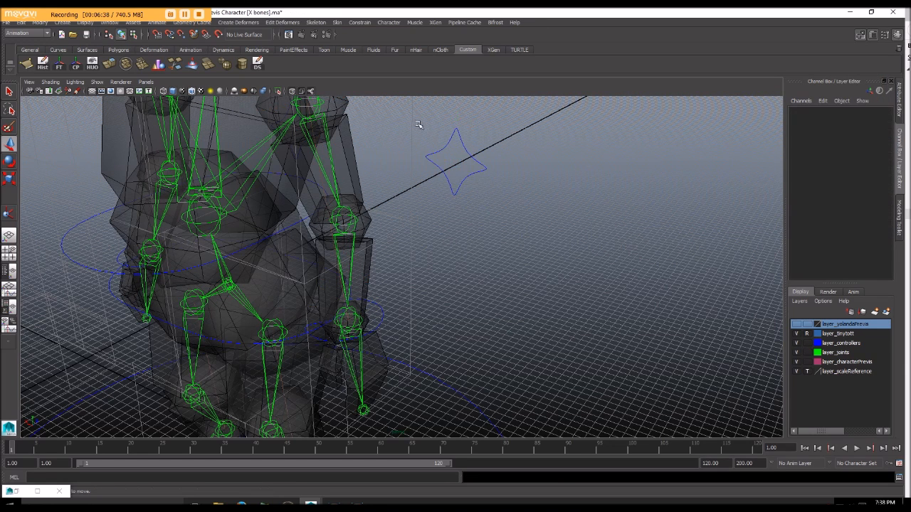
{"action": "left_click_drag", "start_coordinate": [417, 123], "coordinate": [503, 191]}
{"action": "mouse_move", "coordinate": [427, 217]}
{"action": "left_mouse_down", "text": "alt"}
{"action": "mouse_move", "coordinate": [271, 206]}
{"action": "mouse_move", "coordinate": [491, 222]}
{"action": "mouse_move", "coordinate": [426, 204]}
{"action": "mouse_move", "coordinate": [438, 210]}
{"action": "left_mouse_up", "text": "alt"}
{"action": "left_click_drag", "start_coordinate": [401, 173], "coordinate": [416, 175]}
{"action": "left_click_drag", "start_coordinate": [456, 178], "coordinate": [566, 221]}
{"action": "key", "text": "ctrl+z"}
{"action": "key", "text": "ctrl+z"}
{"action": "key", "text": "ctrl+z"}
{"action": "key", "text": "ctrl+z"}
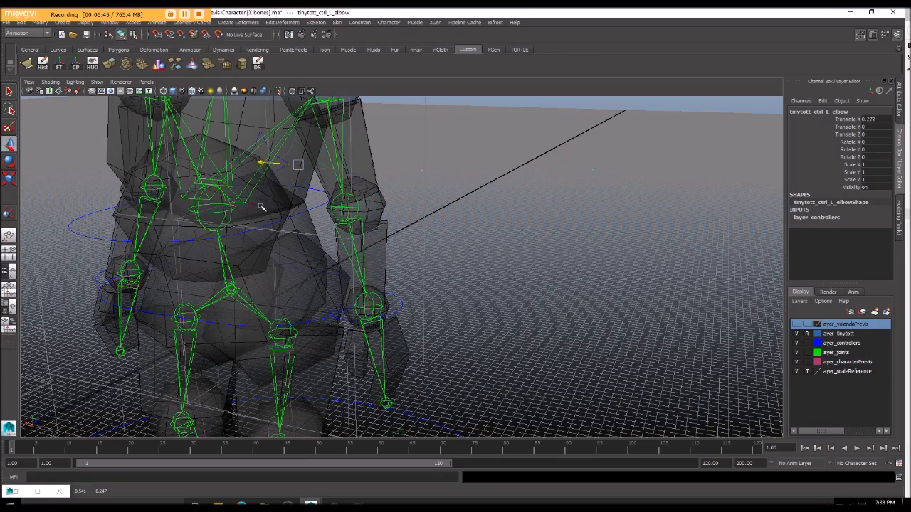
Step: Pull the left wrist control up and away from the body, and prepare to rotate the hand
{"action": "left_click", "coordinate": [395, 313]}
{"action": "left_click_drag", "start_coordinate": [395, 313], "coordinate": [521, 178], "text": "alt"}
{"action": "scroll", "coordinate": [533, 174], "scroll_direction": "down", "scroll_amount": 5}
{"action": "key", "text": "e"}
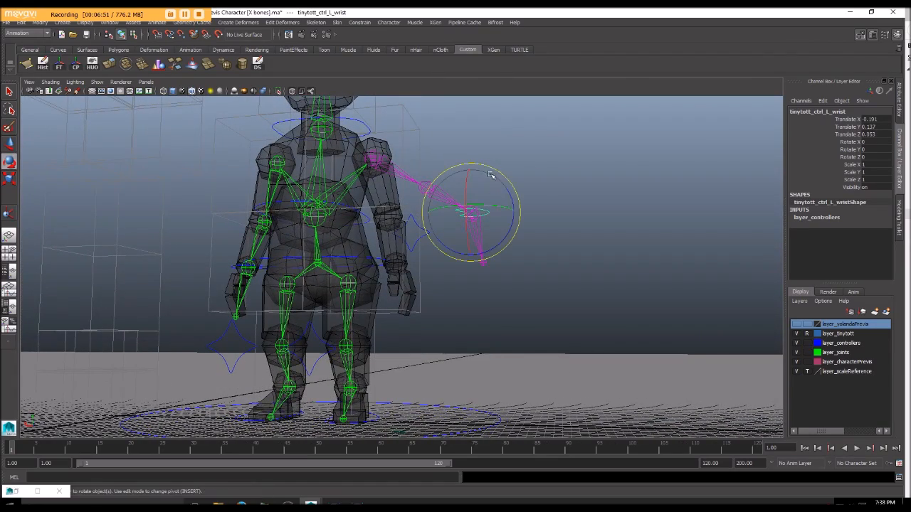
Step: Try moving the left elbow control with the arm raised, and undo the trial moves
{"action": "left_click", "coordinate": [430, 248]}
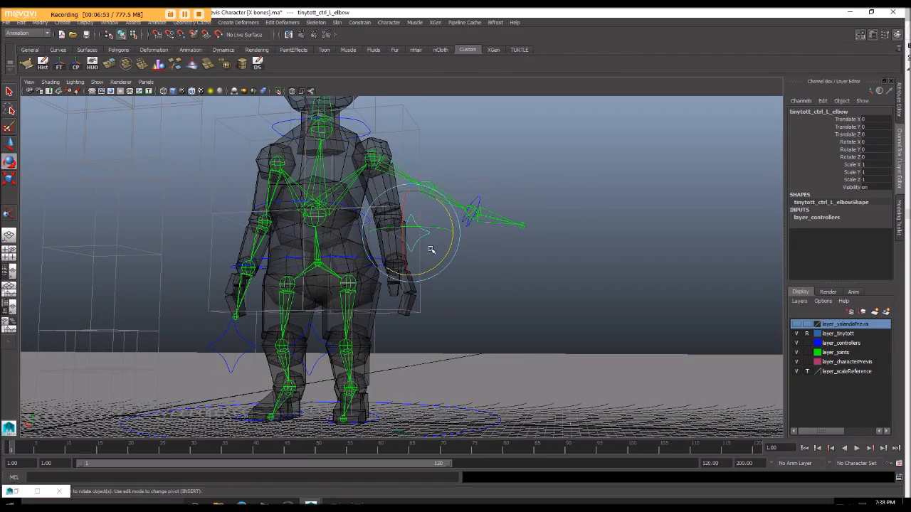
{"action": "key", "text": "w"}
{"action": "left_click_drag", "start_coordinate": [411, 228], "coordinate": [442, 303]}
{"action": "key", "text": "ctrl+z"}
{"action": "left_click", "coordinate": [469, 257]}
{"action": "key", "text": "ctrl+z"}
{"action": "key", "text": "ctrl+z"}
Step: Bend the left arm by moving the left wrist control close to the body and rotating it
{"action": "left_click", "coordinate": [486, 251]}
{"action": "left_click_drag", "start_coordinate": [486, 250], "coordinate": [473, 207], "text": "alt"}
{"action": "left_click", "coordinate": [468, 238]}
{"action": "left_click_drag", "start_coordinate": [456, 252], "coordinate": [359, 295]}
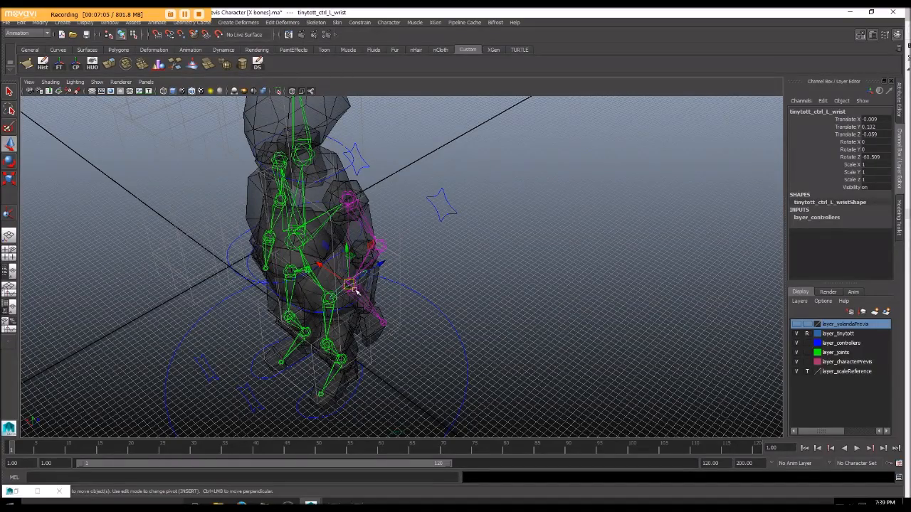
{"action": "key", "text": "e"}
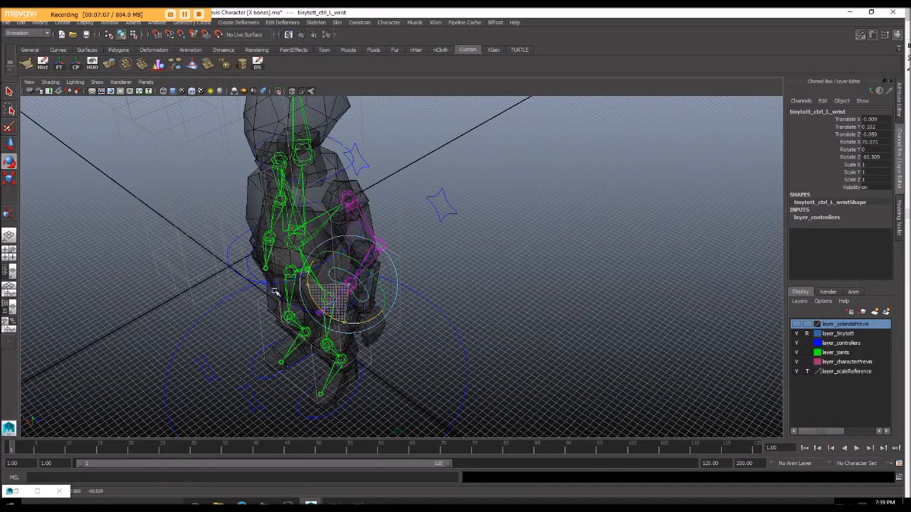
Step: Swing the bent left arm's elbow by moving the left elbow control, and undo the last move
{"action": "left_click", "coordinate": [456, 205]}
{"action": "left_click_drag", "start_coordinate": [447, 205], "coordinate": [472, 217], "text": "alt"}
{"action": "key", "text": "w"}
{"action": "left_click_drag", "start_coordinate": [416, 226], "coordinate": [349, 217]}
{"action": "key", "text": "ctrl+z"}
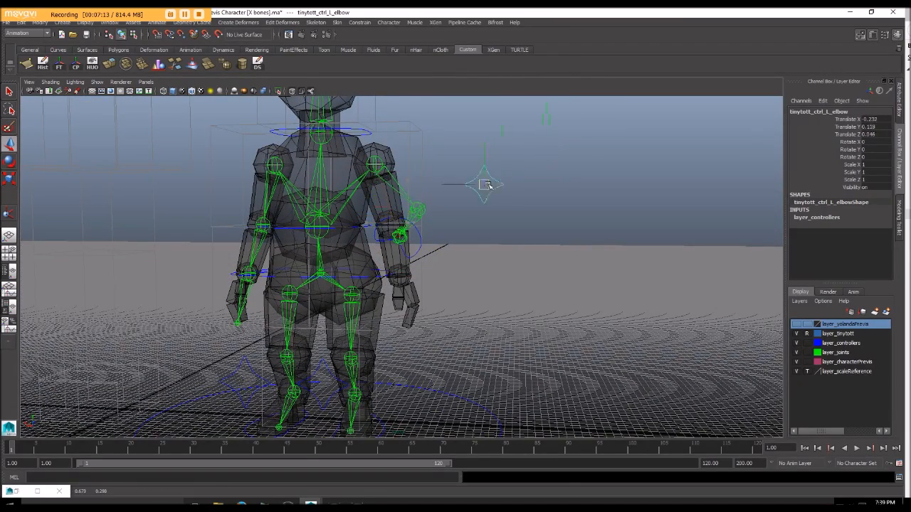
Step: Reset the translation and rotation of both the left wrist and left elbow controls to 0
{"action": "left_click_drag", "start_coordinate": [406, 220], "coordinate": [429, 252], "text": "alt"}
{"action": "left_click", "coordinate": [424, 246]}
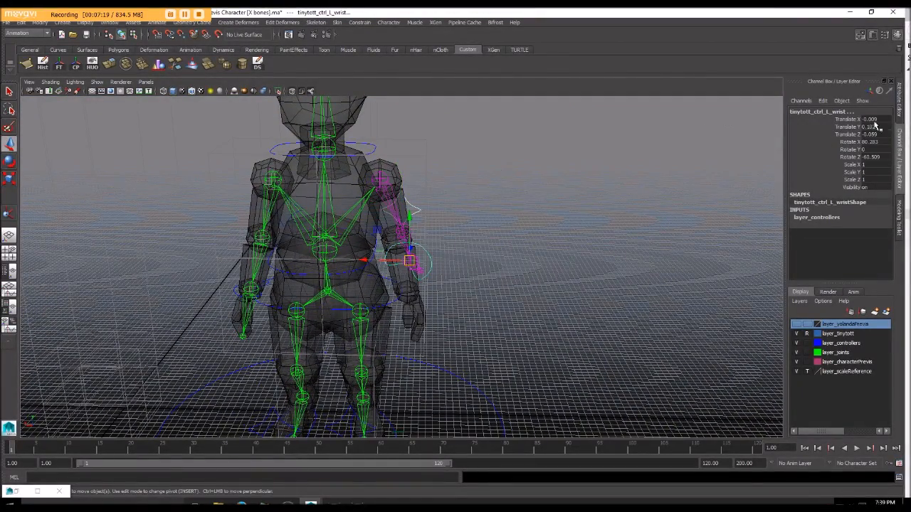
{"action": "left_click_drag", "start_coordinate": [874, 121], "coordinate": [864, 158]}
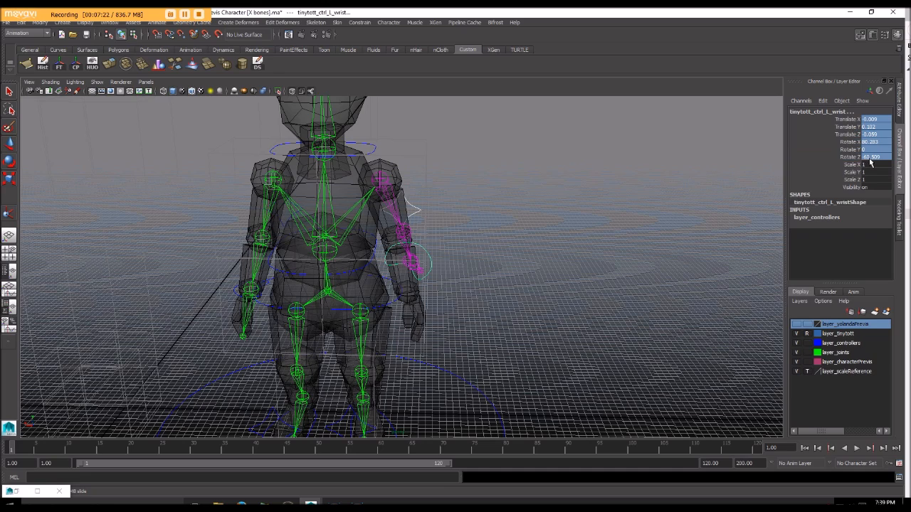
{"action": "key", "text": "Return"}
{"action": "left_click_drag", "start_coordinate": [543, 203], "coordinate": [399, 208], "text": "alt"}
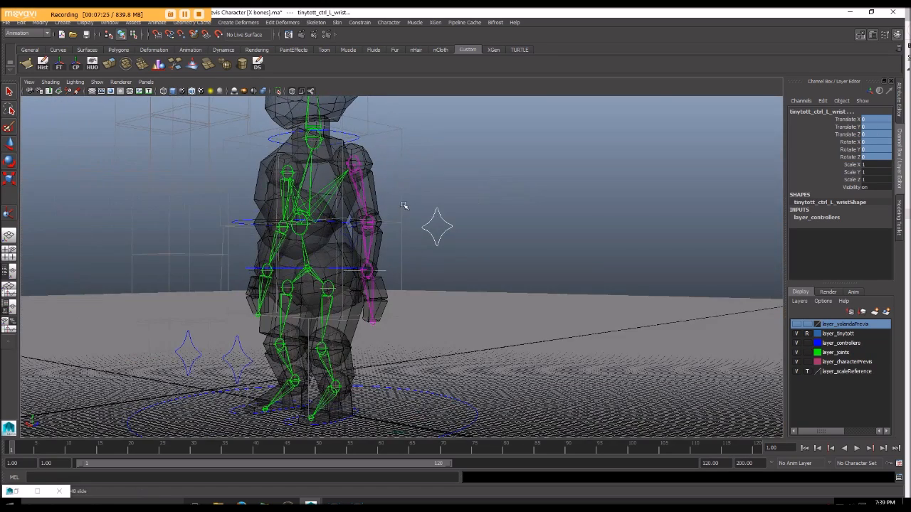
Step: Examine the left wrist and elbow controls around the straightened arm from several angles
{"action": "left_click_drag", "start_coordinate": [406, 240], "coordinate": [475, 228], "text": "alt"}
{"action": "left_click", "coordinate": [452, 241]}
{"action": "right_click_drag", "start_coordinate": [476, 229], "coordinate": [448, 215], "text": "alt"}
{"action": "left_click_drag", "start_coordinate": [449, 215], "coordinate": [376, 232], "text": "alt"}
{"action": "right_click_drag", "start_coordinate": [376, 232], "coordinate": [398, 224], "text": "alt"}
{"action": "middle_click_drag", "start_coordinate": [398, 225], "coordinate": [419, 204], "text": "alt"}
{"action": "left_click_drag", "start_coordinate": [419, 204], "coordinate": [506, 214], "text": "alt"}
{"action": "left_click", "coordinate": [476, 256]}
{"action": "left_click_drag", "start_coordinate": [477, 256], "coordinate": [475, 224], "text": "alt"}
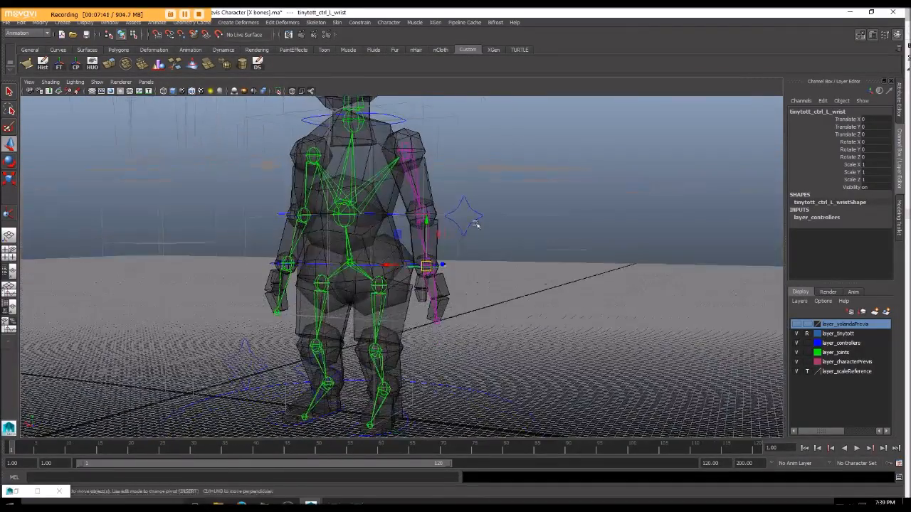
Step: Try moving the left wrist control away from the body, and undo the trial moves
{"action": "left_click_drag", "start_coordinate": [431, 269], "coordinate": [424, 265]}
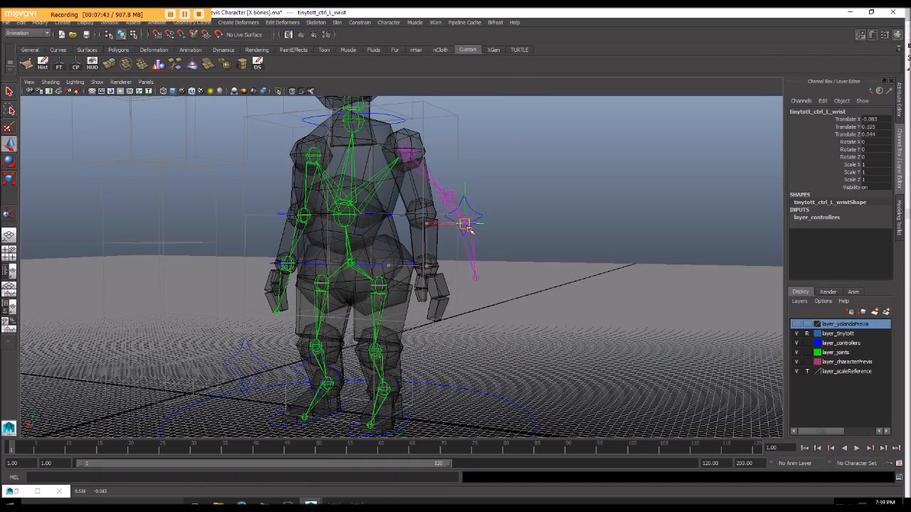
{"action": "left_click_drag", "start_coordinate": [522, 198], "coordinate": [521, 197]}
{"action": "left_click_drag", "start_coordinate": [521, 197], "coordinate": [517, 238], "text": "alt"}
{"action": "left_click", "coordinate": [454, 242]}
{"action": "key", "text": "ctrl+z"}
{"action": "mouse_move", "coordinate": [439, 265]}
{"action": "left_mouse_down", "text": "alt"}
{"action": "mouse_move", "coordinate": [464, 252]}
{"action": "mouse_move", "coordinate": [445, 249]}
{"action": "left_mouse_up", "text": "alt"}
{"action": "left_click_drag", "start_coordinate": [403, 270], "coordinate": [441, 269]}
{"action": "key", "text": "ctrl+z"}
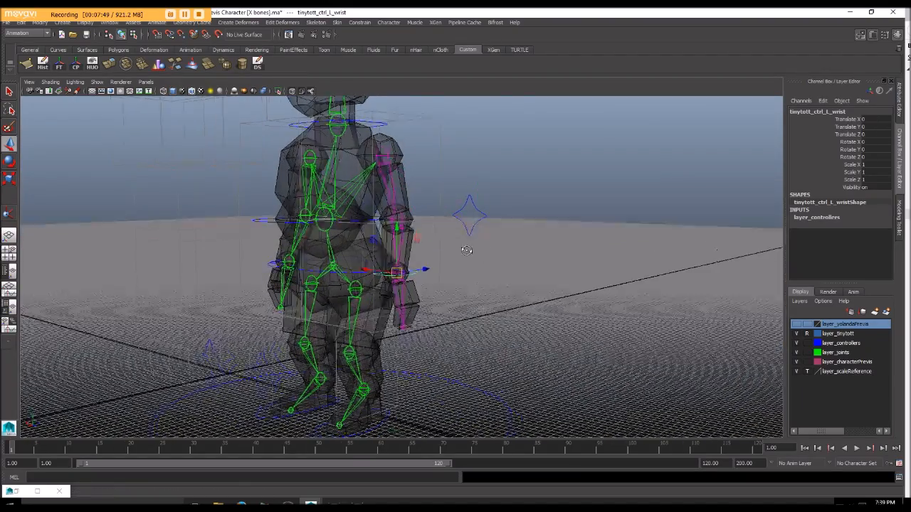
Step: Check how the left elbow and wrist controls line up with the arm joints, selecting each control in turn
{"action": "left_click_drag", "start_coordinate": [481, 244], "coordinate": [473, 209], "text": "alt"}
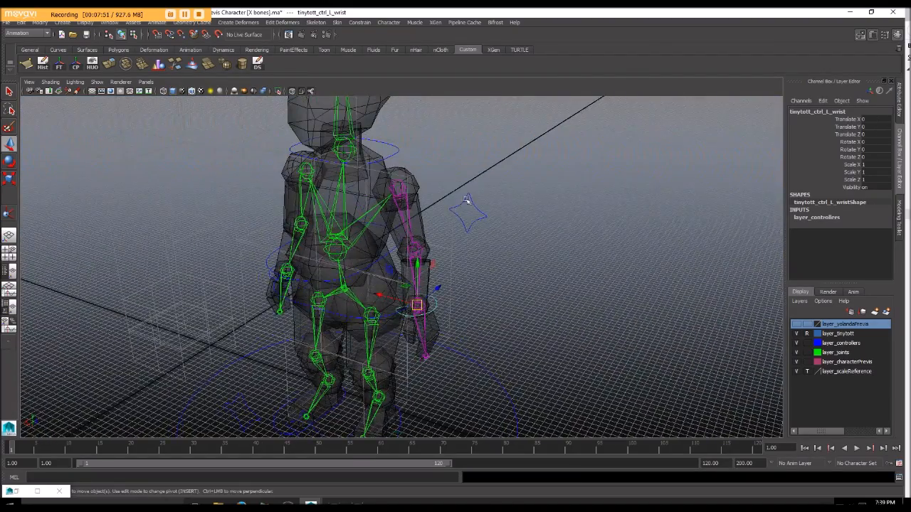
{"action": "left_click_drag", "start_coordinate": [528, 283], "coordinate": [498, 204], "text": "alt"}
{"action": "scroll", "coordinate": [543, 278], "scroll_direction": "up", "scroll_amount": 3}
{"action": "scroll", "coordinate": [510, 261], "scroll_direction": "down", "scroll_amount": 3}
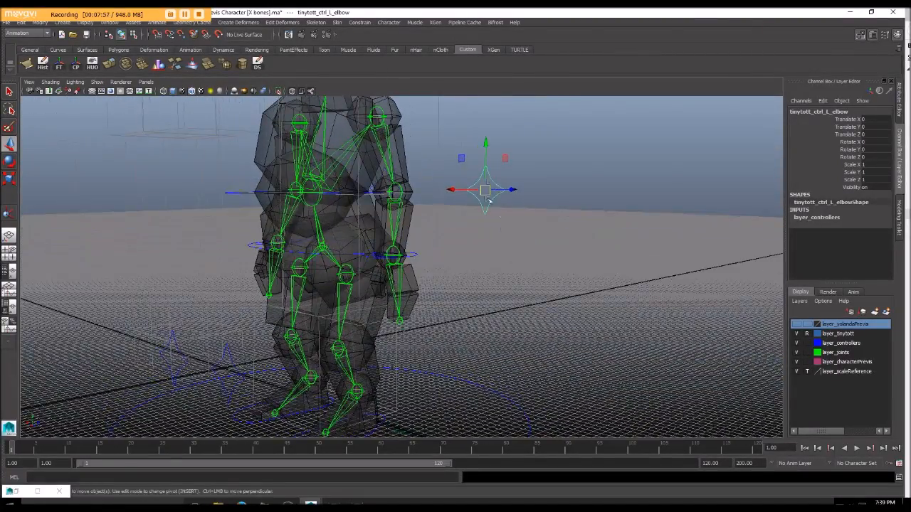
{"action": "left_click_drag", "start_coordinate": [417, 271], "coordinate": [449, 273], "text": "alt"}
{"action": "left_click", "coordinate": [433, 266]}
{"action": "left_click", "coordinate": [504, 200]}
{"action": "left_click_drag", "start_coordinate": [504, 200], "coordinate": [462, 214], "text": "alt"}
{"action": "left_click", "coordinate": [435, 272]}
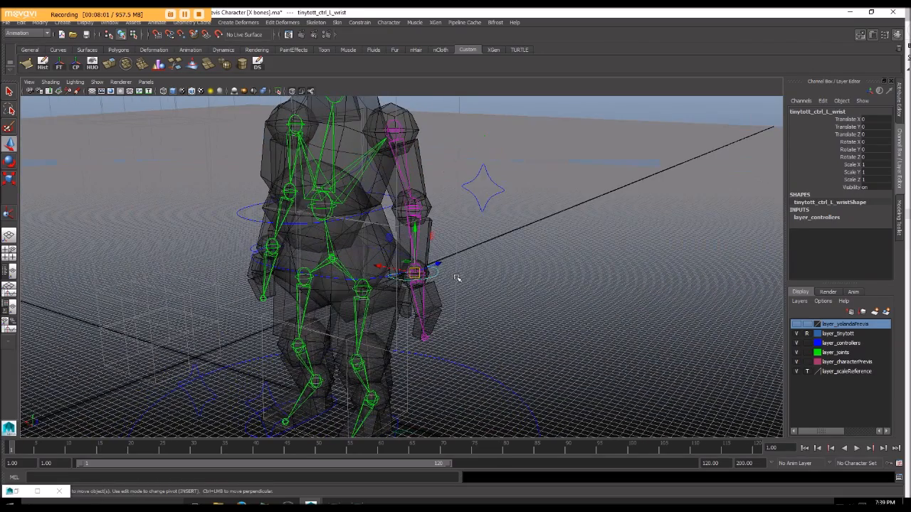
{"action": "left_click", "coordinate": [470, 178]}
{"action": "left_click_drag", "start_coordinate": [470, 178], "coordinate": [449, 193], "text": "alt"}
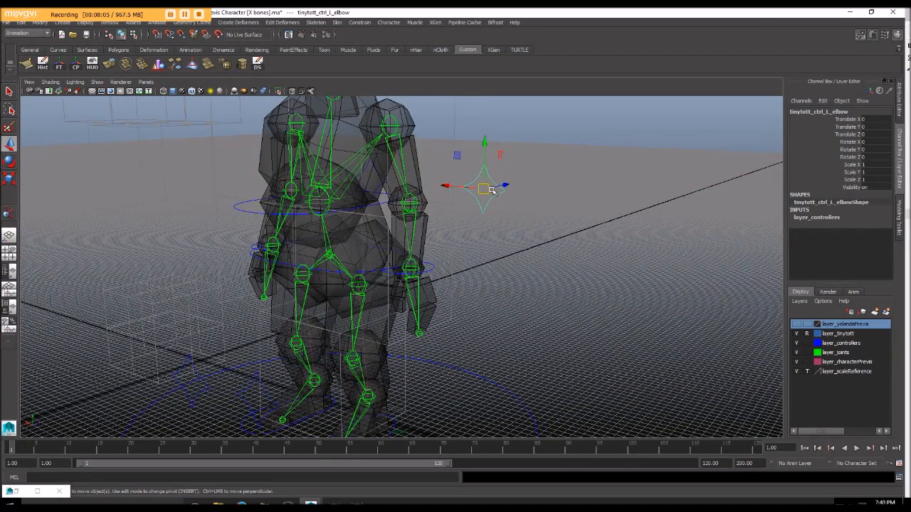
{"action": "left_click", "coordinate": [431, 266]}
{"action": "mouse_move", "coordinate": [466, 304]}
{"action": "left_mouse_down", "text": "alt"}
{"action": "mouse_move", "coordinate": [450, 318]}
{"action": "mouse_move", "coordinate": [461, 315]}
{"action": "left_mouse_up", "text": "alt"}
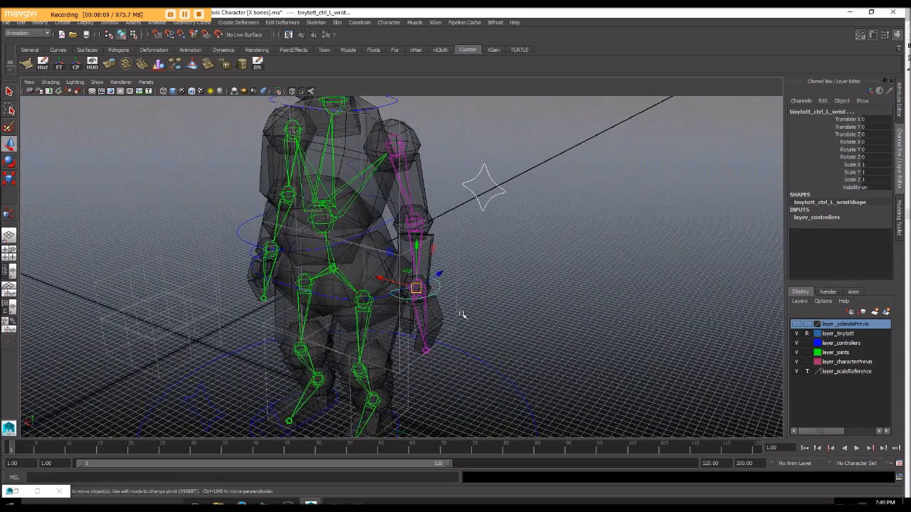
{"action": "key", "text": "Up"}
{"action": "left_click", "coordinate": [436, 288]}
{"action": "left_click_drag", "start_coordinate": [437, 288], "coordinate": [471, 194], "text": "alt"}
{"action": "left_click", "coordinate": [468, 257]}
{"action": "key", "text": "ctrl+z"}
{"action": "left_click", "coordinate": [452, 270]}
{"action": "left_click", "coordinate": [474, 194]}
{"action": "left_click_drag", "start_coordinate": [440, 231], "coordinate": [447, 279], "text": "alt"}
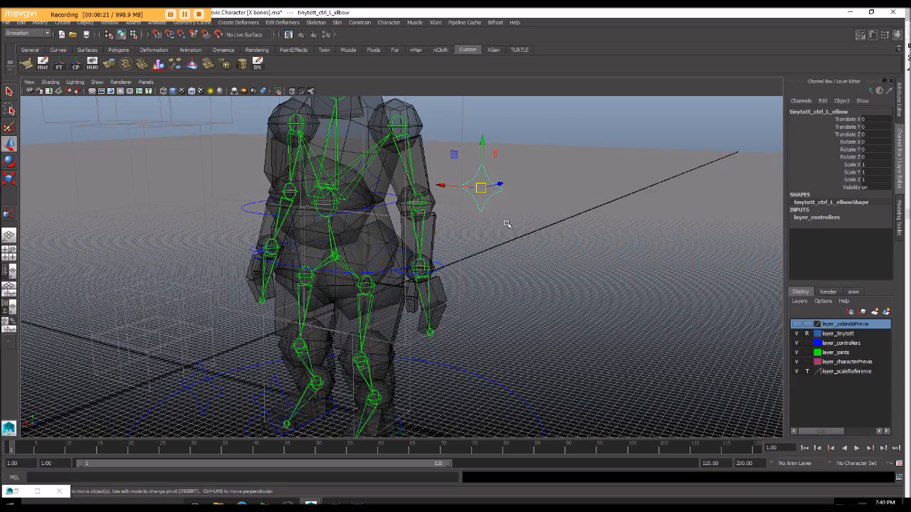
{"action": "left_click", "coordinate": [437, 267]}
{"action": "left_click_drag", "start_coordinate": [456, 165], "coordinate": [484, 221]}
{"action": "left_click_drag", "start_coordinate": [487, 182], "coordinate": [506, 202], "text": "alt"}
{"action": "scroll", "coordinate": [499, 178], "scroll_direction": "up", "scroll_amount": 4}
{"action": "left_click_drag", "start_coordinate": [561, 241], "coordinate": [529, 273], "text": "alt"}
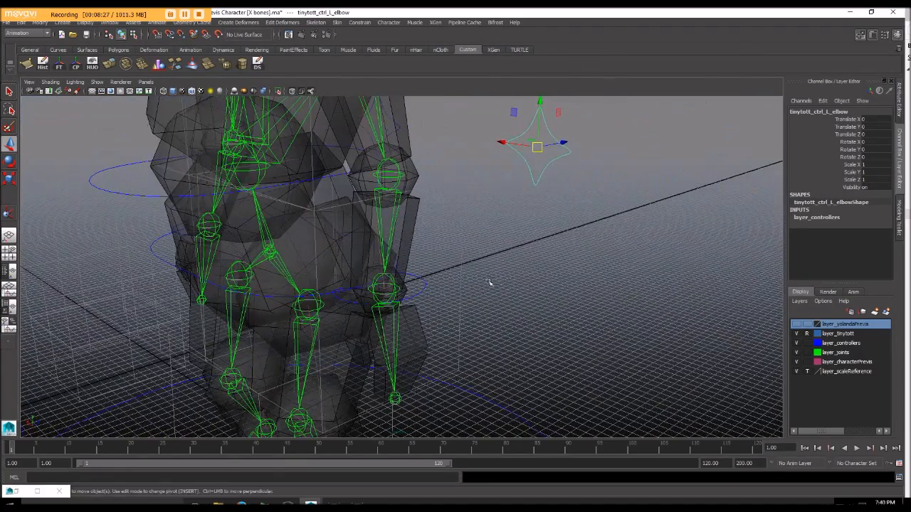
Step: Select the left elbow and wrist controls together with the left arm IK handle to review its constraints
{"action": "left_click", "coordinate": [420, 288]}
{"action": "left_click_drag", "start_coordinate": [426, 299], "coordinate": [467, 299], "text": "alt"}
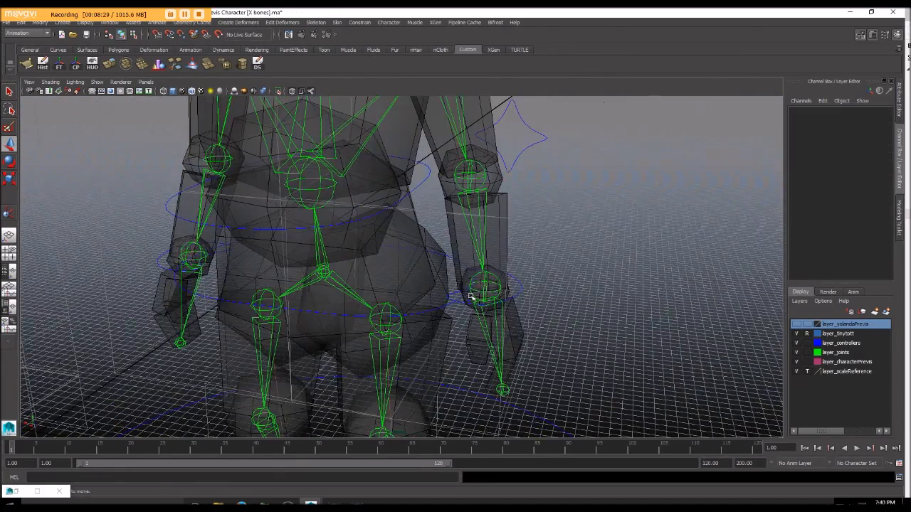
{"action": "left_click", "coordinate": [516, 293]}
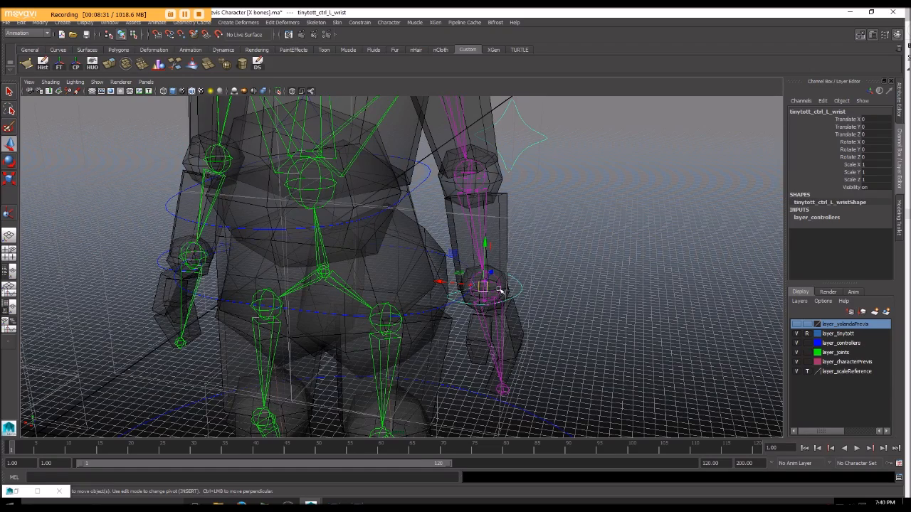
{"action": "left_click", "coordinate": [483, 290]}
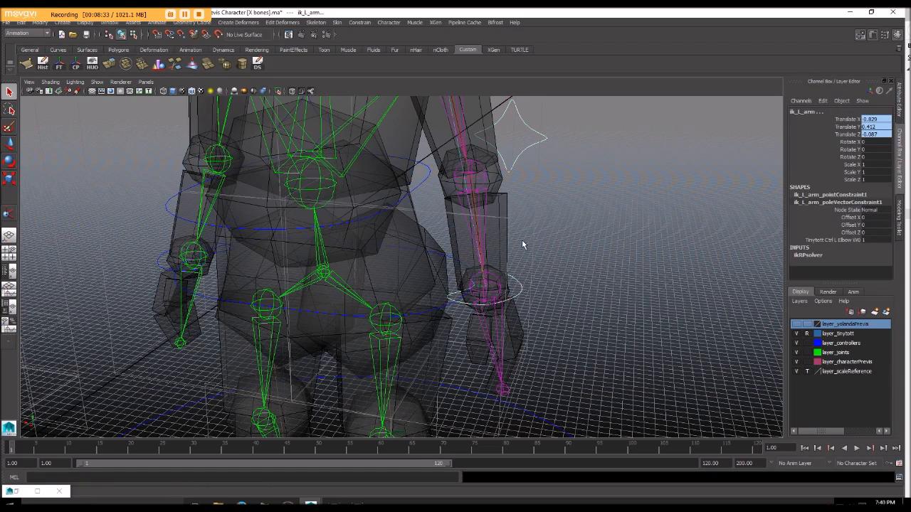
Step: Select the right wrist control and inspect it against the right arm's joints
{"action": "scroll", "coordinate": [522, 241], "scroll_direction": "down", "scroll_amount": 4}
{"action": "left_click_drag", "start_coordinate": [522, 242], "coordinate": [459, 244], "text": "alt"}
{"action": "left_click", "coordinate": [459, 244]}
{"action": "left_click_drag", "start_coordinate": [337, 276], "coordinate": [404, 280], "text": "alt"}
{"action": "left_click", "coordinate": [351, 299]}
{"action": "scroll", "coordinate": [381, 329], "scroll_direction": "up", "scroll_amount": 3}
{"action": "middle_click_drag", "start_coordinate": [381, 330], "coordinate": [379, 280], "text": "alt"}
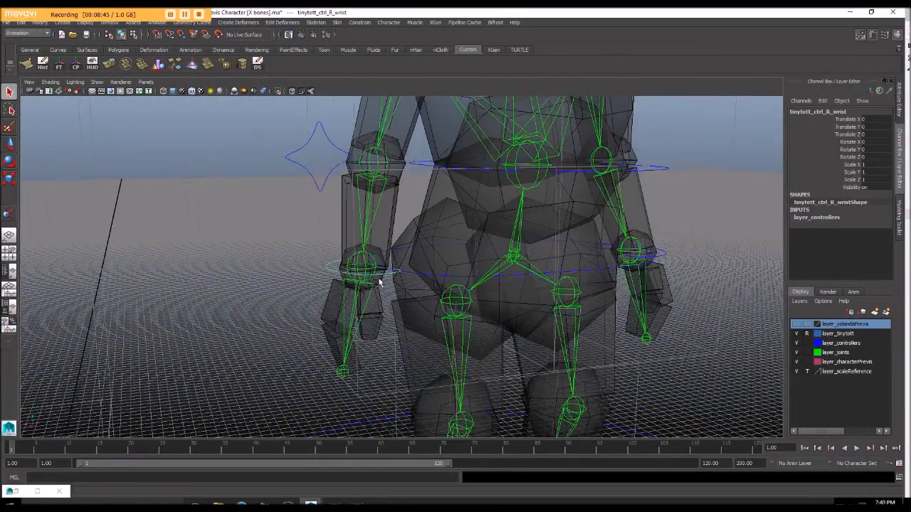
{"action": "left_click_drag", "start_coordinate": [475, 261], "coordinate": [507, 267], "text": "alt"}
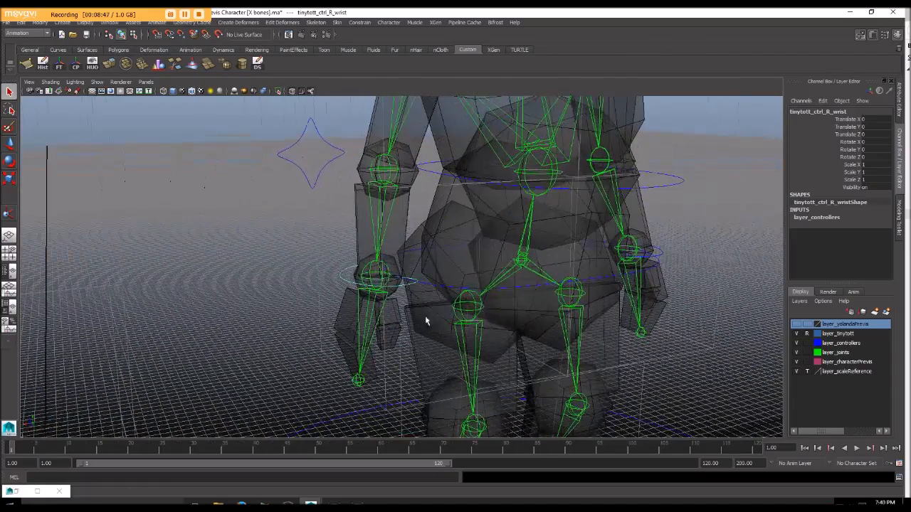
{"action": "left_click_drag", "start_coordinate": [402, 293], "coordinate": [350, 280], "text": "alt"}
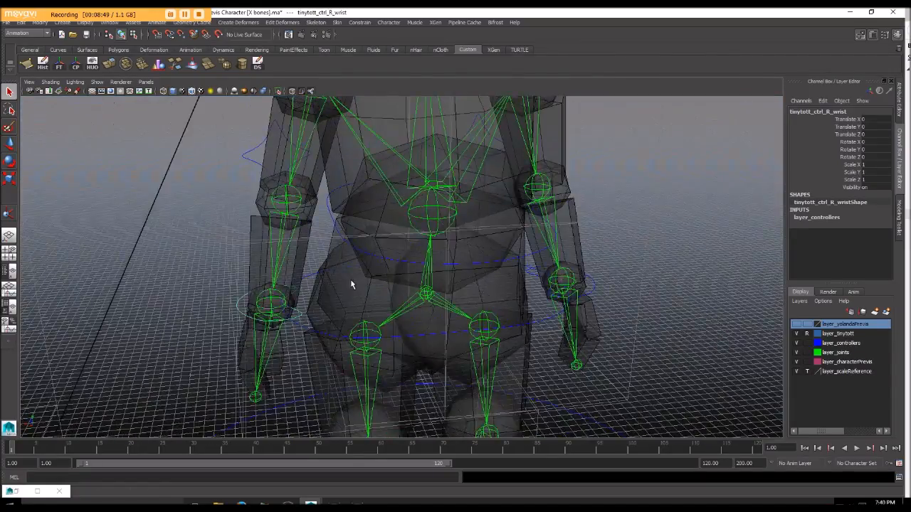
Step: Select the left foot control
{"action": "scroll", "coordinate": [351, 282], "scroll_direction": "down", "scroll_amount": 4}
{"action": "middle_click_drag", "start_coordinate": [350, 283], "coordinate": [314, 283], "text": "alt"}
{"action": "left_click_drag", "start_coordinate": [315, 284], "coordinate": [339, 294], "text": "alt"}
{"action": "scroll", "coordinate": [340, 294], "scroll_direction": "down", "scroll_amount": 5}
{"action": "middle_click_drag", "start_coordinate": [345, 295], "coordinate": [351, 243], "text": "alt"}
{"action": "scroll", "coordinate": [351, 242], "scroll_direction": "up", "scroll_amount": 2}
{"action": "left_click_drag", "start_coordinate": [351, 243], "coordinate": [356, 230], "text": "alt"}
{"action": "middle_click_drag", "start_coordinate": [356, 229], "coordinate": [356, 208], "text": "alt"}
{"action": "left_click_drag", "start_coordinate": [356, 208], "coordinate": [326, 221], "text": "alt"}
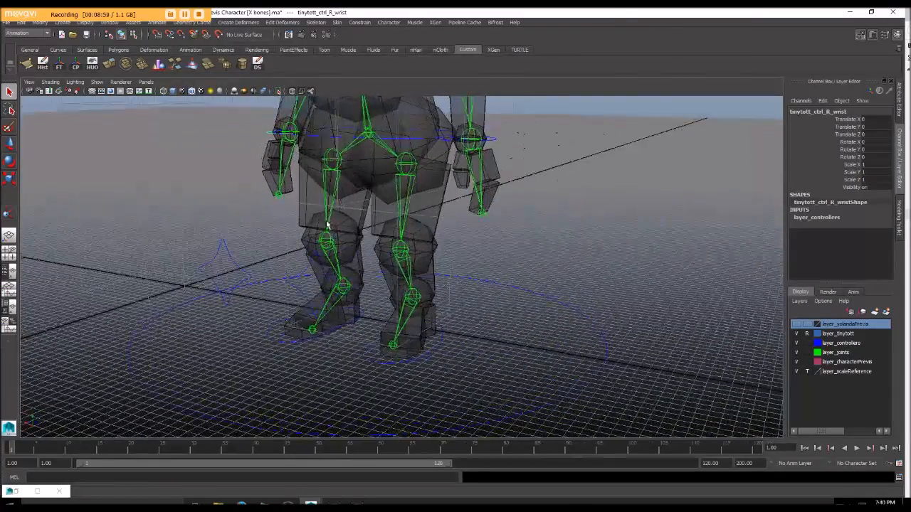
{"action": "left_click_drag", "start_coordinate": [539, 369], "coordinate": [461, 313], "text": "alt"}
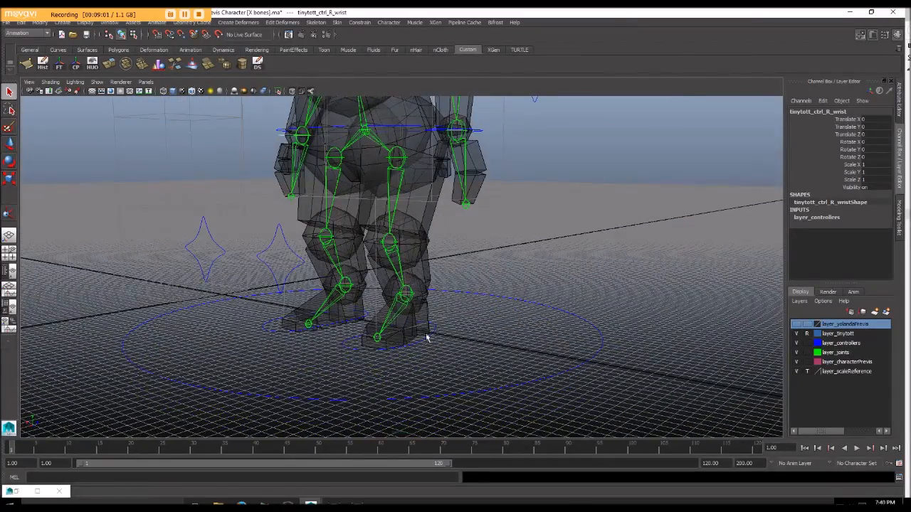
{"action": "left_click_drag", "start_coordinate": [427, 359], "coordinate": [428, 362]}
{"action": "mouse_move", "coordinate": [433, 364]}
{"action": "left_mouse_down", "text": "alt"}
{"action": "mouse_move", "coordinate": [421, 359]}
{"action": "mouse_move", "coordinate": [437, 371]}
{"action": "left_mouse_up", "text": "alt"}
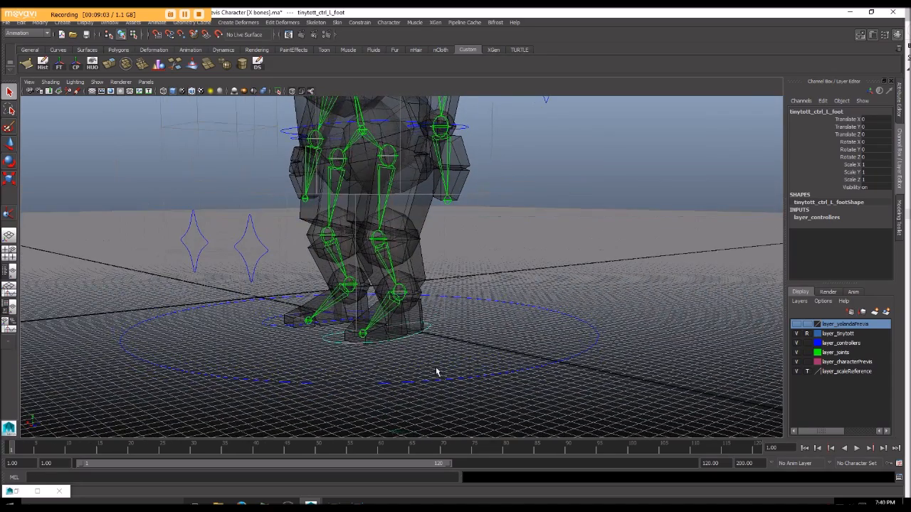
Step: Try rotating the left foot control about X around its current pivot, and undo the rotation
{"action": "key", "text": "w"}
{"action": "left_click_drag", "start_coordinate": [415, 338], "coordinate": [381, 333], "text": "alt"}
{"action": "key", "text": "e"}
{"action": "left_click_drag", "start_coordinate": [347, 294], "coordinate": [328, 320]}
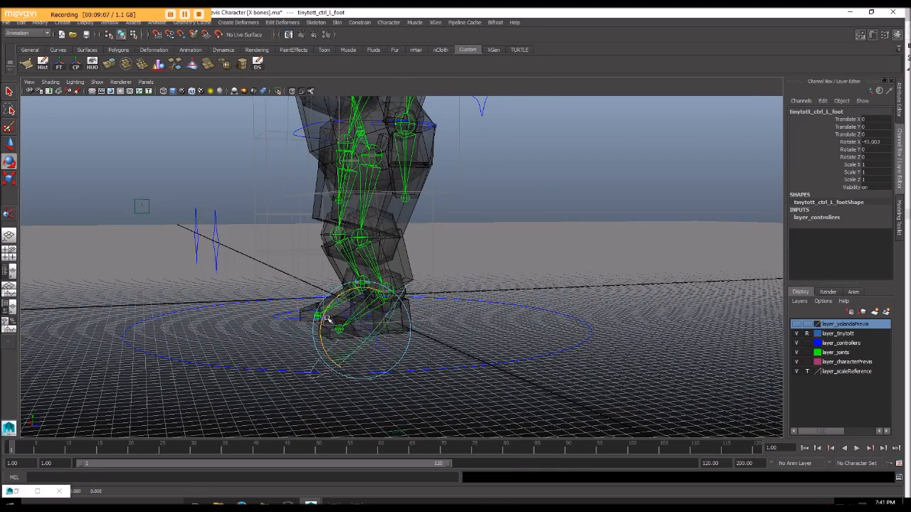
{"action": "left_click_drag", "start_coordinate": [392, 286], "coordinate": [436, 276], "text": "alt"}
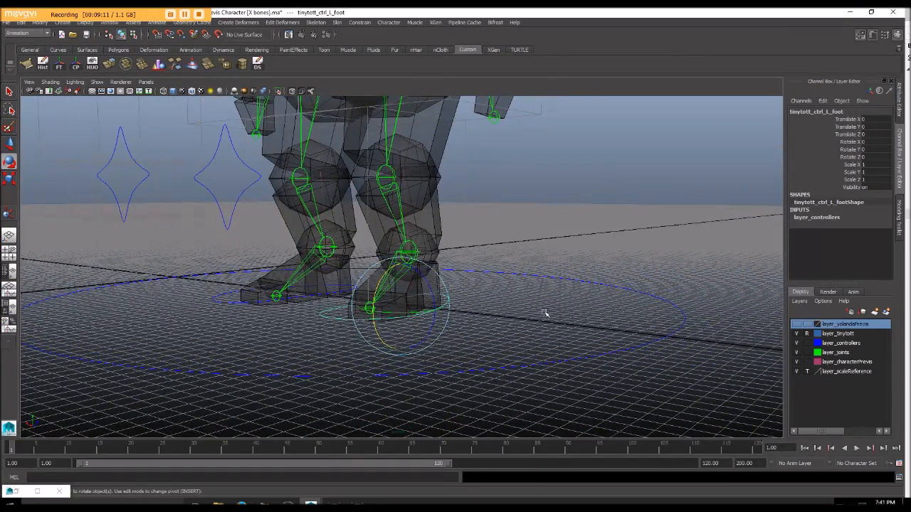
Step: Snap the left foot control's pivot to the left ankle joint
{"action": "left_click_drag", "start_coordinate": [518, 301], "coordinate": [496, 327], "text": "alt"}
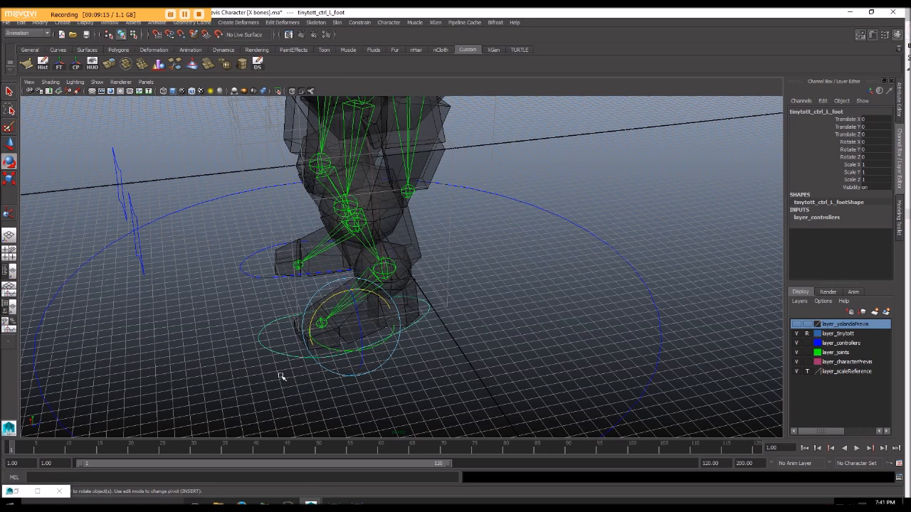
{"action": "key", "text": "Insert"}
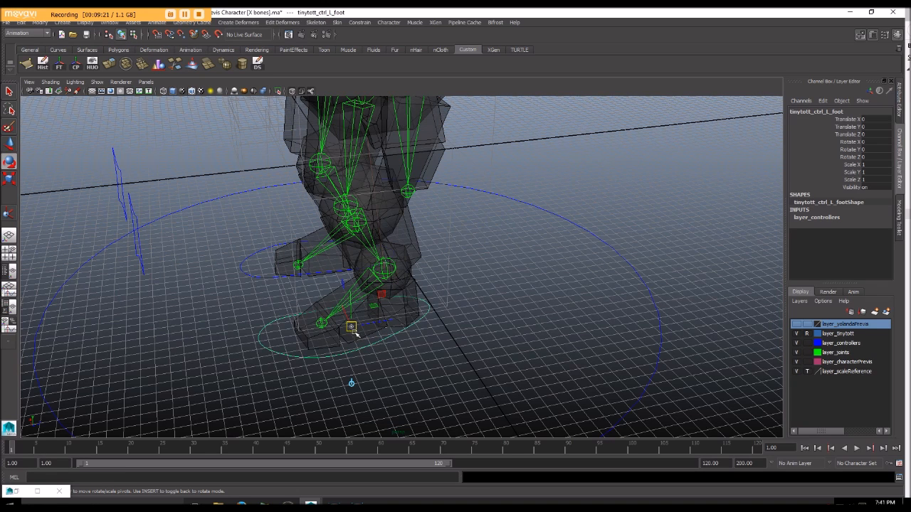
{"action": "left_click_drag", "start_coordinate": [351, 326], "coordinate": [388, 273]}
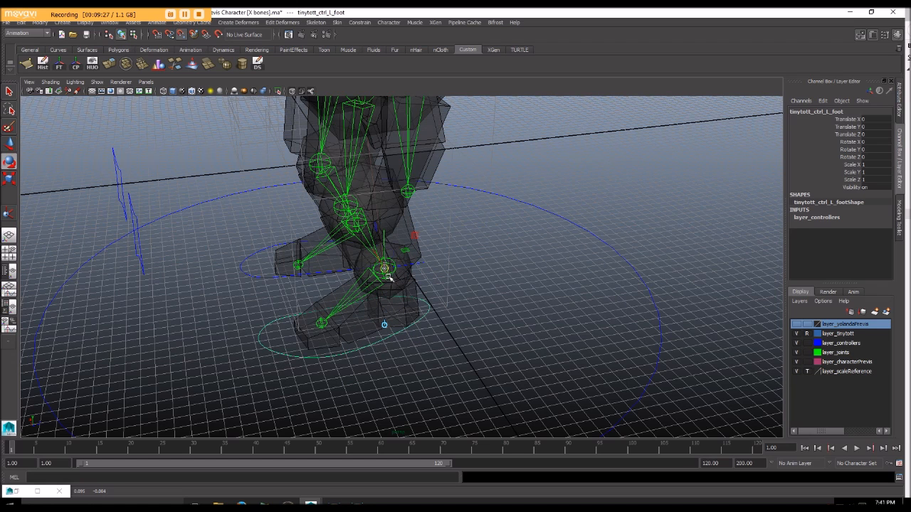
{"action": "key", "text": "Insert"}
Step: Try rotating the left foot control about X around the ankle pivot, and undo the rotation
{"action": "left_click_drag", "start_coordinate": [336, 311], "coordinate": [407, 304], "text": "alt"}
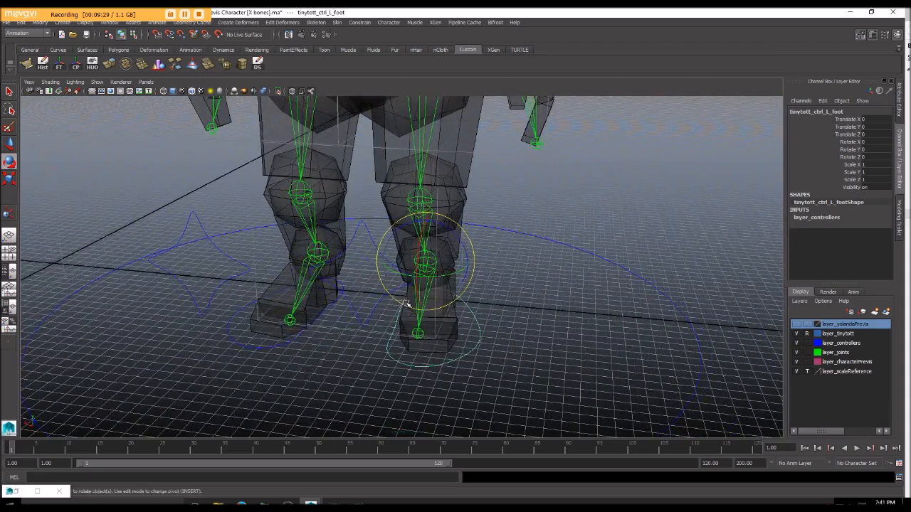
{"action": "left_click_drag", "start_coordinate": [421, 257], "coordinate": [384, 243], "text": "alt"}
{"action": "key", "text": "ctrl+z"}
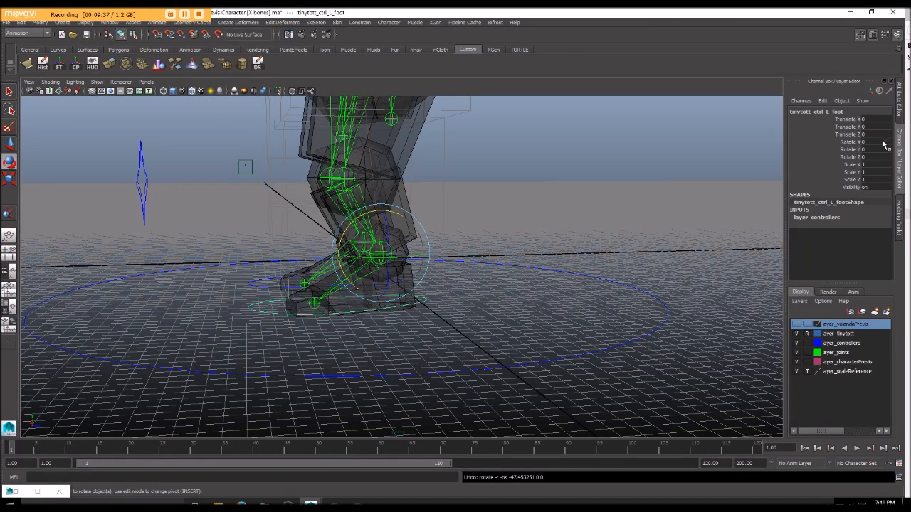
Step: Snap the right foot control's pivot to the right ankle joint
{"action": "left_click_drag", "start_coordinate": [430, 244], "coordinate": [420, 322], "text": "alt"}
{"action": "left_click", "coordinate": [375, 325]}
{"action": "left_click_drag", "start_coordinate": [380, 361], "coordinate": [400, 363], "text": "alt"}
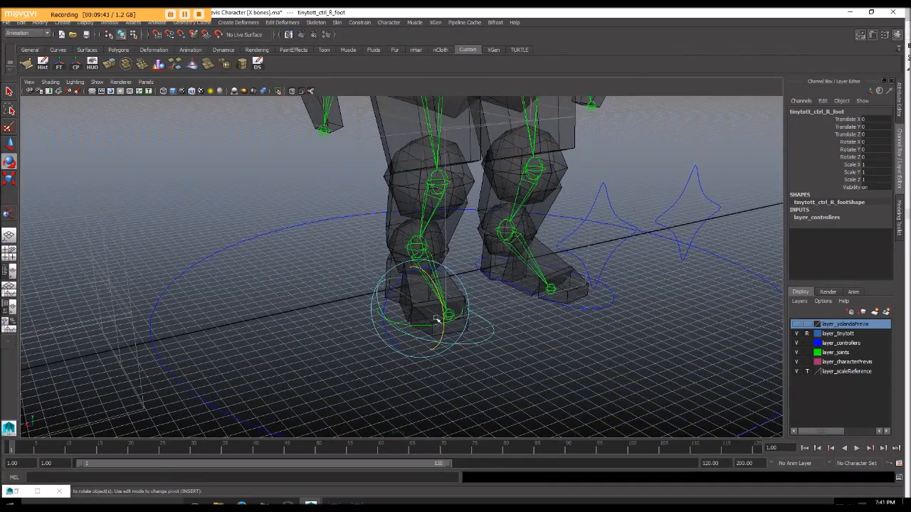
{"action": "key", "text": "Insert"}
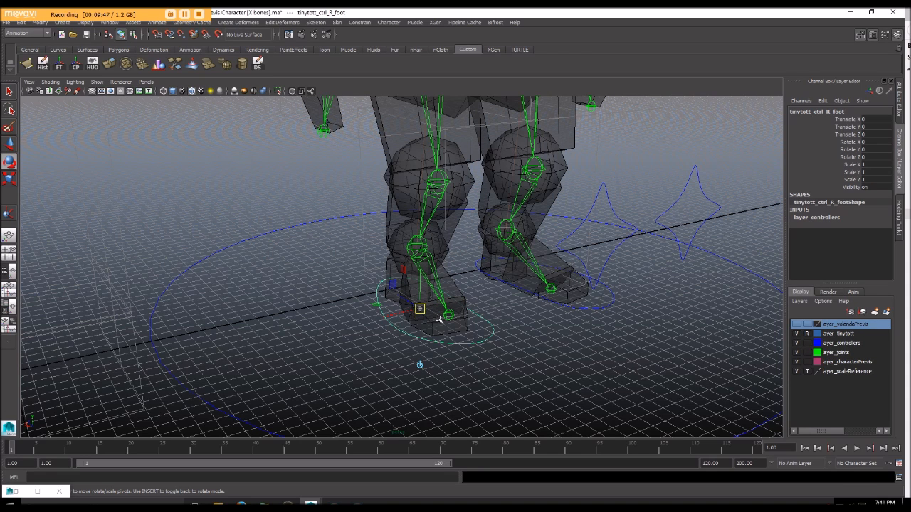
{"action": "left_click_drag", "start_coordinate": [425, 310], "coordinate": [425, 256]}
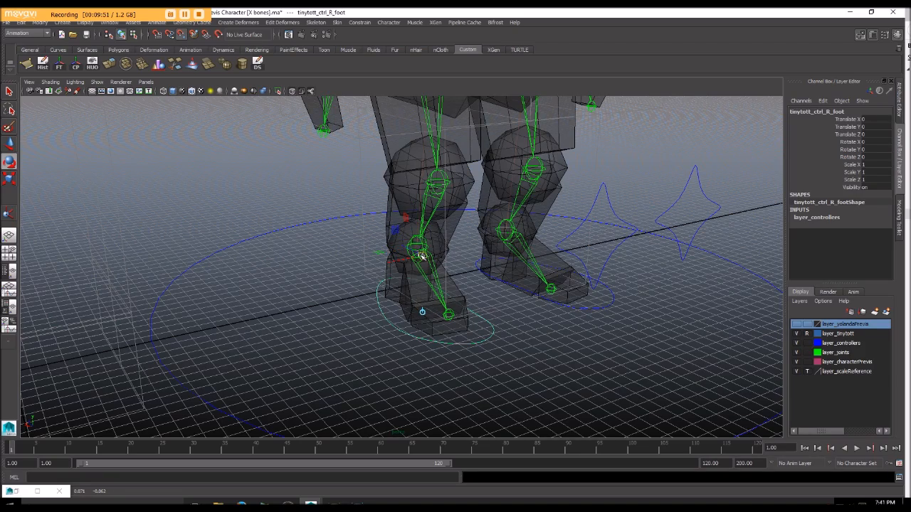
{"action": "key", "text": "Insert"}
Step: Point-constrain the left leg IK handle to the left foot control
{"action": "left_click_drag", "start_coordinate": [417, 247], "coordinate": [450, 242], "text": "alt"}
{"action": "left_click", "coordinate": [549, 316]}
{"action": "left_click_drag", "start_coordinate": [590, 346], "coordinate": [562, 348], "text": "alt"}
{"action": "key", "text": "q"}
{"action": "mouse_move", "coordinate": [490, 326]}
{"action": "left_mouse_down", "text": "alt"}
{"action": "mouse_move", "coordinate": [484, 317]}
{"action": "mouse_move", "coordinate": [493, 325]}
{"action": "left_mouse_up", "text": "alt"}
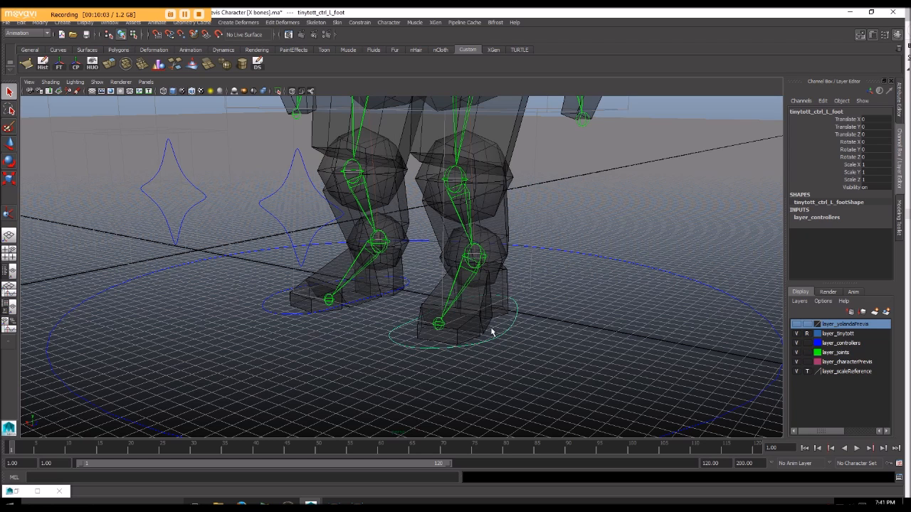
{"action": "left_click", "coordinate": [476, 258], "text": "shift"}
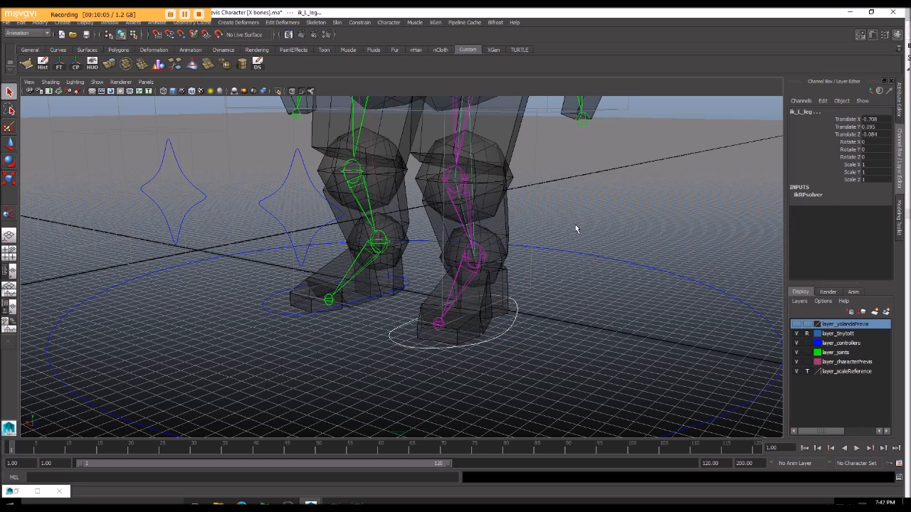
{"action": "left_click", "coordinate": [359, 22]}
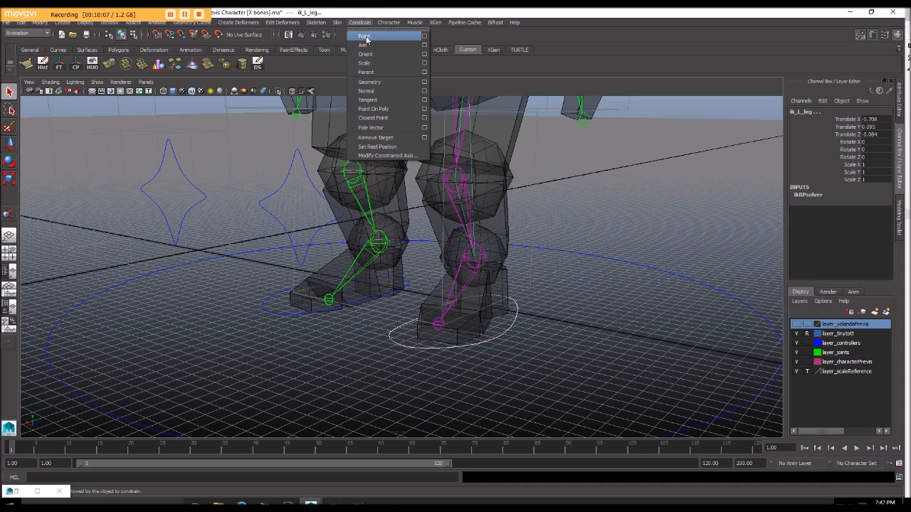
{"action": "left_click", "coordinate": [365, 37]}
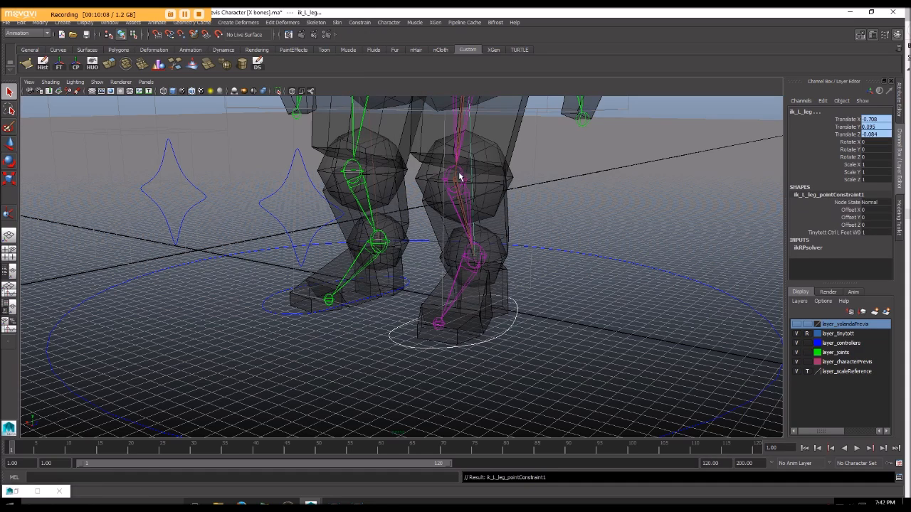
Step: Try moving the left foot control to test the leg's IK, and undo the move
{"action": "left_click", "coordinate": [505, 326]}
{"action": "key", "text": "w"}
{"action": "left_click_drag", "start_coordinate": [529, 372], "coordinate": [476, 358], "text": "alt"}
{"action": "left_click_drag", "start_coordinate": [389, 247], "coordinate": [437, 294]}
{"action": "key", "text": "ctrl+z"}
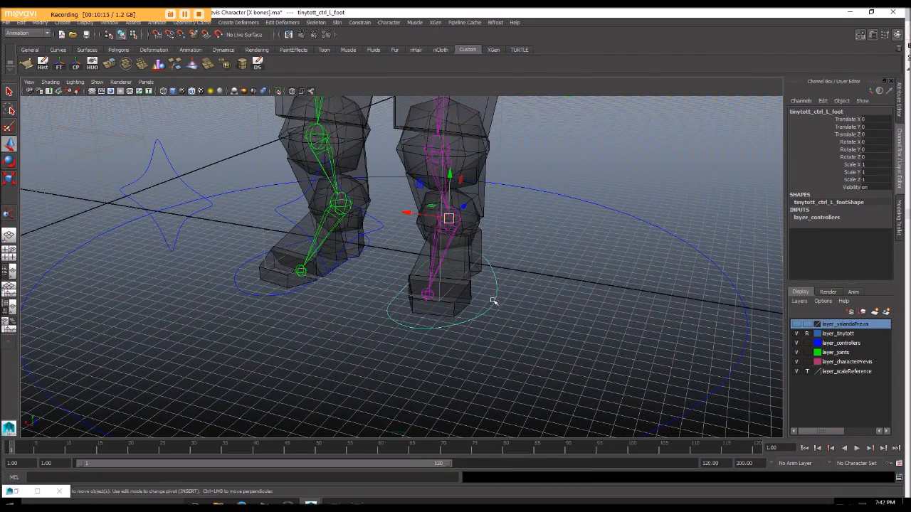
{"action": "left_click", "coordinate": [527, 337]}
{"action": "left_click", "coordinate": [491, 283]}
{"action": "left_click_drag", "start_coordinate": [524, 271], "coordinate": [466, 212], "text": "alt"}
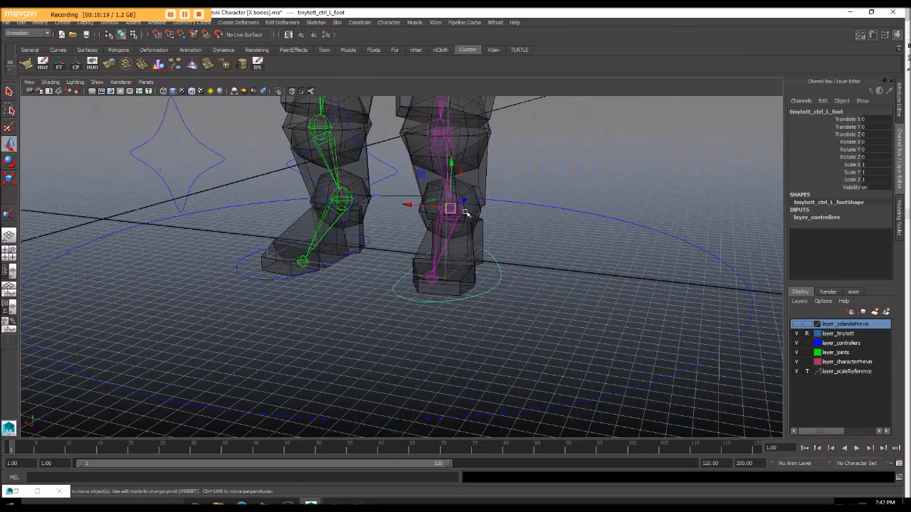
Step: Orient-constrain the left ankle joint to the left foot control
{"action": "key", "text": "q"}
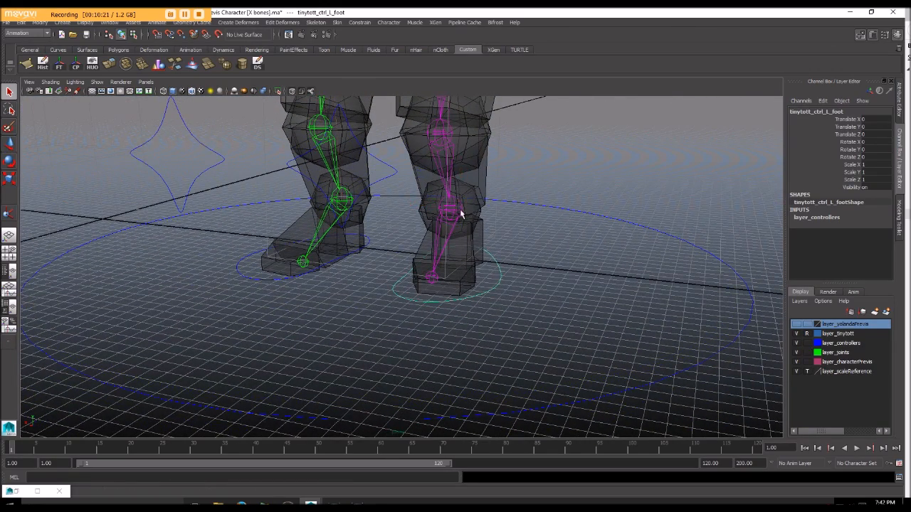
{"action": "left_click_drag", "start_coordinate": [459, 209], "coordinate": [458, 208], "text": "alt"}
{"action": "left_click", "coordinate": [459, 204]}
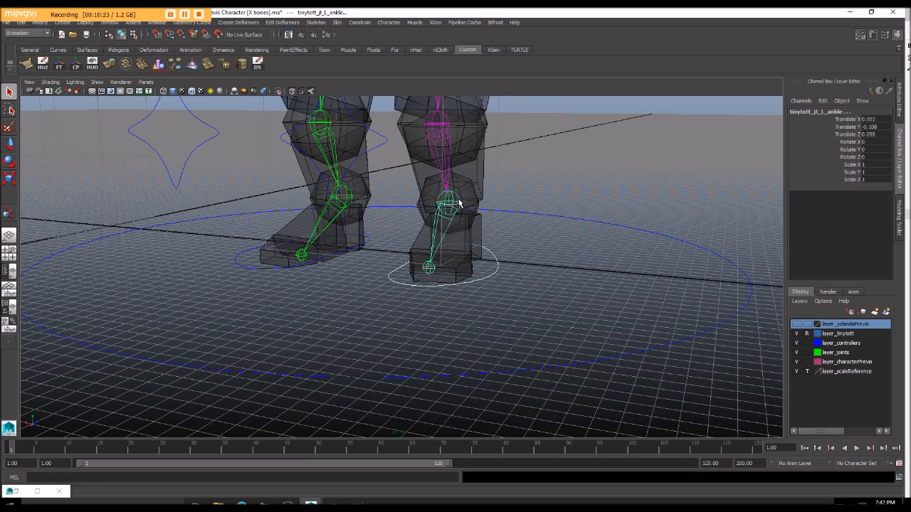
{"action": "left_click", "coordinate": [333, 22]}
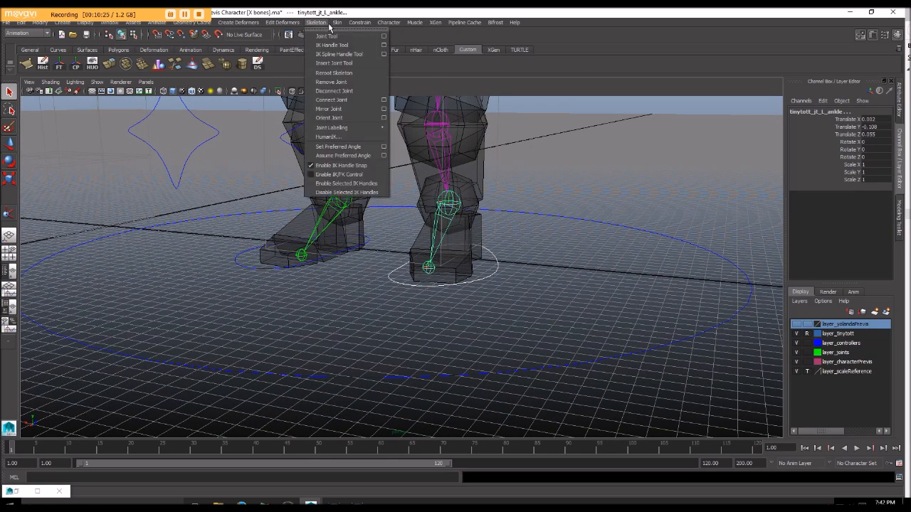
{"action": "mouse_move", "coordinate": [360, 22]}
{"action": "left_click", "coordinate": [370, 55]}
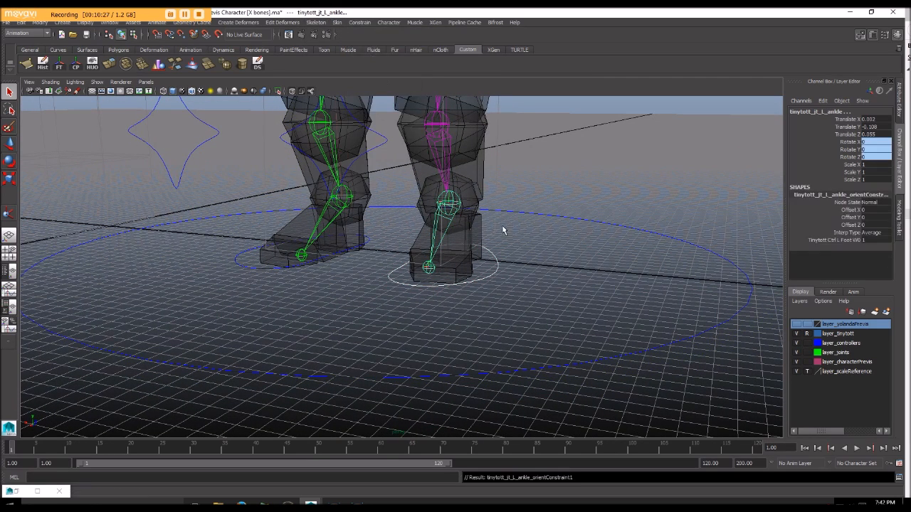
Step: Try raising and rotating the left foot control, undo the rotation and reset its Translate Y to 0
{"action": "left_click", "coordinate": [491, 261]}
{"action": "left_click_drag", "start_coordinate": [491, 261], "coordinate": [434, 223], "text": "alt"}
{"action": "key", "text": "w"}
{"action": "left_click_drag", "start_coordinate": [411, 147], "coordinate": [472, 170]}
{"action": "key", "text": "e"}
{"action": "key", "text": "ctrl+z"}
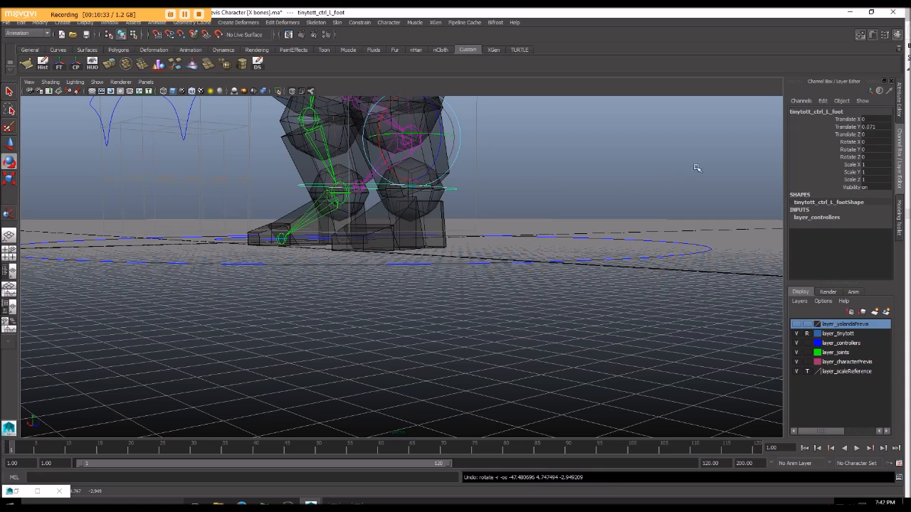
{"action": "double_click", "coordinate": [872, 126]}
{"action": "type", "text": "0"}
{"action": "key", "text": "Return"}
Step: Add a pole vector constraint from the left knee control to the left leg IK handle
{"action": "left_click", "coordinate": [523, 224]}
{"action": "left_click_drag", "start_coordinate": [448, 189], "coordinate": [429, 292], "text": "alt"}
{"action": "scroll", "coordinate": [482, 220], "scroll_direction": "down", "scroll_amount": 4}
{"action": "scroll", "coordinate": [474, 257], "scroll_direction": "up", "scroll_amount": 3}
{"action": "left_click", "coordinate": [301, 230]}
{"action": "left_click_drag", "start_coordinate": [301, 230], "coordinate": [447, 292], "text": "alt"}
{"action": "left_click", "coordinate": [418, 266]}
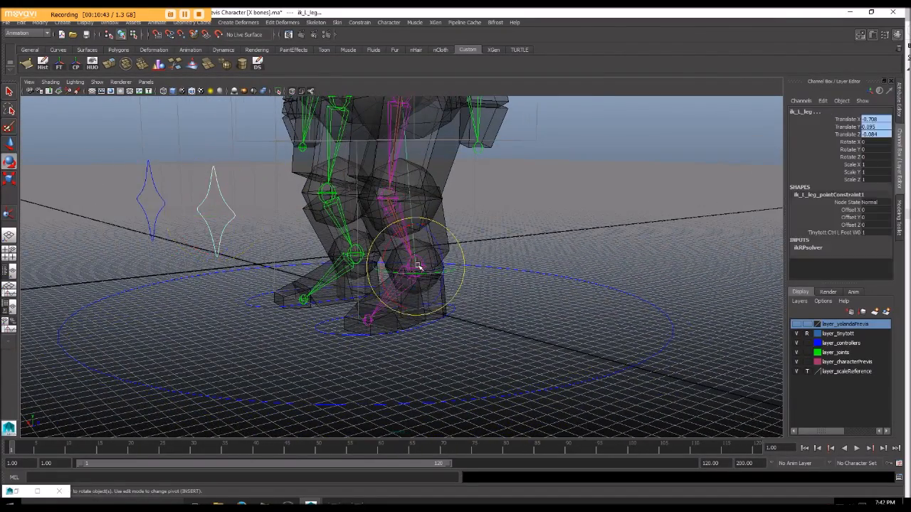
{"action": "left_click", "coordinate": [359, 22]}
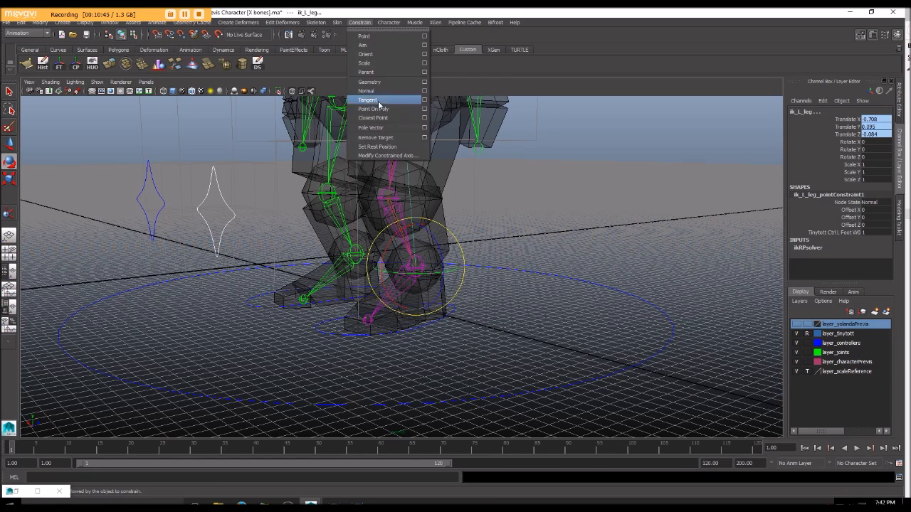
{"action": "left_click", "coordinate": [374, 128]}
Step: Try moving the left foot and left knee controls to test the leg's bending, and undo the moves
{"action": "left_click", "coordinate": [580, 303]}
{"action": "left_click_drag", "start_coordinate": [580, 302], "coordinate": [513, 298], "text": "alt"}
{"action": "left_click", "coordinate": [488, 316]}
{"action": "scroll", "coordinate": [501, 329], "scroll_direction": "down", "scroll_amount": 5}
{"action": "left_click_drag", "start_coordinate": [497, 328], "coordinate": [486, 335], "text": "alt"}
{"action": "key", "text": "w"}
{"action": "left_click_drag", "start_coordinate": [423, 227], "coordinate": [424, 215]}
{"action": "left_click_drag", "start_coordinate": [374, 232], "coordinate": [317, 240], "text": "alt"}
{"action": "left_click", "coordinate": [341, 233]}
{"action": "key", "text": "ctrl+z"}
{"action": "left_click_drag", "start_coordinate": [377, 254], "coordinate": [375, 264], "text": "alt"}
Step: Parent the left knee control to the left foot control
{"action": "left_click", "coordinate": [434, 304]}
{"action": "left_click_drag", "start_coordinate": [433, 306], "coordinate": [341, 237], "text": "alt"}
{"action": "left_click", "coordinate": [341, 237]}
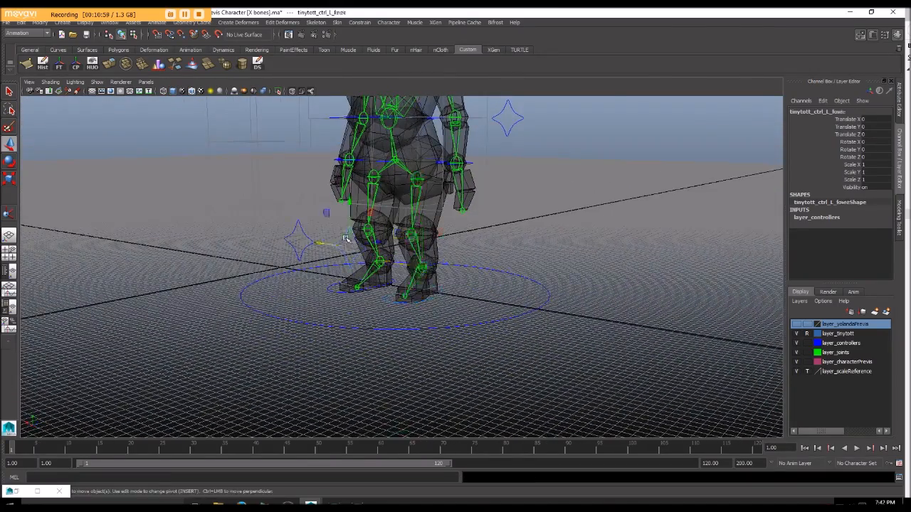
{"action": "left_click", "coordinate": [391, 301]}
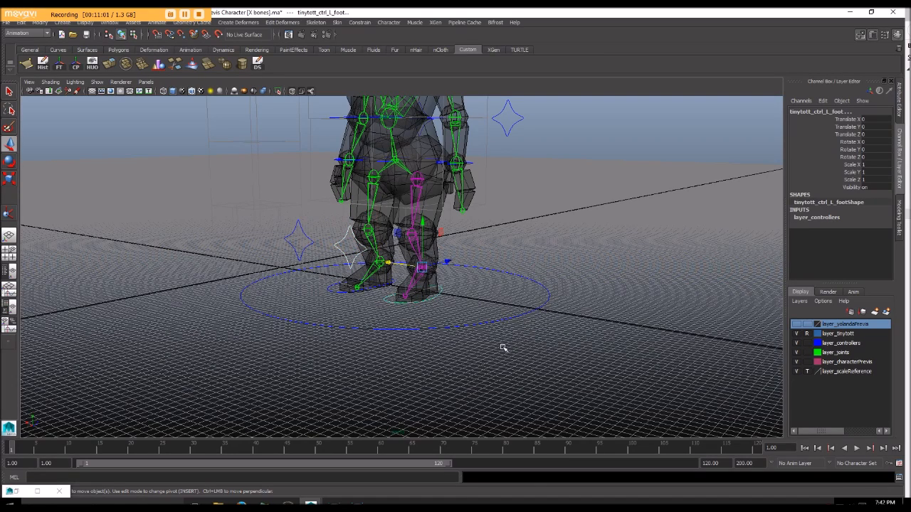
{"action": "key", "text": "Up"}
Step: Try moving the left foot control with its knee control, and undo the move
{"action": "left_click", "coordinate": [427, 301]}
{"action": "left_click_drag", "start_coordinate": [427, 301], "coordinate": [433, 178], "text": "alt"}
{"action": "key", "text": "ctrl+z"}
{"action": "left_click_drag", "start_coordinate": [437, 246], "coordinate": [449, 191], "text": "alt"}
{"action": "middle_click_drag", "start_coordinate": [449, 191], "coordinate": [442, 255], "text": "alt"}
{"action": "left_click_drag", "start_coordinate": [443, 254], "coordinate": [454, 269], "text": "alt"}
Step: Try moving the squats control around the hips, and undo the move
{"action": "scroll", "coordinate": [472, 291], "scroll_direction": "up", "scroll_amount": 3}
{"action": "left_click", "coordinate": [471, 280]}
{"action": "left_click_drag", "start_coordinate": [398, 204], "coordinate": [439, 224]}
{"action": "key", "text": "ctrl+z"}
Step: Point-constrain and orient-constrain the pelvis joint to the squats control
{"action": "key", "text": "q"}
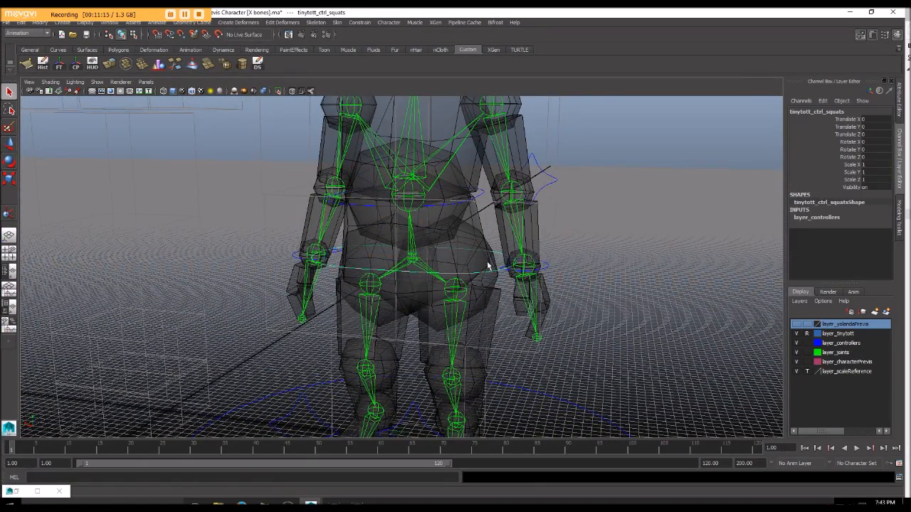
{"action": "left_click_drag", "start_coordinate": [416, 264], "coordinate": [335, 258], "text": "alt"}
{"action": "mouse_move", "coordinate": [444, 257]}
{"action": "left_mouse_down", "text": "alt"}
{"action": "mouse_move", "coordinate": [423, 264]}
{"action": "mouse_move", "coordinate": [439, 260]}
{"action": "left_mouse_up", "text": "alt"}
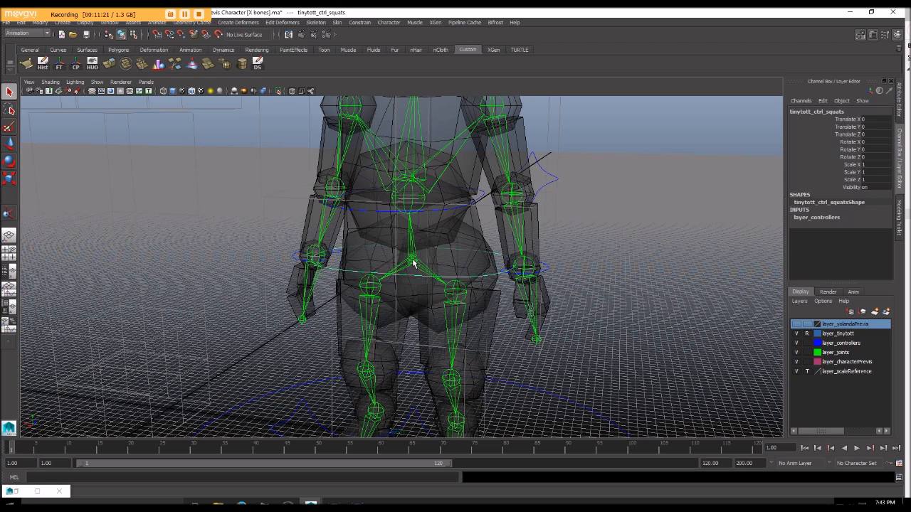
{"action": "left_click", "coordinate": [413, 264]}
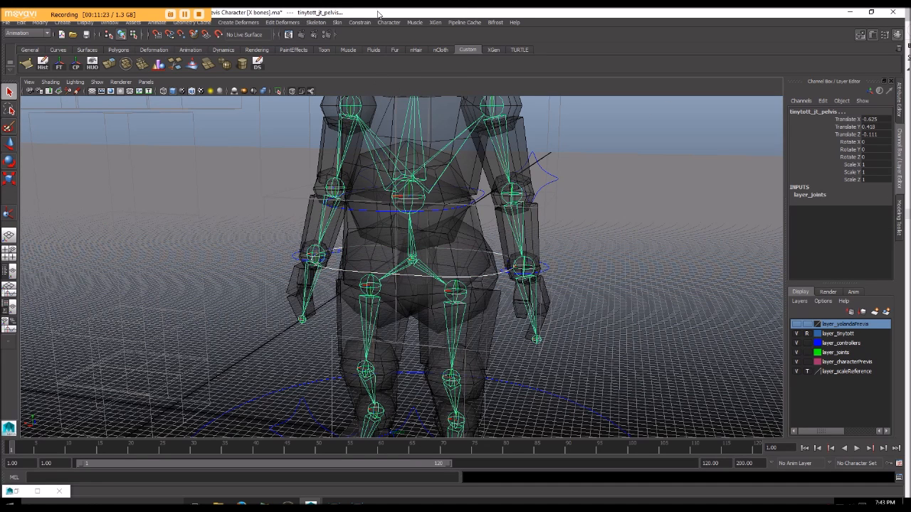
{"action": "left_click", "coordinate": [341, 25]}
{"action": "mouse_move", "coordinate": [357, 23]}
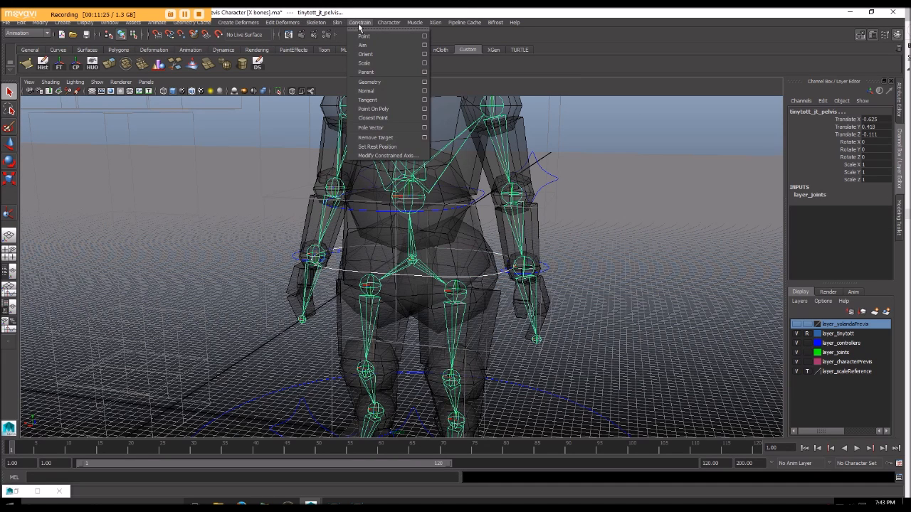
{"action": "left_click", "coordinate": [364, 37]}
{"action": "left_click", "coordinate": [360, 22]}
{"action": "left_click", "coordinate": [366, 55]}
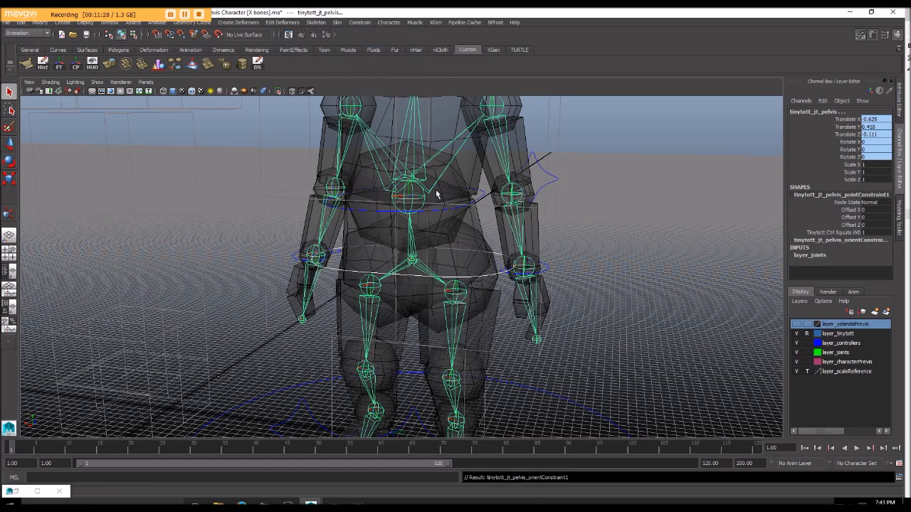
Step: Try lowering the squats control to test the pelvis constraints, and undo the move
{"action": "left_click", "coordinate": [409, 280]}
{"action": "left_click", "coordinate": [409, 275]}
{"action": "key", "text": "w"}
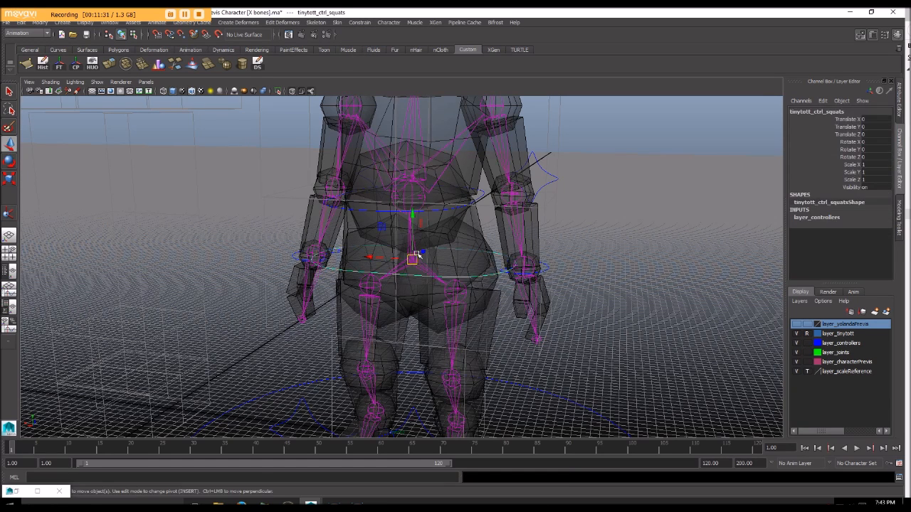
{"action": "left_click_drag", "start_coordinate": [413, 215], "coordinate": [405, 251]}
{"action": "key", "text": "ctrl+z"}
Step: Try rotating the squats control about Y and lowering it from another view, and undo the changes
{"action": "key", "text": "e"}
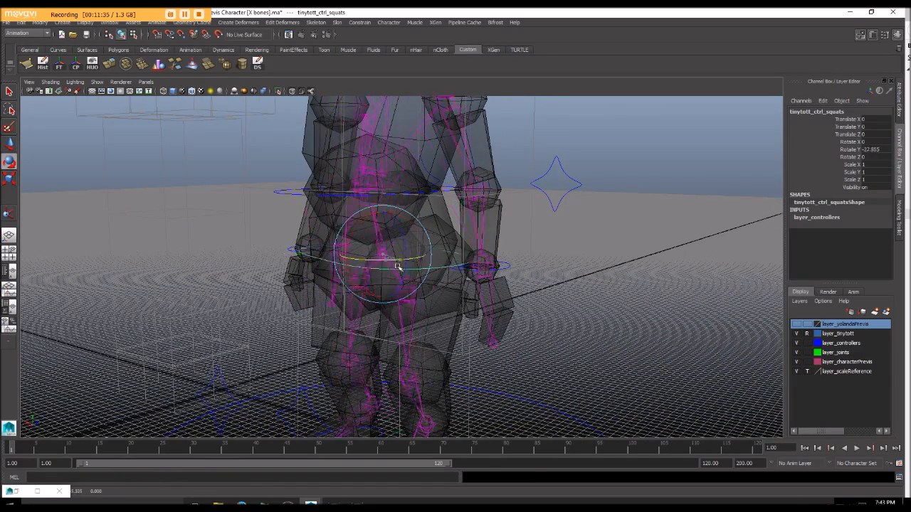
{"action": "left_click_drag", "start_coordinate": [413, 273], "coordinate": [438, 240], "text": "alt"}
{"action": "key", "text": "w"}
{"action": "left_click_drag", "start_coordinate": [421, 205], "coordinate": [430, 258]}
{"action": "key", "text": "ctrl+z"}
{"action": "left_click_drag", "start_coordinate": [572, 315], "coordinate": [412, 275], "text": "alt"}
{"action": "left_click_drag", "start_coordinate": [393, 246], "coordinate": [392, 274]}
{"action": "key", "text": "ctrl+z"}
Step: Parent the left wrist control to the squats control
{"action": "left_click", "coordinate": [508, 297]}
{"action": "left_click_drag", "start_coordinate": [507, 297], "coordinate": [457, 302], "text": "alt"}
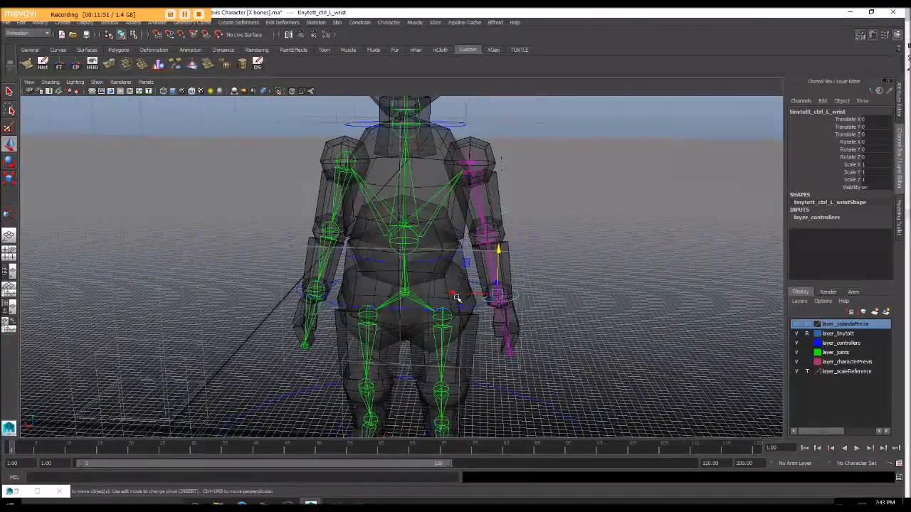
{"action": "left_click", "coordinate": [412, 310]}
{"action": "left_click", "coordinate": [495, 307]}
{"action": "left_click", "coordinate": [413, 309]}
{"action": "left_click_drag", "start_coordinate": [413, 310], "coordinate": [430, 271], "text": "alt"}
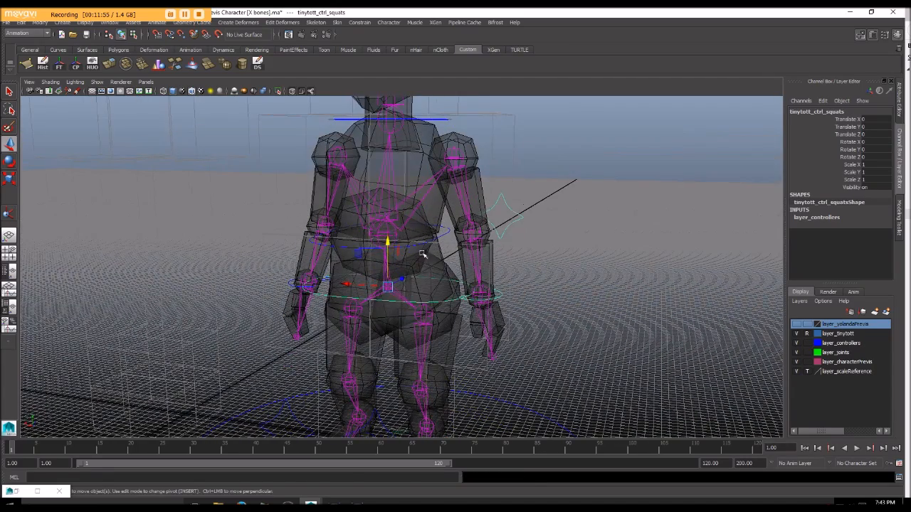
Step: Try lowering the squats control to test that the left wrist control follows, and undo the move
{"action": "left_click_drag", "start_coordinate": [387, 243], "coordinate": [386, 283]}
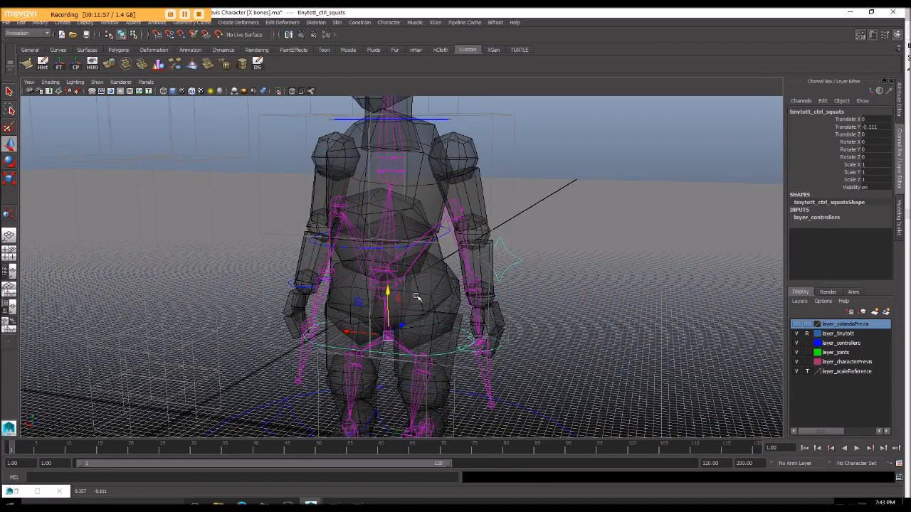
{"action": "key", "text": "ctrl+z"}
{"action": "left_click_drag", "start_coordinate": [454, 290], "coordinate": [427, 255], "text": "alt"}
{"action": "key", "text": "e"}
{"action": "left_click", "coordinate": [477, 257]}
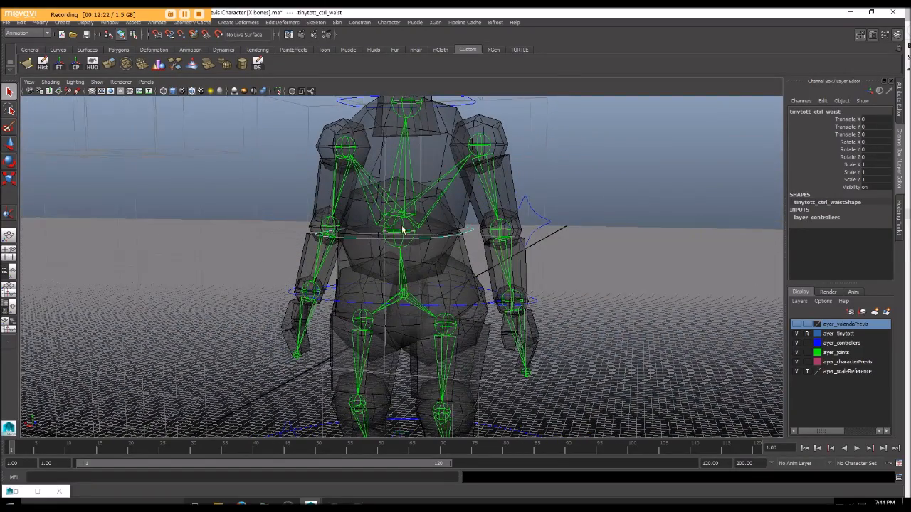
{"action": "left_click", "coordinate": [404, 236]}
{"action": "left_click_drag", "start_coordinate": [472, 235], "coordinate": [496, 222], "text": "alt"}
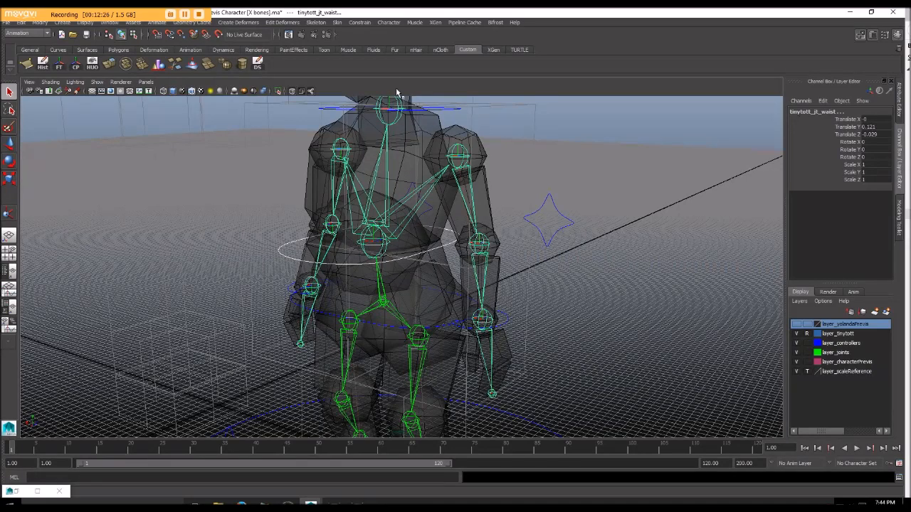
{"action": "left_click", "coordinate": [314, 22]}
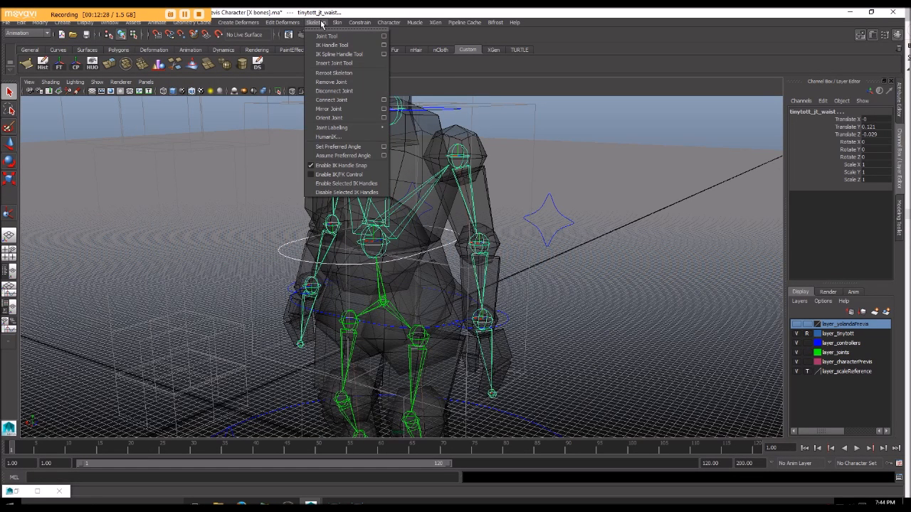
{"action": "mouse_move", "coordinate": [355, 23]}
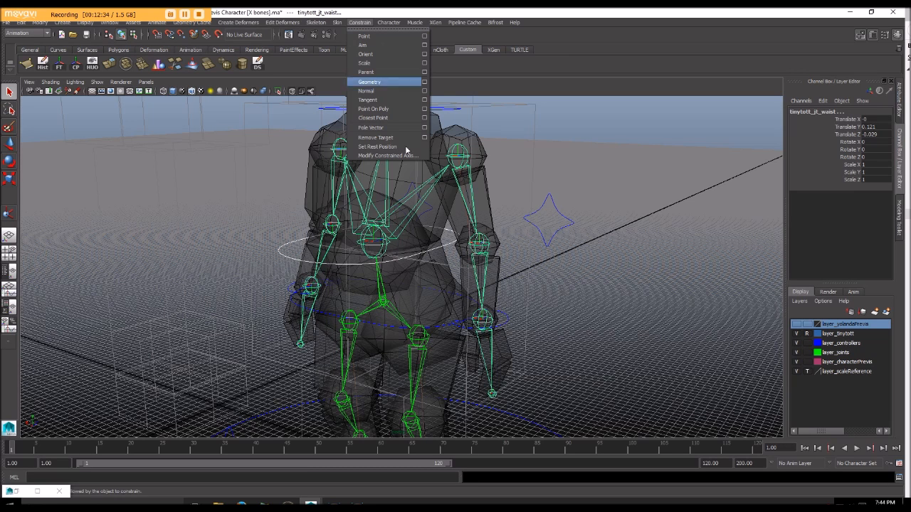
Step: Orient-constrain the waist joint to the waist control
{"action": "left_click", "coordinate": [441, 266]}
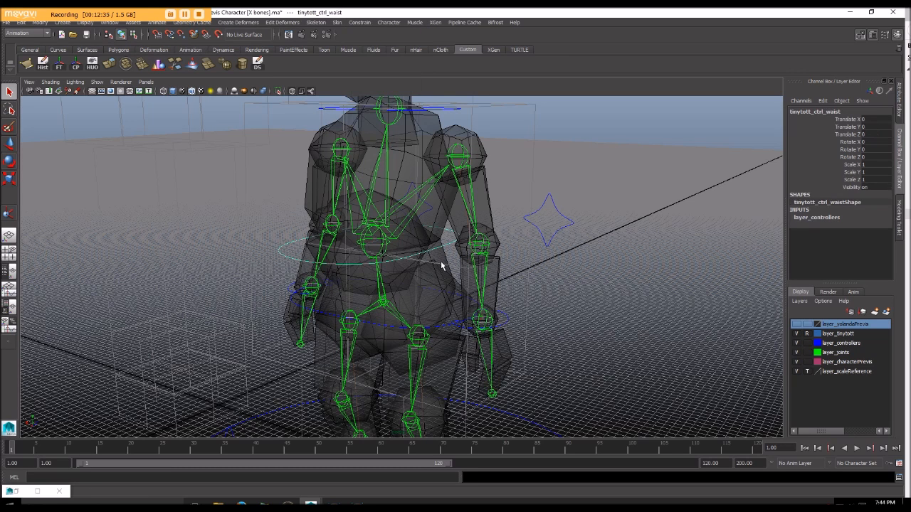
{"action": "left_click", "coordinate": [376, 246]}
{"action": "left_click", "coordinate": [360, 22]}
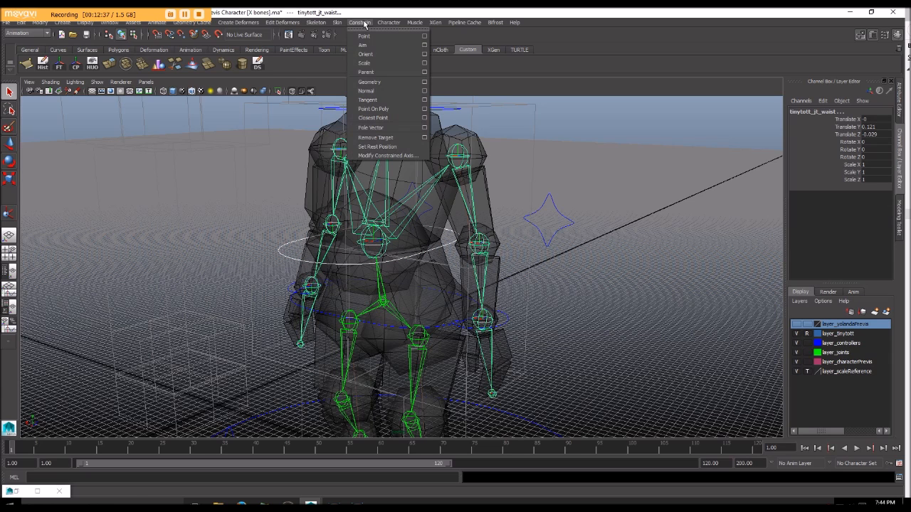
{"action": "left_click", "coordinate": [378, 61]}
Step: Try rotating the waist control to test the waist joint, and undo the rotation
{"action": "left_click", "coordinate": [431, 264]}
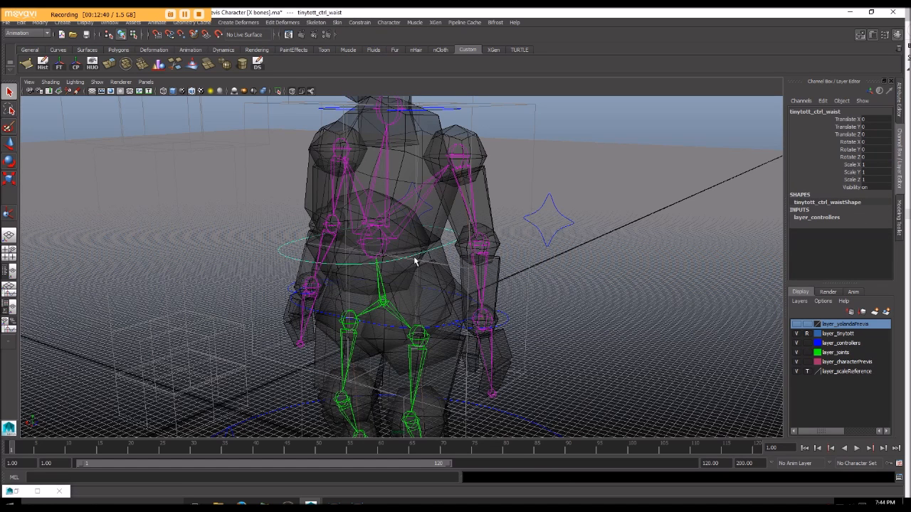
{"action": "key", "text": "e"}
{"action": "left_click_drag", "start_coordinate": [369, 251], "coordinate": [415, 285]}
{"action": "key", "text": "ctrl+z"}
Step: Select the left wrist and squats controls in turn to examine which parts of the rig follow each
{"action": "left_click", "coordinate": [531, 318]}
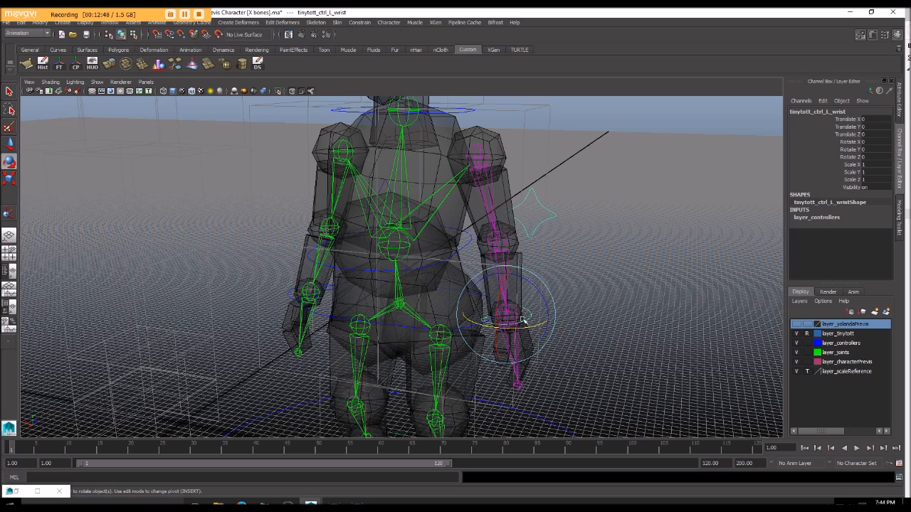
{"action": "left_click", "coordinate": [402, 343]}
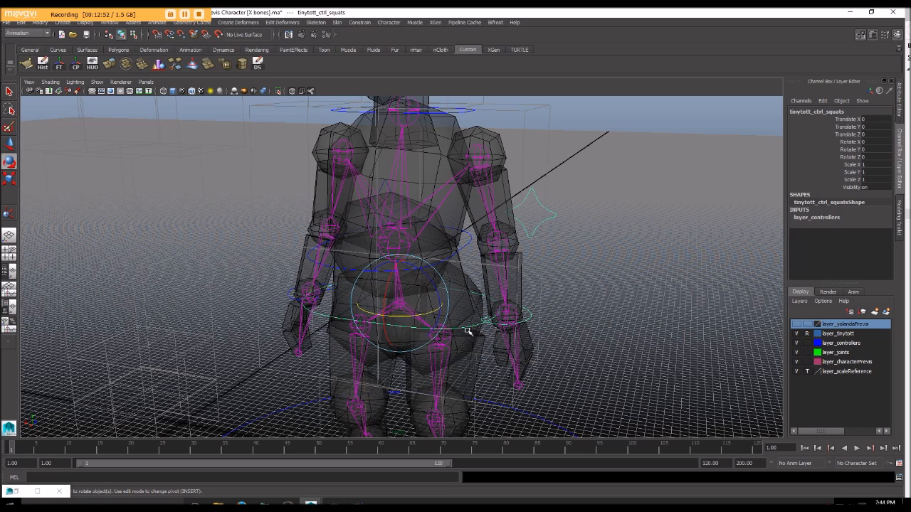
{"action": "left_click", "coordinate": [531, 322]}
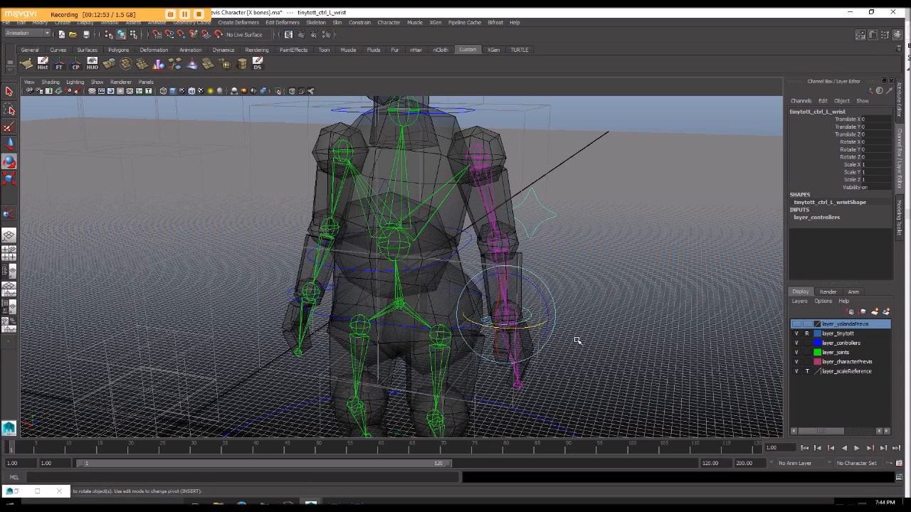
{"action": "key", "text": "w"}
{"action": "left_click_drag", "start_coordinate": [503, 319], "coordinate": [498, 296]}
Step: Try rotating the waist control to see how the left arm reacts, and undo the rotation
{"action": "left_click", "coordinate": [456, 252]}
{"action": "mouse_move", "coordinate": [432, 249]}
{"action": "left_mouse_down", "text": "alt"}
{"action": "mouse_move", "coordinate": [454, 248]}
{"action": "mouse_move", "coordinate": [417, 246]}
{"action": "mouse_move", "coordinate": [440, 247]}
{"action": "left_mouse_up", "text": "alt"}
{"action": "key", "text": "e"}
{"action": "key", "text": "ctrl+z"}
{"action": "left_click_drag", "start_coordinate": [516, 262], "coordinate": [479, 304], "text": "alt"}
{"action": "left_click_drag", "start_coordinate": [528, 352], "coordinate": [527, 363], "text": "alt"}
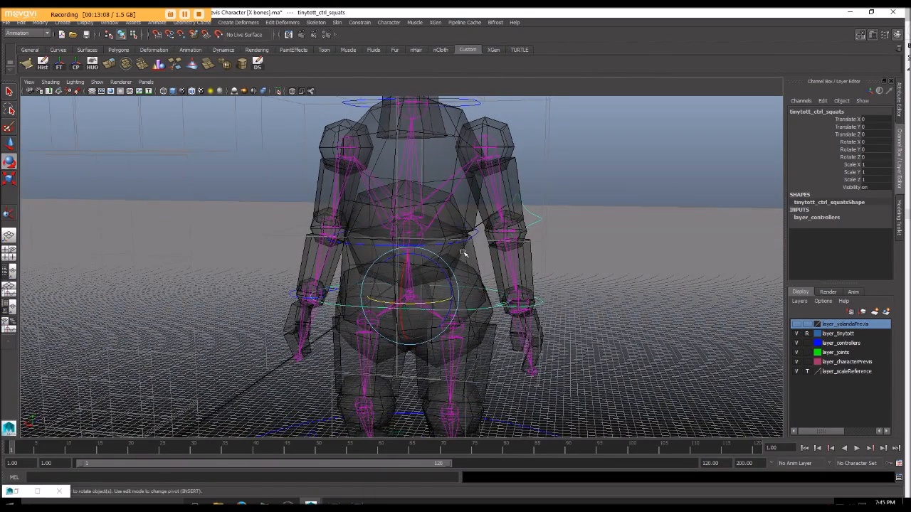
Step: Parent the left wrist control to the waist control instead of the squats control
{"action": "left_click_drag", "start_coordinate": [554, 253], "coordinate": [543, 311], "text": "alt"}
{"action": "left_click", "coordinate": [559, 293]}
{"action": "left_click", "coordinate": [530, 315]}
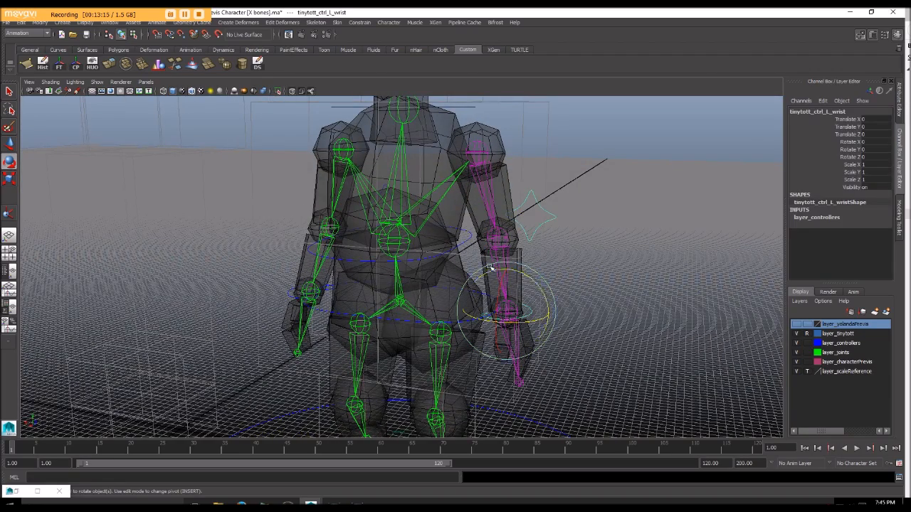
{"action": "left_click", "coordinate": [464, 241], "text": "shift"}
{"action": "left_click_drag", "start_coordinate": [524, 231], "coordinate": [527, 222], "text": "alt"}
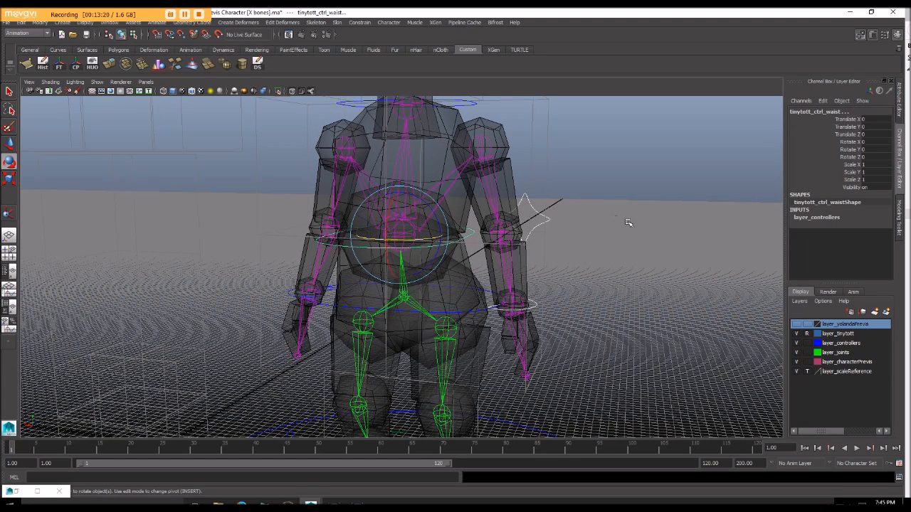
{"action": "key", "text": "ctrl+z"}
Step: Try rotating the waist control to test that the left wrist control follows, and undo the rotation
{"action": "left_click", "coordinate": [475, 235]}
{"action": "left_click", "coordinate": [470, 234]}
{"action": "key", "text": "w"}
{"action": "key", "text": "e"}
{"action": "left_click_drag", "start_coordinate": [423, 241], "coordinate": [397, 238]}
{"action": "key", "text": "ctrl+z"}
{"action": "right_click_drag", "start_coordinate": [398, 238], "coordinate": [403, 243], "text": "alt"}
{"action": "middle_click_drag", "start_coordinate": [404, 243], "coordinate": [397, 244], "text": "alt"}
{"action": "mouse_move", "coordinate": [397, 244]}
{"action": "left_mouse_down", "text": "alt"}
{"action": "mouse_move", "coordinate": [376, 252]}
{"action": "mouse_move", "coordinate": [397, 246]}
{"action": "left_mouse_up", "text": "alt"}
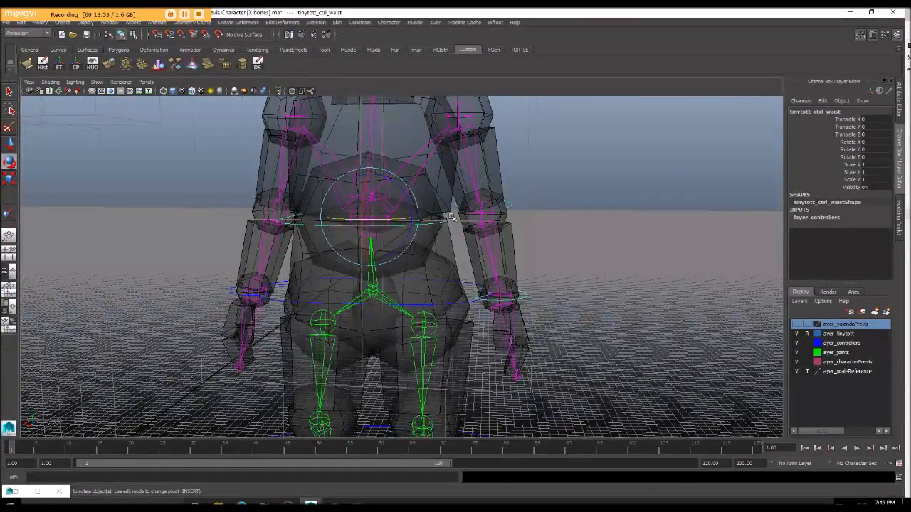
Step: Try lowering the squats control to check which controls follow it, and select the waist control
{"action": "left_click", "coordinate": [459, 304]}
{"action": "key", "text": "w"}
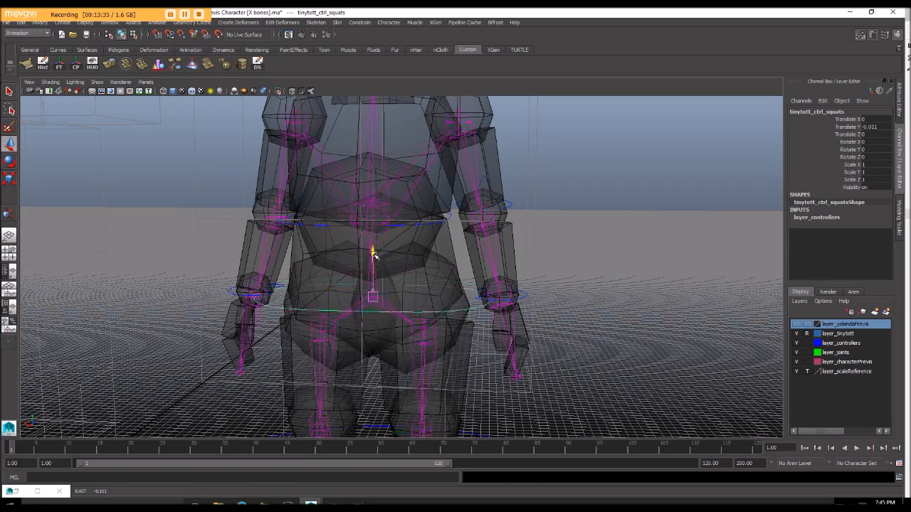
{"action": "left_click_drag", "start_coordinate": [455, 239], "coordinate": [460, 242], "text": "alt"}
{"action": "left_click", "coordinate": [439, 213]}
{"action": "left_click_drag", "start_coordinate": [423, 219], "coordinate": [437, 272], "text": "alt"}
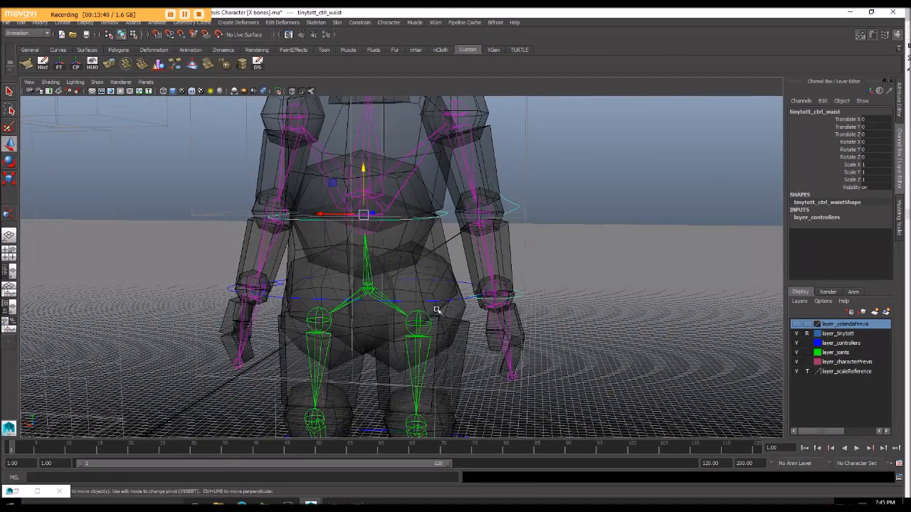
Step: Parent the waist control to the squats control, and undo the test move of the squats control
{"action": "left_click", "coordinate": [437, 301]}
{"action": "key", "text": "ctrl+z"}
{"action": "left_click", "coordinate": [442, 303]}
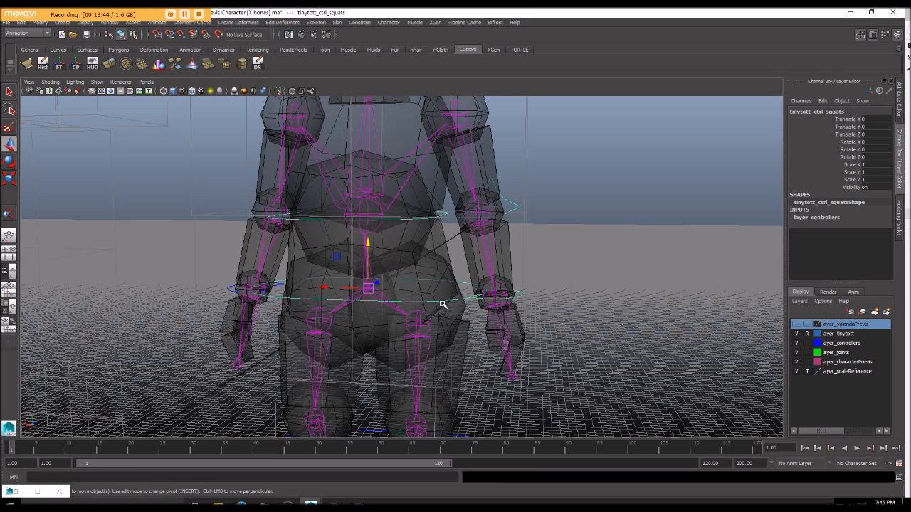
{"action": "scroll", "coordinate": [374, 277], "scroll_direction": "down", "scroll_amount": 5}
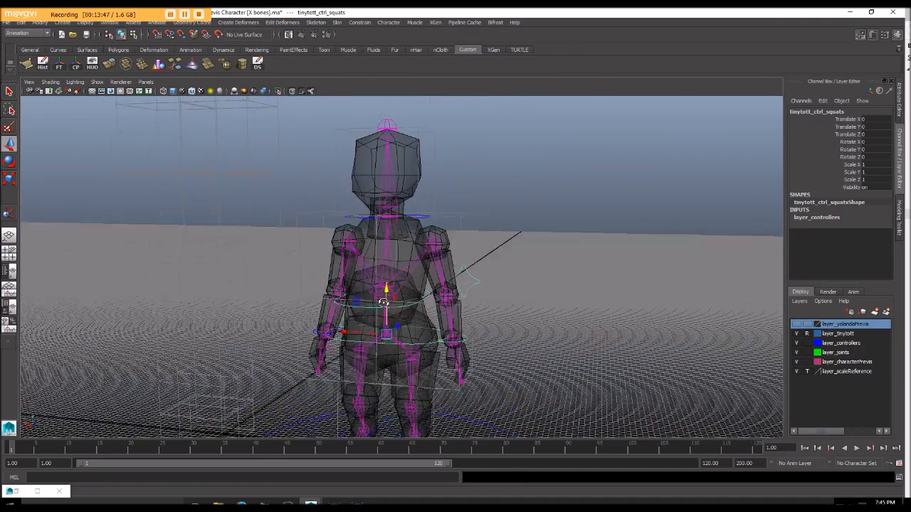
Step: Orient-constrain the neck joint to the neck control
{"action": "left_click_drag", "start_coordinate": [382, 303], "coordinate": [441, 243], "text": "alt"}
{"action": "left_click", "coordinate": [412, 218]}
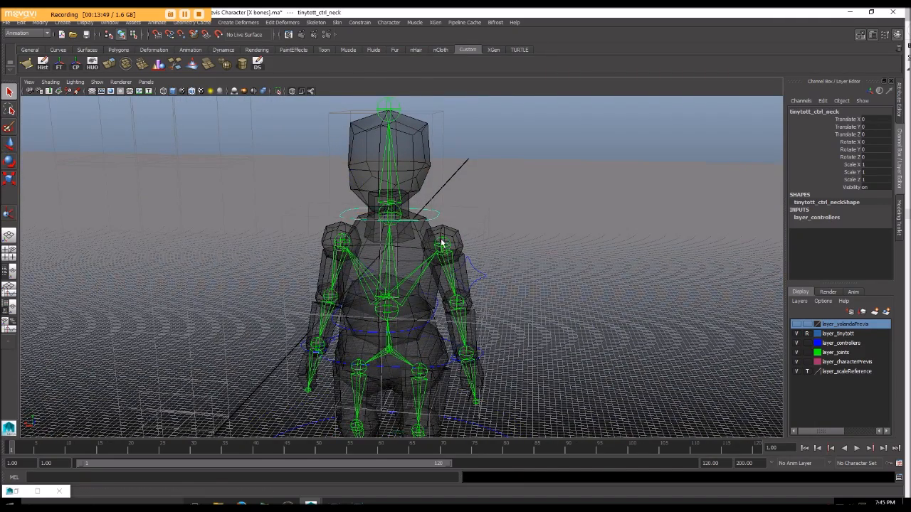
{"action": "left_click", "coordinate": [389, 217]}
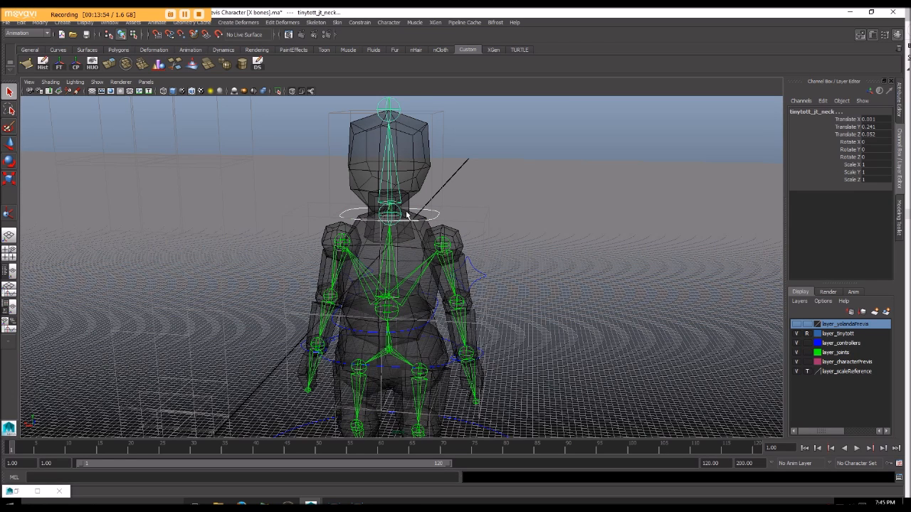
{"action": "left_click", "coordinate": [359, 22]}
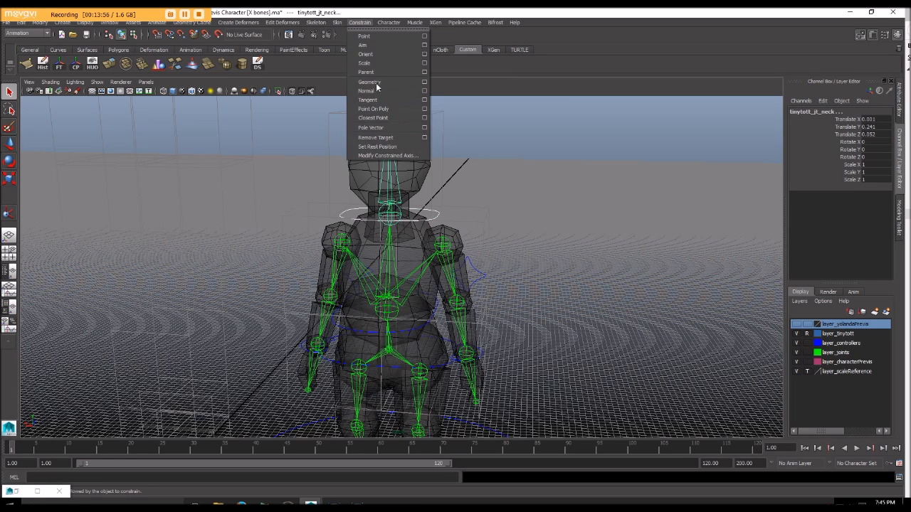
{"action": "left_click", "coordinate": [378, 53]}
Step: Parent the neck control to the waist control
{"action": "left_click", "coordinate": [439, 212]}
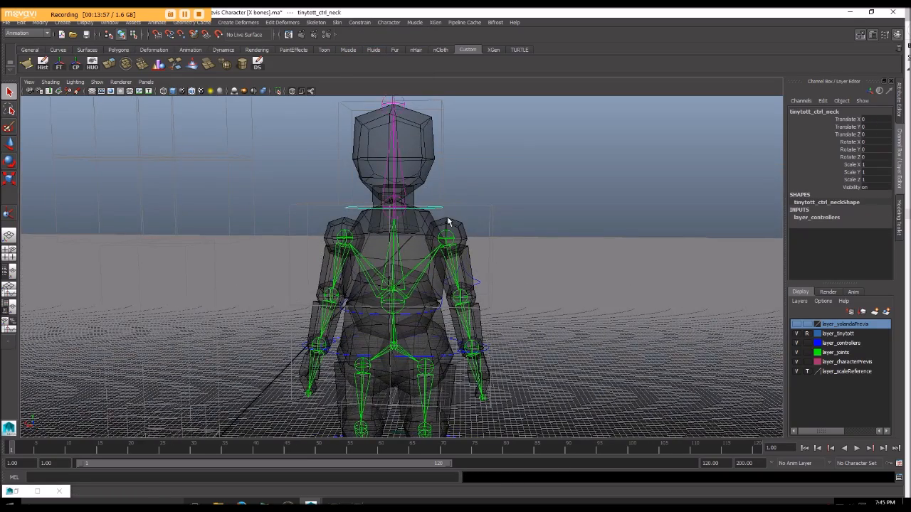
{"action": "left_click_drag", "start_coordinate": [439, 213], "coordinate": [447, 174], "text": "alt"}
{"action": "left_click", "coordinate": [413, 233]}
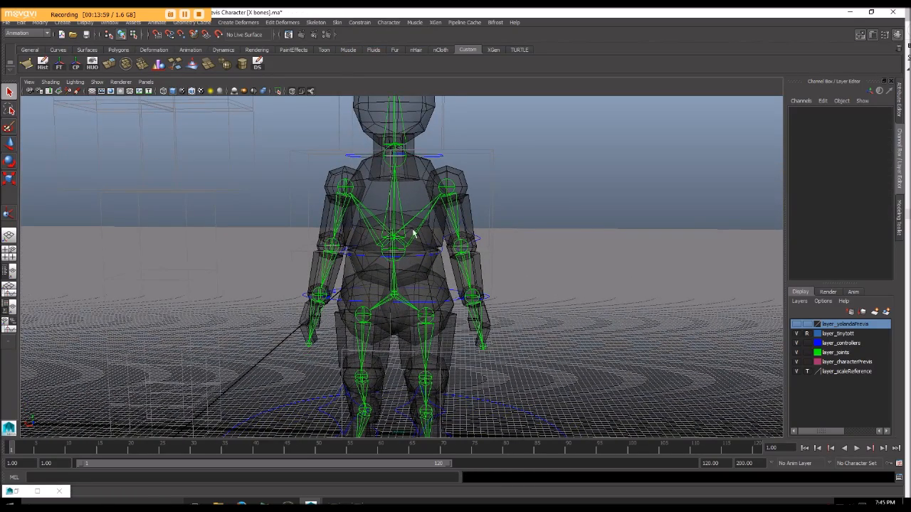
{"action": "left_click", "coordinate": [431, 156]}
{"action": "left_click_drag", "start_coordinate": [439, 207], "coordinate": [460, 166], "text": "alt"}
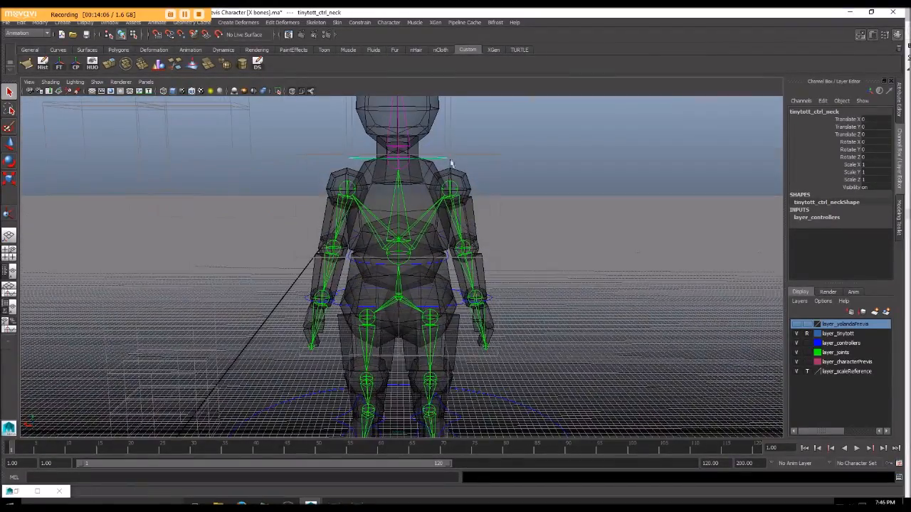
{"action": "left_click_drag", "start_coordinate": [388, 210], "coordinate": [397, 224], "text": "alt"}
{"action": "left_click", "coordinate": [423, 265]}
{"action": "key", "text": "p"}
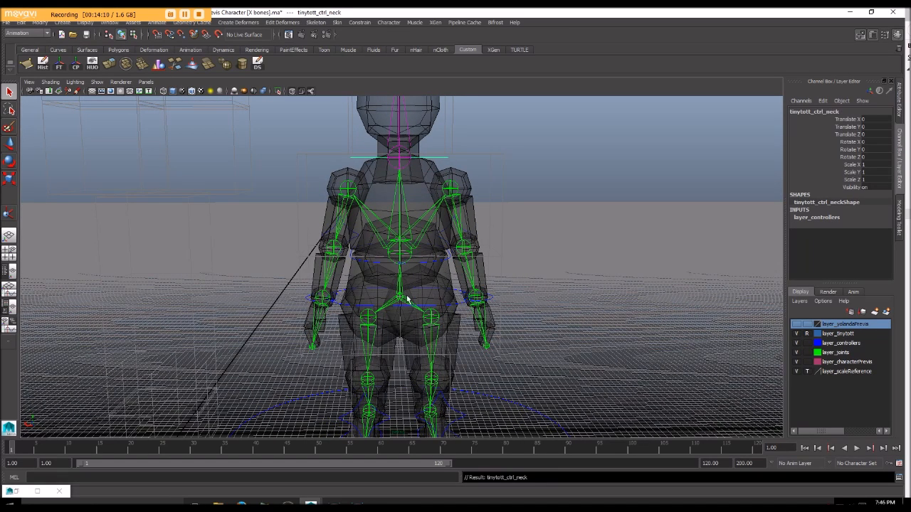
Step: Try moving the squats control to test that the neck control follows, and undo the move
{"action": "left_click", "coordinate": [430, 306]}
{"action": "left_click", "coordinate": [428, 313]}
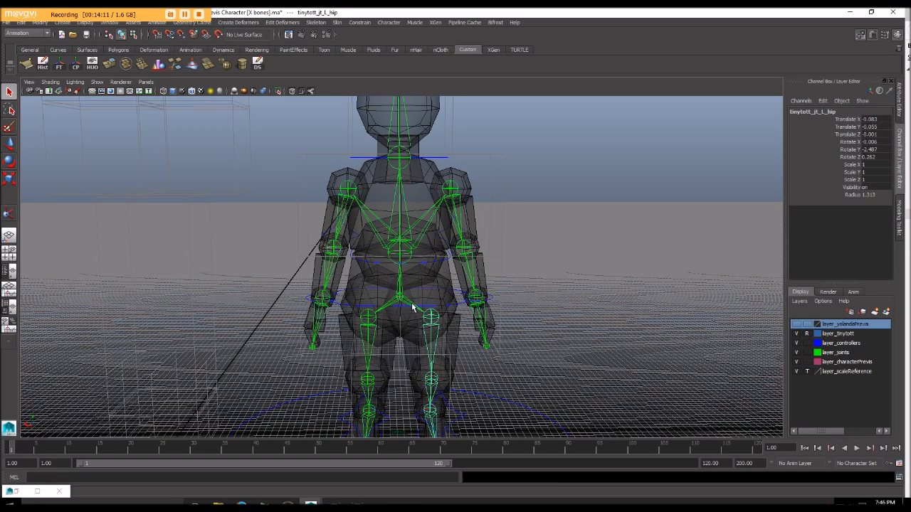
{"action": "left_click", "coordinate": [410, 306]}
{"action": "left_click", "coordinate": [452, 307]}
{"action": "scroll", "coordinate": [452, 307], "scroll_direction": "down", "scroll_amount": 4}
{"action": "left_click_drag", "start_coordinate": [449, 304], "coordinate": [437, 301], "text": "alt"}
{"action": "key", "text": "w"}
{"action": "mouse_move", "coordinate": [393, 240]}
{"action": "left_mouse_down"}
{"action": "mouse_move", "coordinate": [398, 276]}
{"action": "mouse_move", "coordinate": [405, 246]}
{"action": "left_mouse_up"}
{"action": "left_click_drag", "start_coordinate": [406, 247], "coordinate": [396, 266], "text": "alt"}
{"action": "key", "text": "ctrl+z"}
{"action": "key", "text": "ctrl+z"}
Step: Point-constrain the right arm's IK handle to the right wrist control
{"action": "scroll", "coordinate": [402, 249], "scroll_direction": "up", "scroll_amount": 2}
{"action": "scroll", "coordinate": [401, 267], "scroll_direction": "up", "scroll_amount": 2}
{"action": "left_click_drag", "start_coordinate": [334, 251], "coordinate": [349, 226], "text": "alt"}
{"action": "scroll", "coordinate": [367, 180], "scroll_direction": "up", "scroll_amount": 2}
{"action": "middle_click_drag", "start_coordinate": [350, 226], "coordinate": [380, 219], "text": "alt"}
{"action": "left_click_drag", "start_coordinate": [379, 219], "coordinate": [349, 281], "text": "alt"}
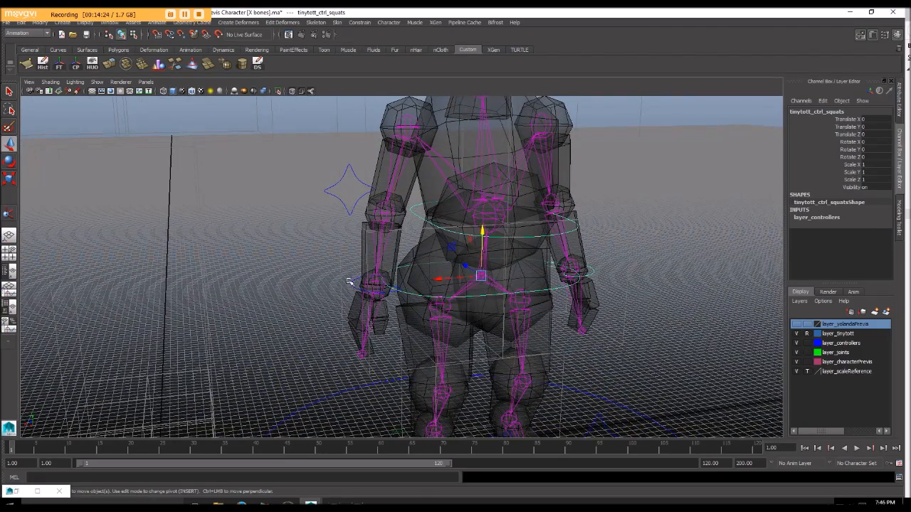
{"action": "left_click", "coordinate": [373, 284]}
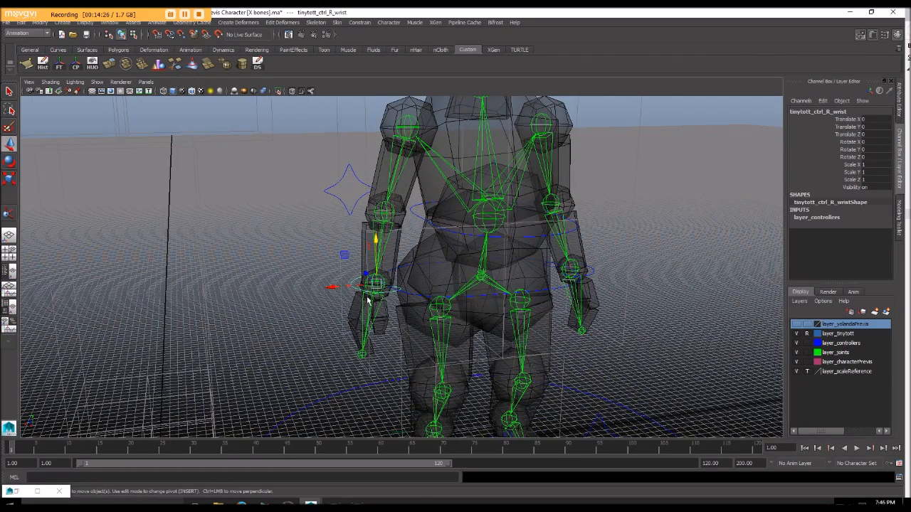
{"action": "key", "text": "q"}
{"action": "scroll", "coordinate": [356, 284], "scroll_direction": "up", "scroll_amount": 4}
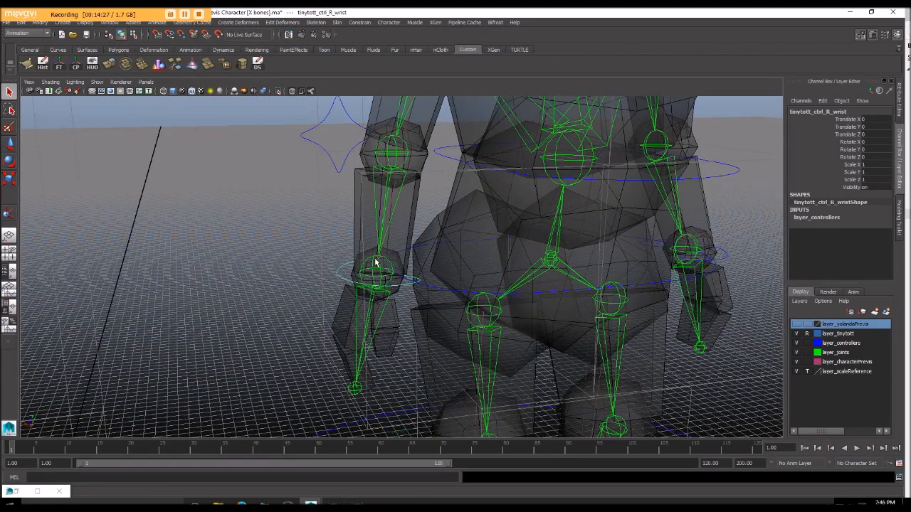
{"action": "left_click", "coordinate": [379, 275]}
{"action": "left_click", "coordinate": [375, 283]}
{"action": "left_click", "coordinate": [377, 272], "text": "shift"}
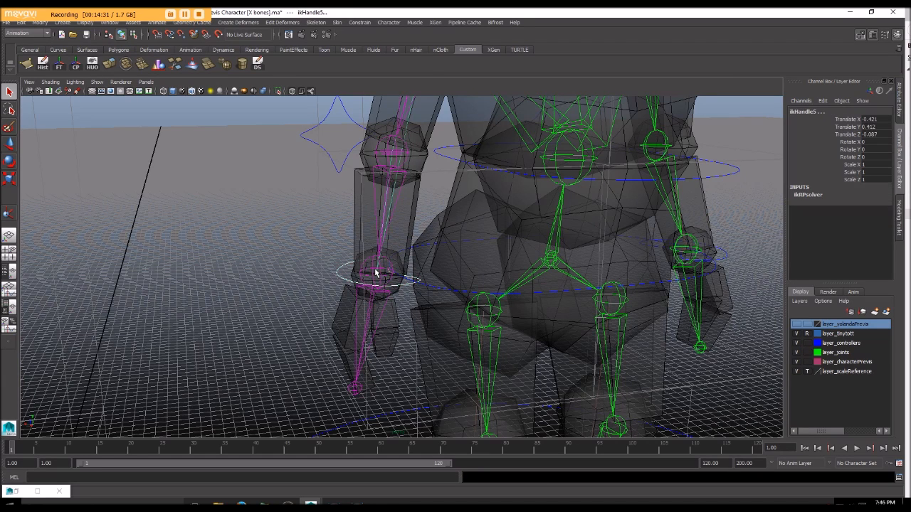
{"action": "left_click", "coordinate": [366, 22]}
{"action": "left_click", "coordinate": [343, 23]}
{"action": "left_click", "coordinate": [357, 23]}
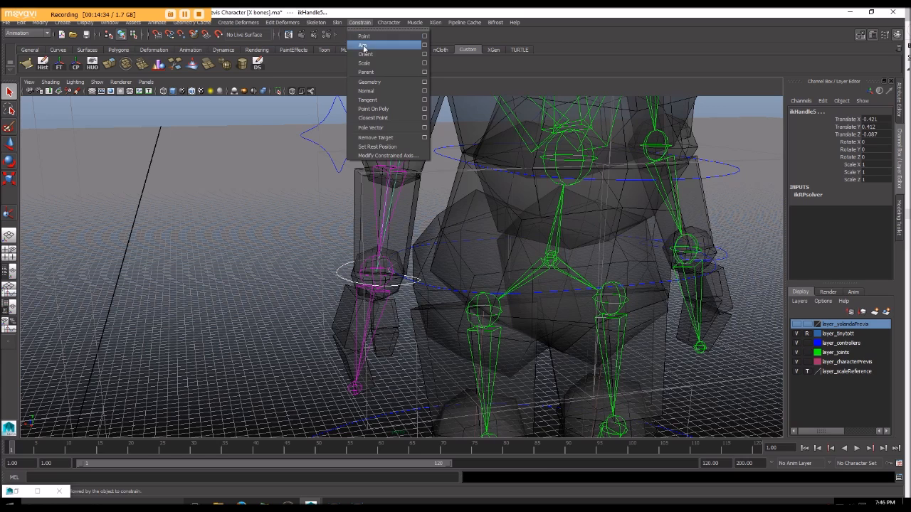
{"action": "left_click", "coordinate": [364, 36]}
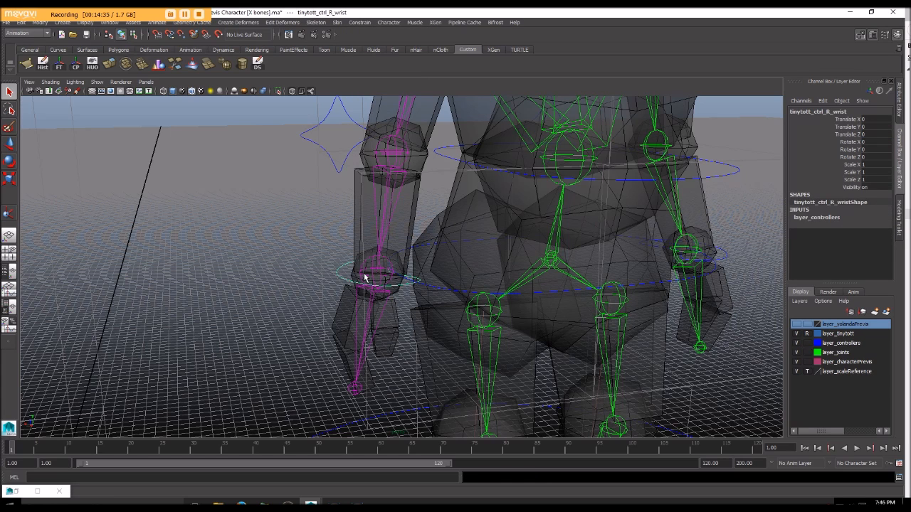
Step: Orient-constrain the right wrist joint to the right wrist control
{"action": "left_click", "coordinate": [363, 279]}
{"action": "left_click", "coordinate": [360, 22]}
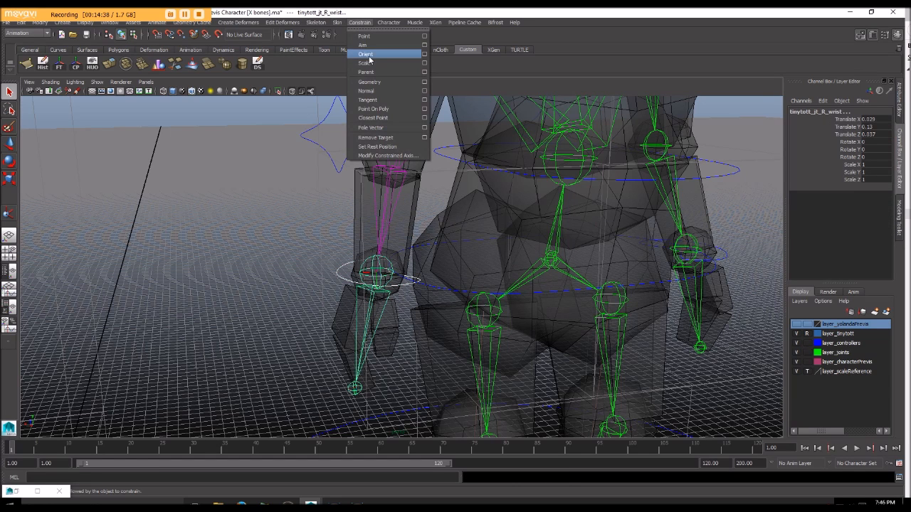
{"action": "left_click", "coordinate": [377, 53]}
Step: Add a pole vector constraint from the right elbow control to the right arm's IK handle
{"action": "left_click", "coordinate": [328, 120]}
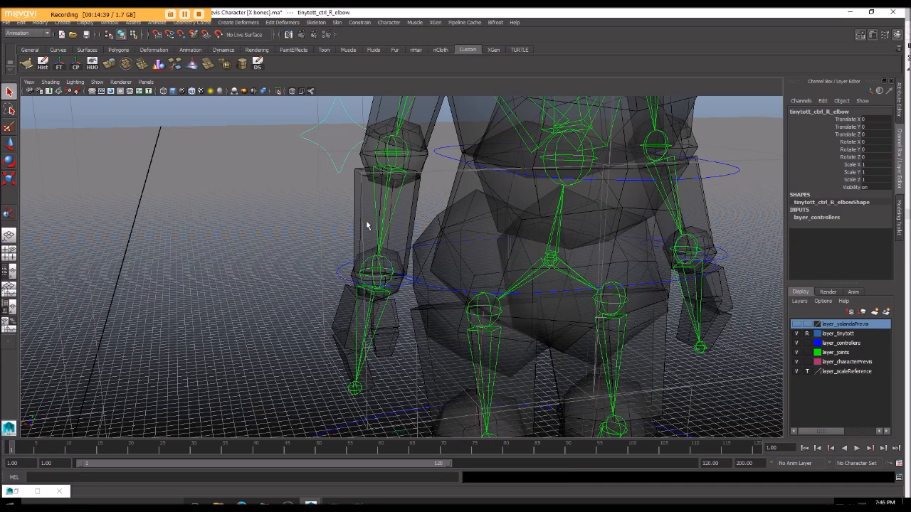
{"action": "left_click", "coordinate": [377, 270]}
{"action": "left_click", "coordinate": [359, 22]}
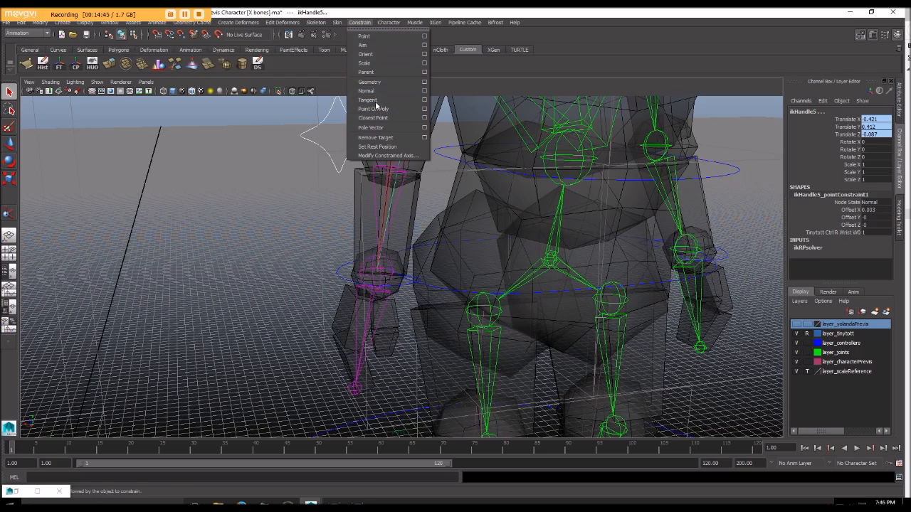
{"action": "left_click", "coordinate": [376, 127]}
Step: Parent the right elbow control to the right wrist control
{"action": "left_click_drag", "start_coordinate": [334, 160], "coordinate": [321, 170], "text": "alt"}
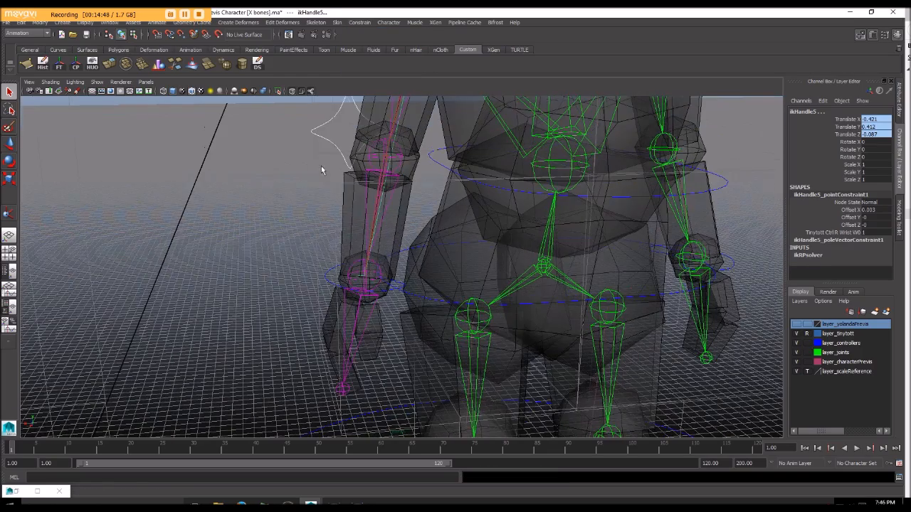
{"action": "left_click", "coordinate": [320, 130]}
{"action": "left_click_drag", "start_coordinate": [320, 130], "coordinate": [293, 157], "text": "alt"}
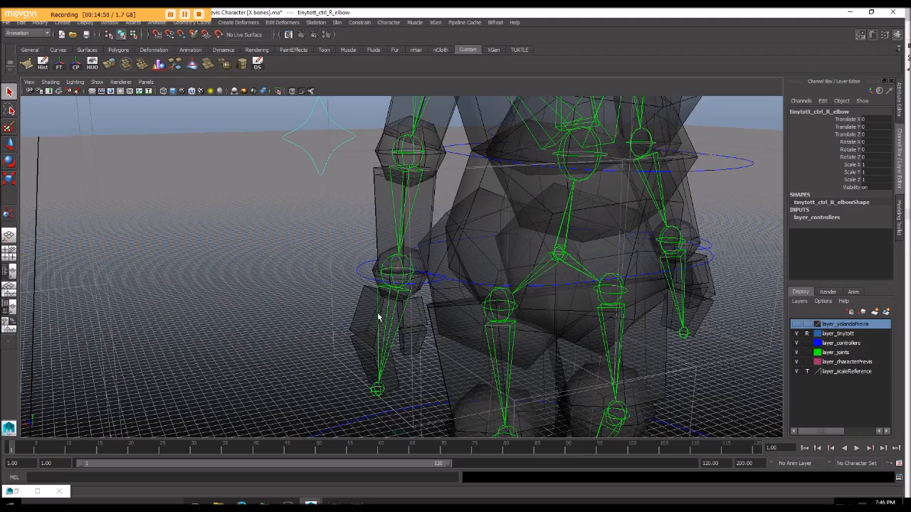
{"action": "left_click", "coordinate": [363, 279]}
{"action": "key", "text": "Up"}
Step: Parent the right wrist control to the waist control
{"action": "left_click", "coordinate": [363, 266]}
{"action": "scroll", "coordinate": [353, 289], "scroll_direction": "down", "scroll_amount": 4}
{"action": "left_click_drag", "start_coordinate": [354, 289], "coordinate": [392, 239], "text": "alt"}
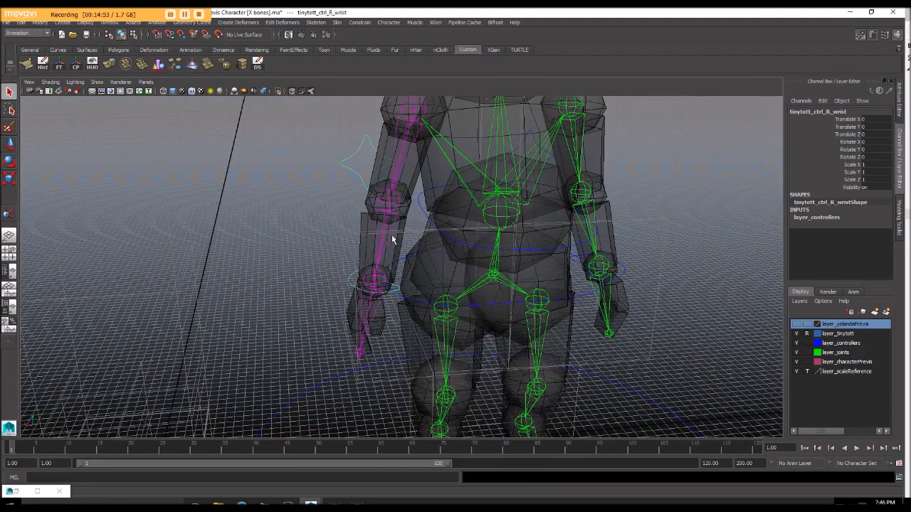
{"action": "left_click", "coordinate": [424, 207]}
{"action": "key", "text": "p"}
Step: Try moving the squats control to test that both arms follow, and undo the move
{"action": "scroll", "coordinate": [476, 274], "scroll_direction": "down", "scroll_amount": 3}
{"action": "left_click_drag", "start_coordinate": [477, 275], "coordinate": [455, 295], "text": "alt"}
{"action": "left_click", "coordinate": [418, 263]}
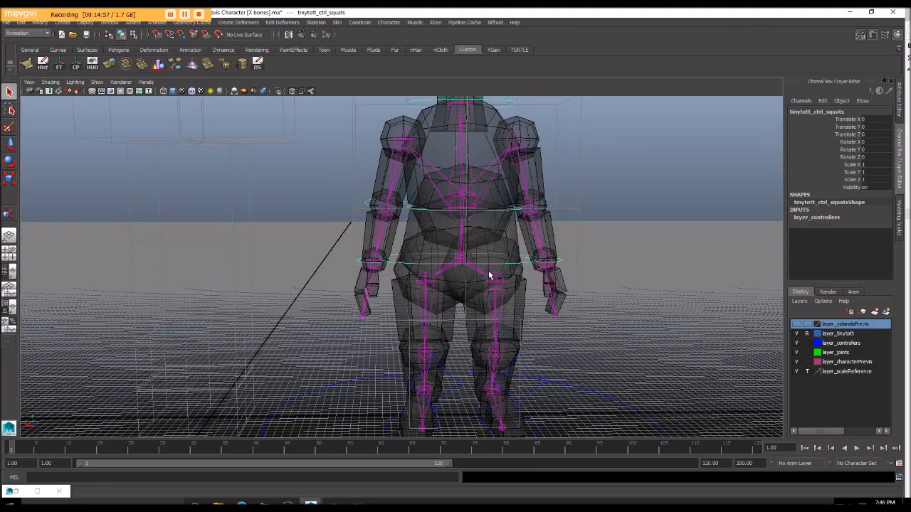
{"action": "scroll", "coordinate": [489, 274], "scroll_direction": "down", "scroll_amount": 4}
{"action": "key", "text": "w"}
{"action": "left_click_drag", "start_coordinate": [434, 221], "coordinate": [456, 228]}
{"action": "key", "text": "ctrl+z"}
Step: Point-constrain the right leg's IK handle to the right foot control
{"action": "scroll", "coordinate": [464, 237], "scroll_direction": "up", "scroll_amount": 4}
{"action": "middle_click_drag", "start_coordinate": [464, 237], "coordinate": [451, 197], "text": "alt"}
{"action": "scroll", "coordinate": [449, 195], "scroll_direction": "up", "scroll_amount": 3}
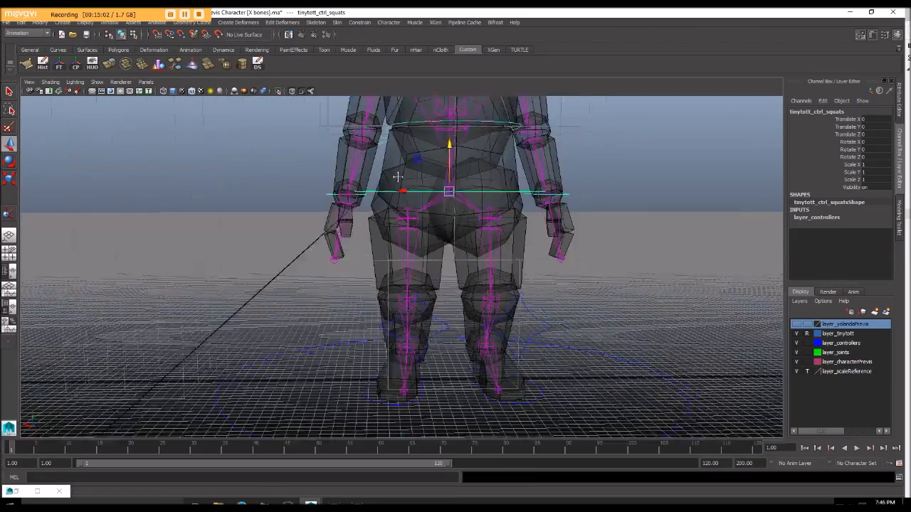
{"action": "left_click_drag", "start_coordinate": [398, 177], "coordinate": [412, 181], "text": "alt"}
{"action": "middle_click_drag", "start_coordinate": [412, 182], "coordinate": [380, 153], "text": "alt"}
{"action": "left_click_drag", "start_coordinate": [385, 166], "coordinate": [409, 180], "text": "alt"}
{"action": "middle_click_drag", "start_coordinate": [399, 221], "coordinate": [392, 194], "text": "alt"}
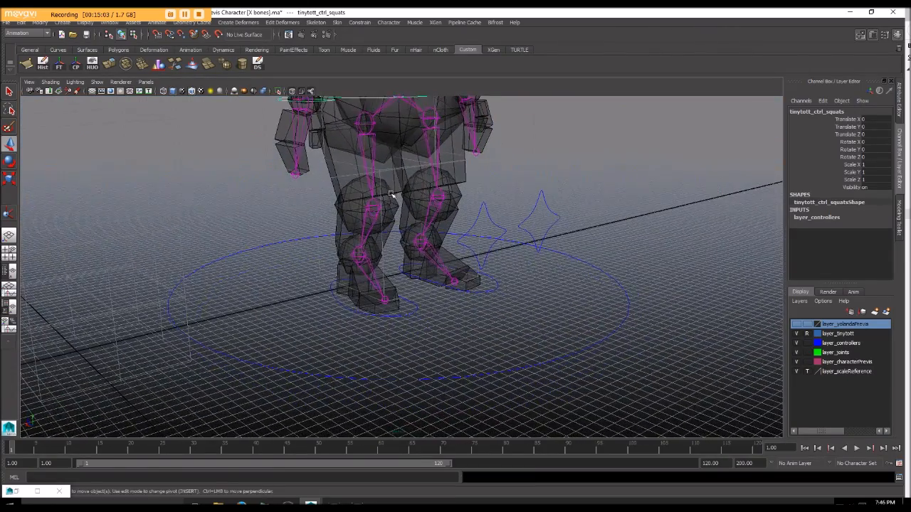
{"action": "left_click", "coordinate": [354, 308]}
{"action": "left_click_drag", "start_coordinate": [353, 308], "coordinate": [350, 316], "text": "alt"}
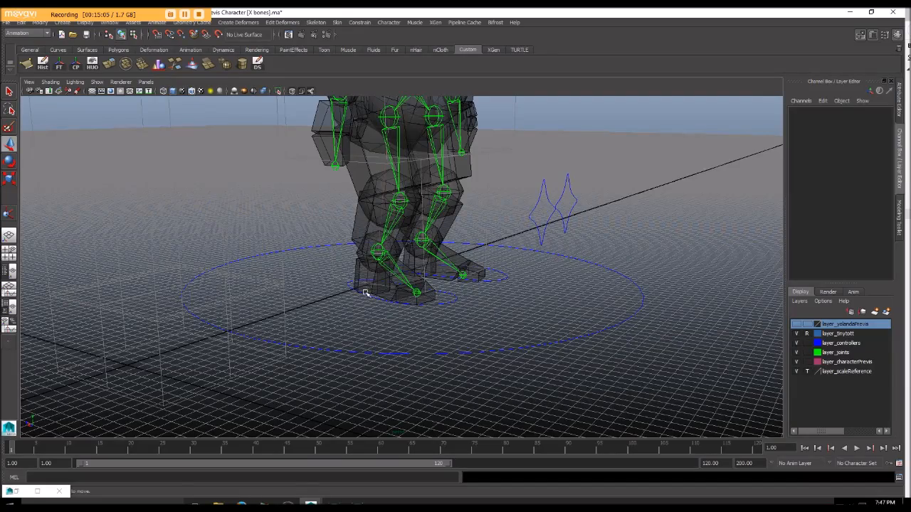
{"action": "left_click", "coordinate": [365, 292]}
{"action": "scroll", "coordinate": [360, 299], "scroll_direction": "up", "scroll_amount": 5}
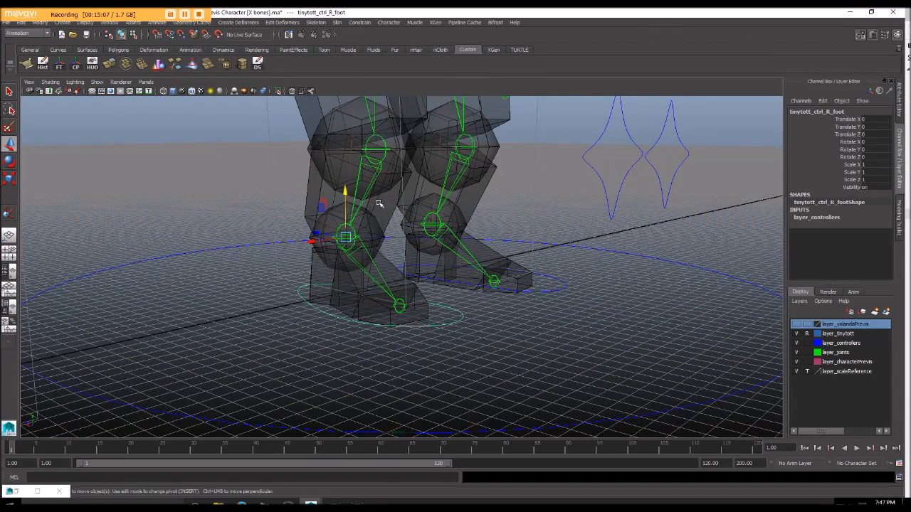
{"action": "key", "text": "q"}
{"action": "left_click", "coordinate": [345, 240]}
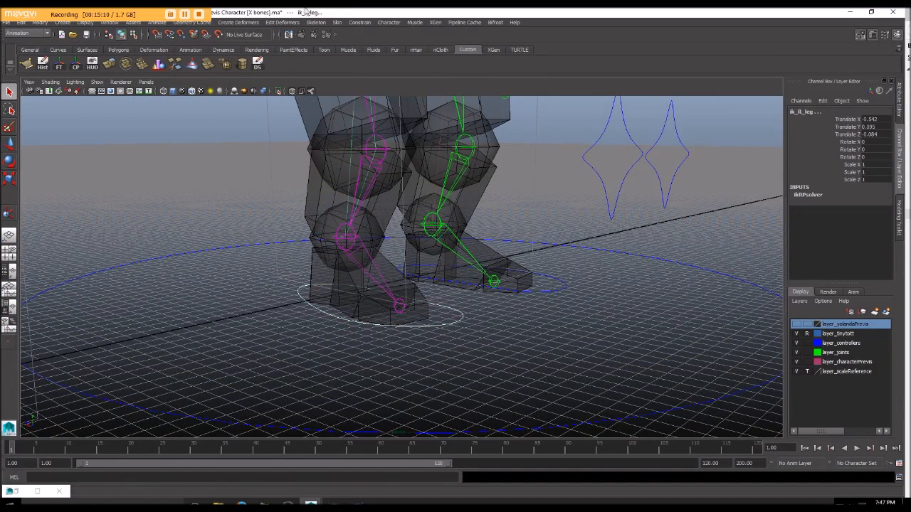
{"action": "left_click", "coordinate": [357, 23]}
{"action": "left_click", "coordinate": [371, 40]}
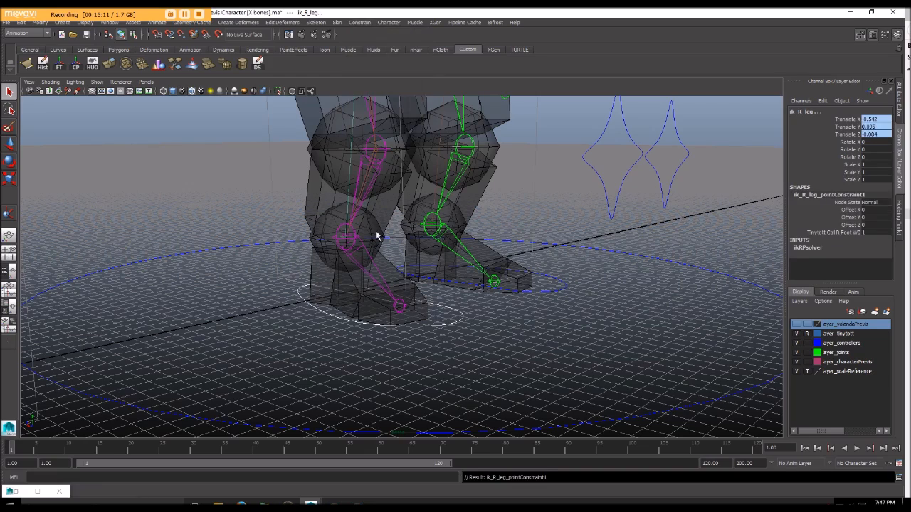
Step: Orient-constrain the right ankle joint to the right foot control
{"action": "left_click", "coordinate": [322, 300]}
{"action": "left_click", "coordinate": [354, 235]}
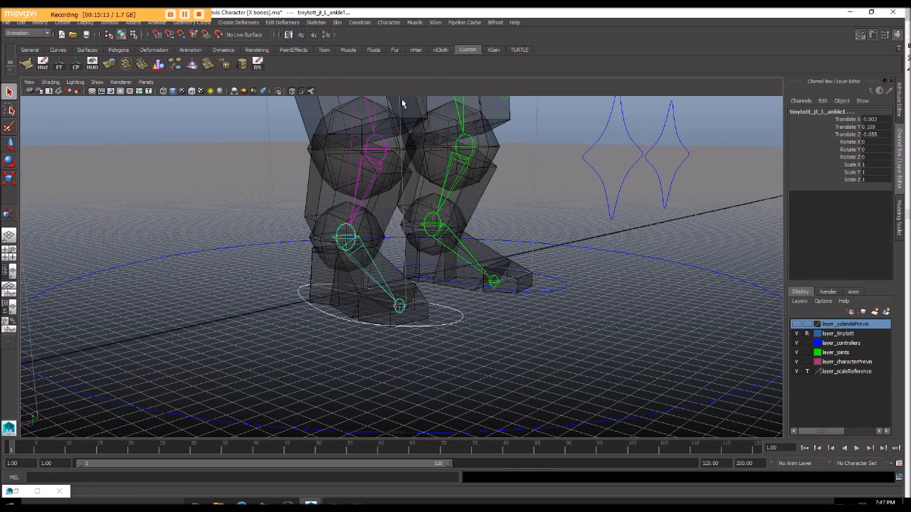
{"action": "left_click", "coordinate": [364, 25]}
{"action": "left_click", "coordinate": [366, 55]}
Step: Pole-vector-constrain the right leg's IK handle to the right knee control
{"action": "scroll", "coordinate": [356, 252], "scroll_direction": "down", "scroll_amount": 5}
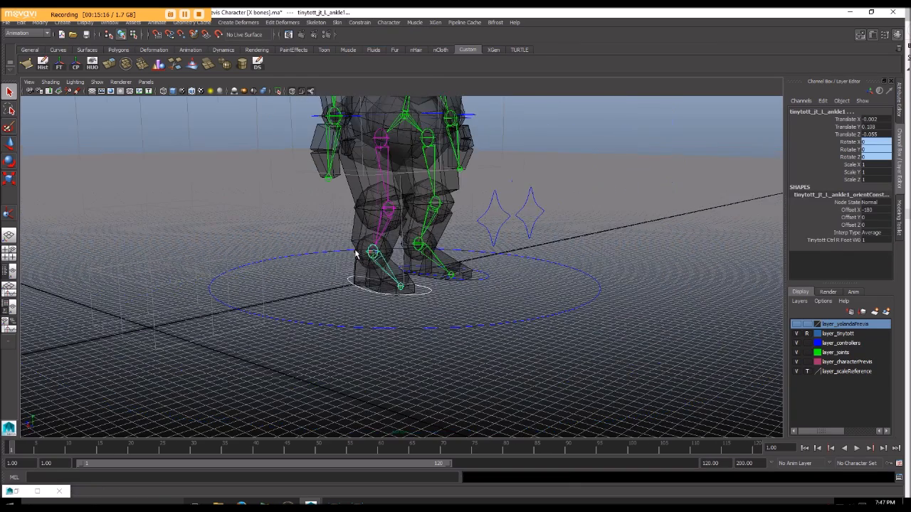
{"action": "left_click_drag", "start_coordinate": [355, 252], "coordinate": [394, 315], "text": "alt"}
{"action": "left_click", "coordinate": [424, 348]}
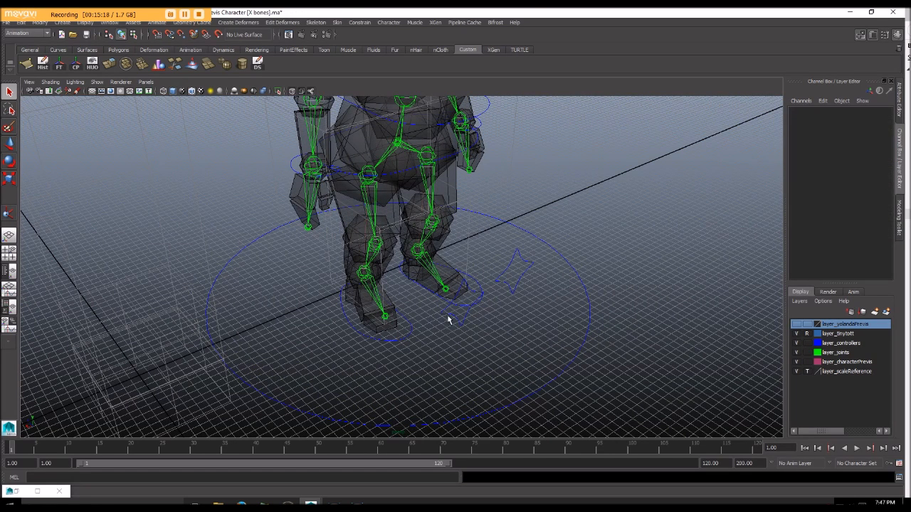
{"action": "left_click", "coordinate": [449, 318]}
{"action": "left_click", "coordinate": [363, 274]}
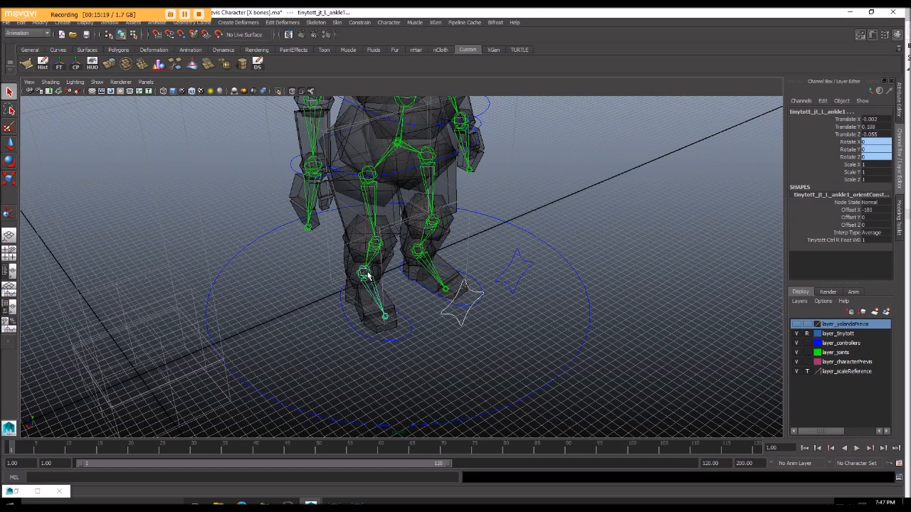
{"action": "left_click", "coordinate": [364, 275]}
{"action": "left_click", "coordinate": [371, 220]}
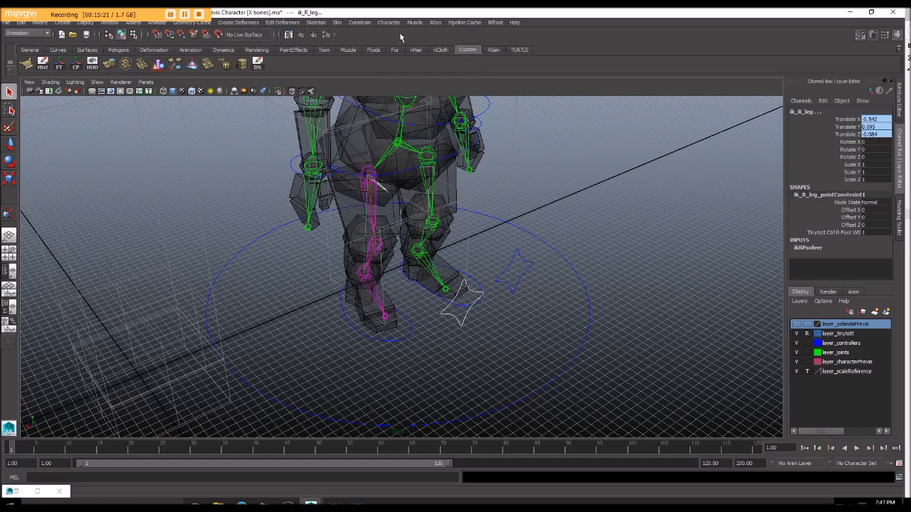
{"action": "left_click", "coordinate": [360, 22]}
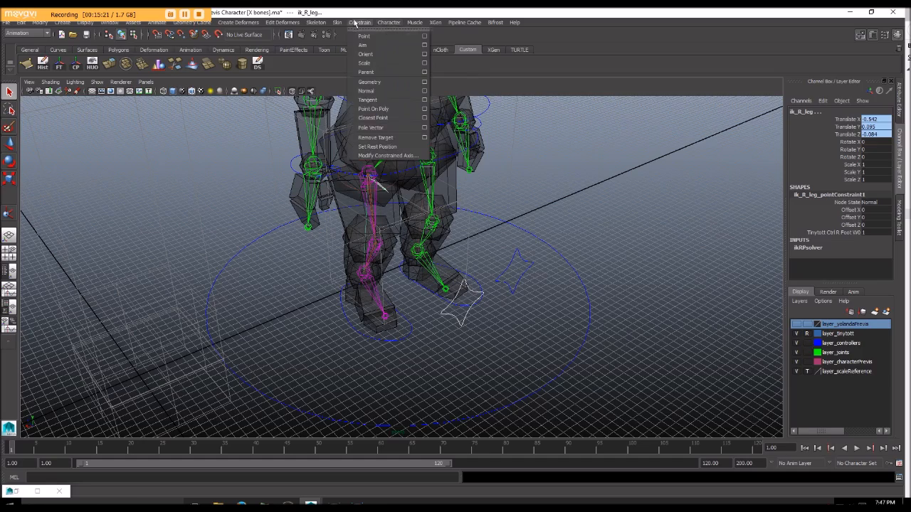
{"action": "left_click", "coordinate": [378, 127]}
Step: Try moving the squats control vertically to test that the legs bend, and undo the move
{"action": "left_click_drag", "start_coordinate": [476, 217], "coordinate": [427, 198], "text": "alt"}
{"action": "left_click", "coordinate": [385, 136]}
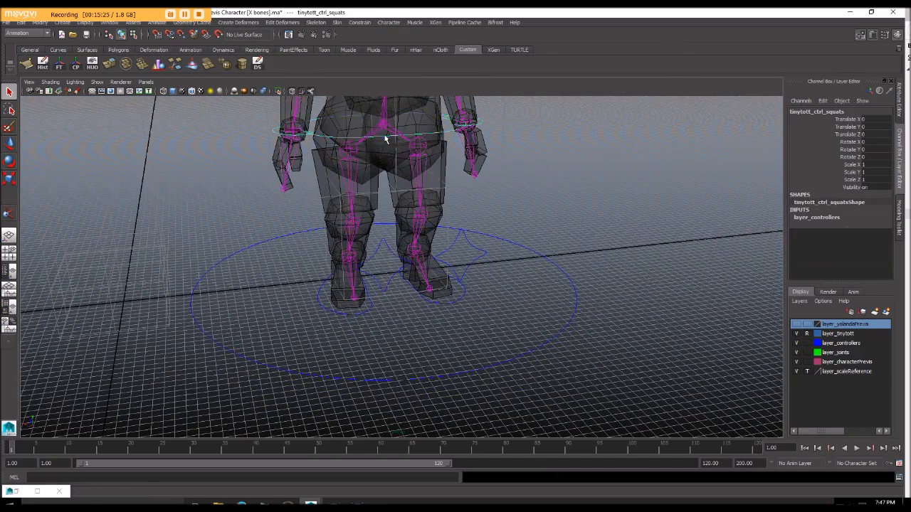
{"action": "key", "text": "w"}
{"action": "scroll", "coordinate": [385, 136], "scroll_direction": "down", "scroll_amount": 5}
{"action": "mouse_move", "coordinate": [390, 156]}
{"action": "left_mouse_down"}
{"action": "mouse_move", "coordinate": [392, 176]}
{"action": "mouse_move", "coordinate": [392, 164]}
{"action": "left_mouse_up"}
{"action": "key", "text": "ctrl+z"}
Step: Try moving further controls to test how the rig follows them, undoing each move
{"action": "left_click_drag", "start_coordinate": [396, 197], "coordinate": [409, 304], "text": "alt"}
{"action": "scroll", "coordinate": [357, 177], "scroll_direction": "up", "scroll_amount": 3}
{"action": "scroll", "coordinate": [309, 185], "scroll_direction": "up", "scroll_amount": 4}
{"action": "left_click", "coordinate": [274, 218]}
{"action": "left_click", "coordinate": [269, 218]}
{"action": "scroll", "coordinate": [377, 289], "scroll_direction": "down", "scroll_amount": 4}
{"action": "left_click", "coordinate": [391, 286]}
{"action": "mouse_move", "coordinate": [401, 212]}
{"action": "left_mouse_down"}
{"action": "mouse_move", "coordinate": [402, 188]}
{"action": "mouse_move", "coordinate": [402, 199]}
{"action": "left_mouse_up"}
{"action": "key", "text": "ctrl+z"}
{"action": "left_click_drag", "start_coordinate": [407, 311], "coordinate": [437, 304], "text": "alt"}
{"action": "left_click", "coordinate": [437, 307]}
{"action": "right_click_drag", "start_coordinate": [533, 384], "coordinate": [493, 374], "text": "alt"}
{"action": "left_click_drag", "start_coordinate": [493, 373], "coordinate": [399, 271], "text": "alt"}
{"action": "key", "text": "ctrl+z"}
Step: Parent the knee controls to their matching foot controls
{"action": "right_click_drag", "start_coordinate": [396, 264], "coordinate": [459, 281], "text": "alt"}
{"action": "left_click_drag", "start_coordinate": [459, 281], "coordinate": [407, 304], "text": "alt"}
{"action": "left_click", "coordinate": [386, 289]}
{"action": "left_click", "coordinate": [415, 305]}
{"action": "left_click_drag", "start_coordinate": [361, 299], "coordinate": [363, 264], "text": "alt"}
{"action": "left_click", "coordinate": [378, 256]}
{"action": "left_click", "coordinate": [378, 256]}
{"action": "left_click", "coordinate": [382, 291]}
{"action": "key", "text": "p"}
Step: Try raising both foot controls together to test the legs, and undo the move
{"action": "left_click", "coordinate": [395, 290]}
{"action": "left_click", "coordinate": [397, 293]}
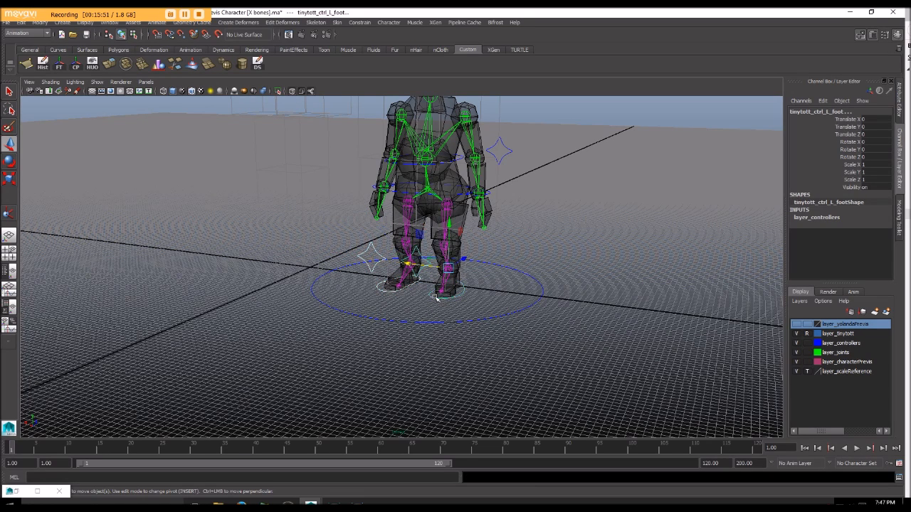
{"action": "left_click_drag", "start_coordinate": [450, 226], "coordinate": [451, 186]}
{"action": "key", "text": "ctrl+z"}
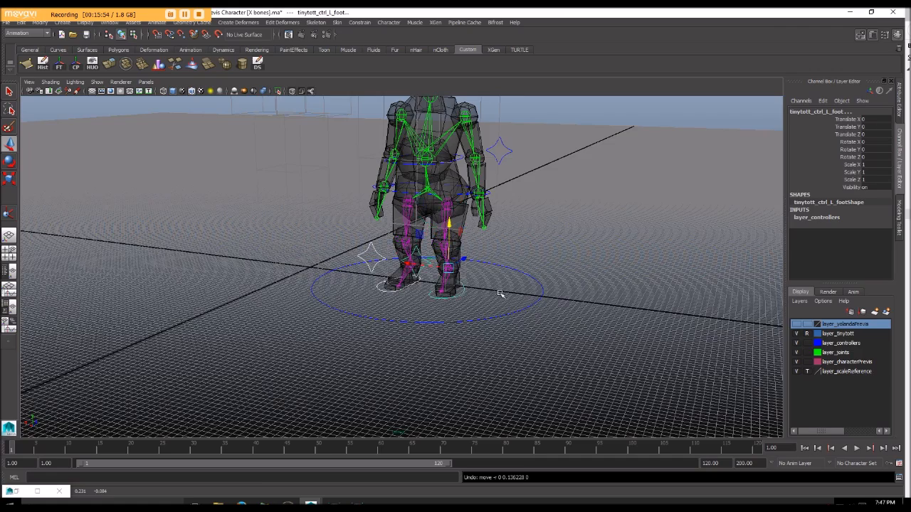
Step: Parent the left and right foot controls to the master control around the feet
{"action": "left_click_drag", "start_coordinate": [503, 294], "coordinate": [491, 299], "text": "alt"}
{"action": "left_click", "coordinate": [465, 292]}
{"action": "left_click", "coordinate": [491, 309]}
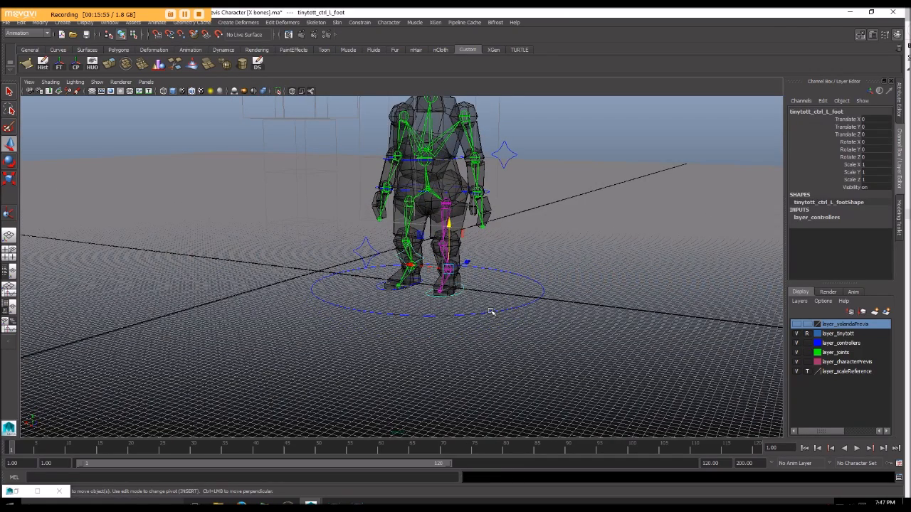
{"action": "key", "text": "p"}
{"action": "left_click", "coordinate": [381, 290]}
{"action": "left_click", "coordinate": [368, 313], "text": "shift"}
{"action": "key", "text": "p"}
Step: Try raising the master control to test that both feet follow, and undo the move
{"action": "left_click", "coordinate": [395, 315]}
{"action": "left_click", "coordinate": [392, 313]}
{"action": "left_click_drag", "start_coordinate": [425, 243], "coordinate": [425, 219]}
{"action": "key", "text": "ctrl+z"}
Step: Parent the squats control to the master control
{"action": "left_click_drag", "start_coordinate": [428, 174], "coordinate": [399, 256], "text": "alt"}
{"action": "left_click", "coordinate": [368, 229]}
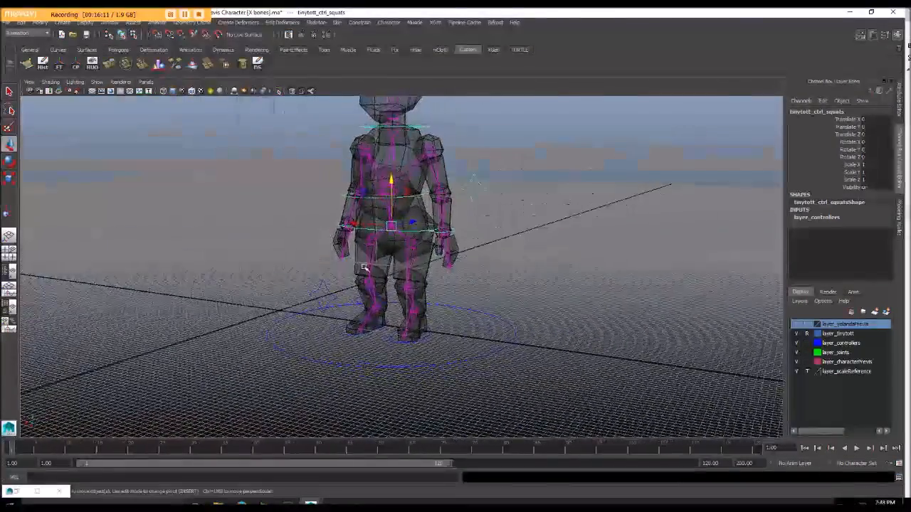
{"action": "left_click", "coordinate": [499, 351]}
{"action": "key", "text": "Down"}
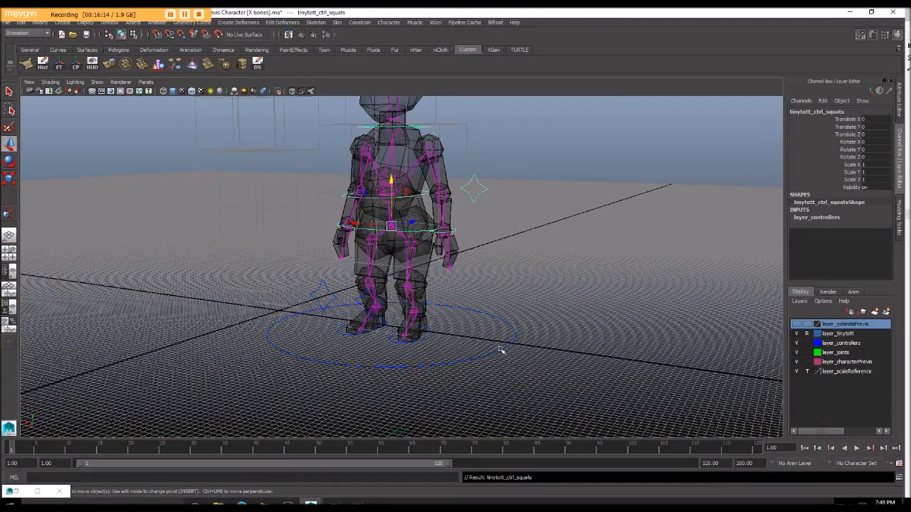
{"action": "left_click", "coordinate": [453, 362]}
Step: Try moving the master control sideways to test that the whole rig follows, and undo the move
{"action": "scroll", "coordinate": [510, 413], "scroll_direction": "down", "scroll_amount": 5}
{"action": "left_click_drag", "start_coordinate": [510, 412], "coordinate": [495, 373], "text": "alt"}
{"action": "left_click_drag", "start_coordinate": [360, 287], "coordinate": [434, 294]}
{"action": "key", "text": "ctrl+z"}
Step: Take the layer_tinytott display layer out of reference mode so its meshes can be selected
{"action": "scroll", "coordinate": [482, 319], "scroll_direction": "up", "scroll_amount": 4}
{"action": "left_click_drag", "start_coordinate": [352, 305], "coordinate": [472, 286], "text": "alt"}
{"action": "scroll", "coordinate": [472, 285], "scroll_direction": "up", "scroll_amount": 4}
{"action": "left_click_drag", "start_coordinate": [405, 173], "coordinate": [410, 167], "text": "alt"}
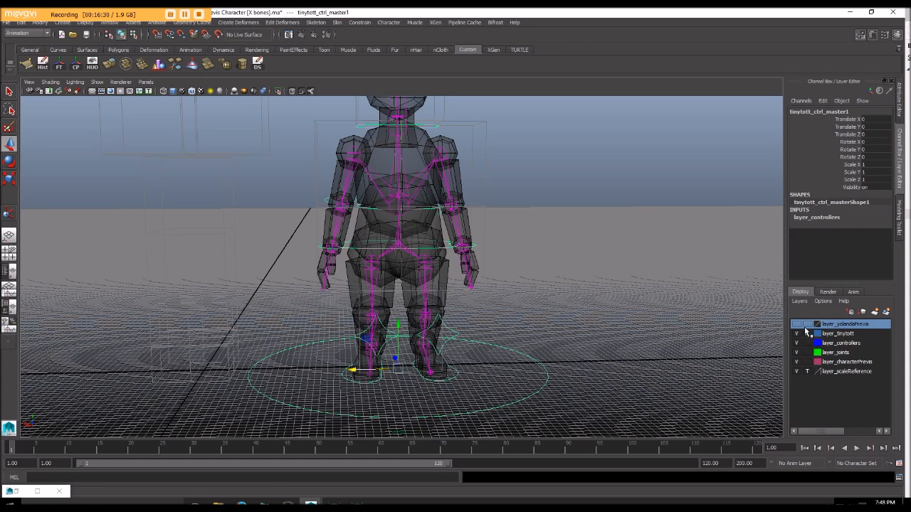
{"action": "left_click", "coordinate": [807, 334]}
{"action": "left_click", "coordinate": [485, 328]}
Step: Parent the left foot and ankle meshes to the left ankle joint
{"action": "left_click_drag", "start_coordinate": [470, 280], "coordinate": [410, 271], "text": "alt"}
{"action": "middle_click_drag", "start_coordinate": [410, 271], "coordinate": [496, 289], "text": "alt"}
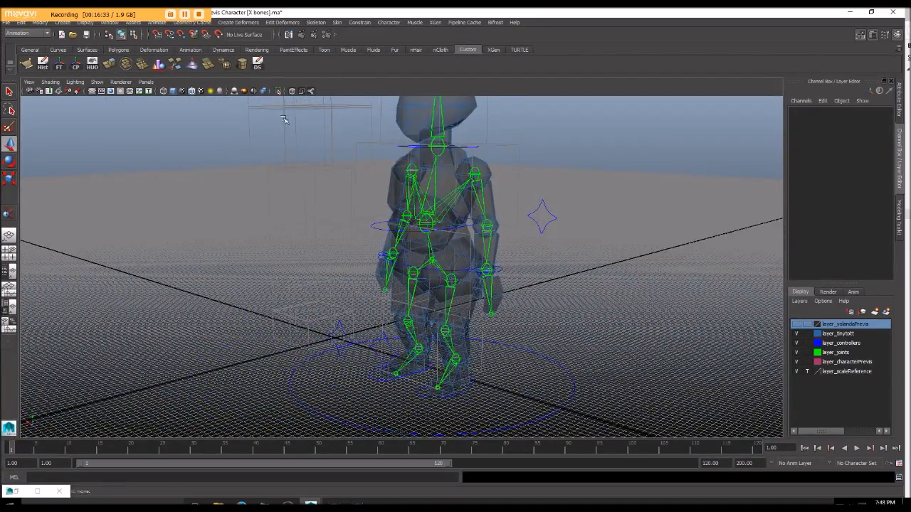
{"action": "left_click_drag", "start_coordinate": [284, 119], "coordinate": [417, 173], "text": "alt"}
{"action": "right_click_drag", "start_coordinate": [349, 160], "coordinate": [401, 173], "text": "alt"}
{"action": "middle_click_drag", "start_coordinate": [427, 203], "coordinate": [374, 166], "text": "alt"}
{"action": "left_click_drag", "start_coordinate": [409, 242], "coordinate": [419, 192], "text": "alt"}
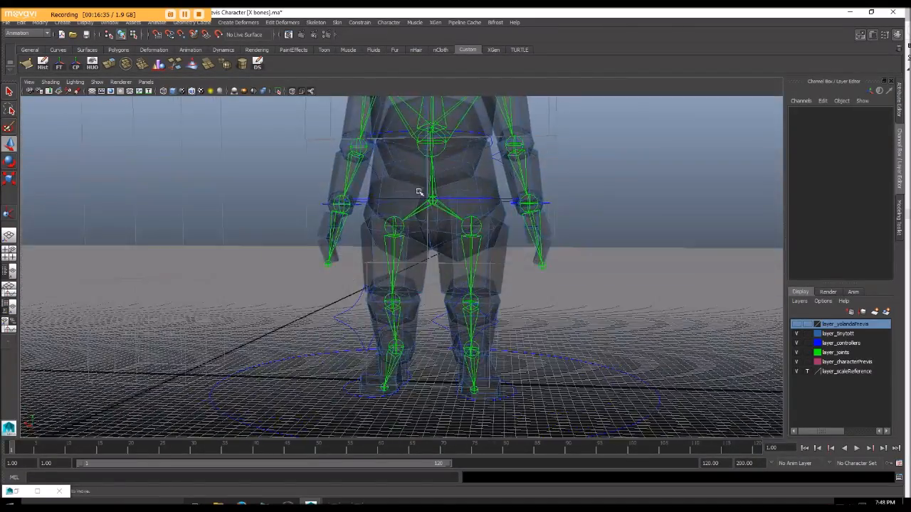
{"action": "middle_click_drag", "start_coordinate": [431, 205], "coordinate": [372, 148], "text": "alt"}
{"action": "left_click_drag", "start_coordinate": [452, 274], "coordinate": [449, 301], "text": "alt"}
{"action": "left_click", "coordinate": [427, 283]}
{"action": "scroll", "coordinate": [475, 292], "scroll_direction": "up", "scroll_amount": 4}
{"action": "left_click", "coordinate": [445, 267]}
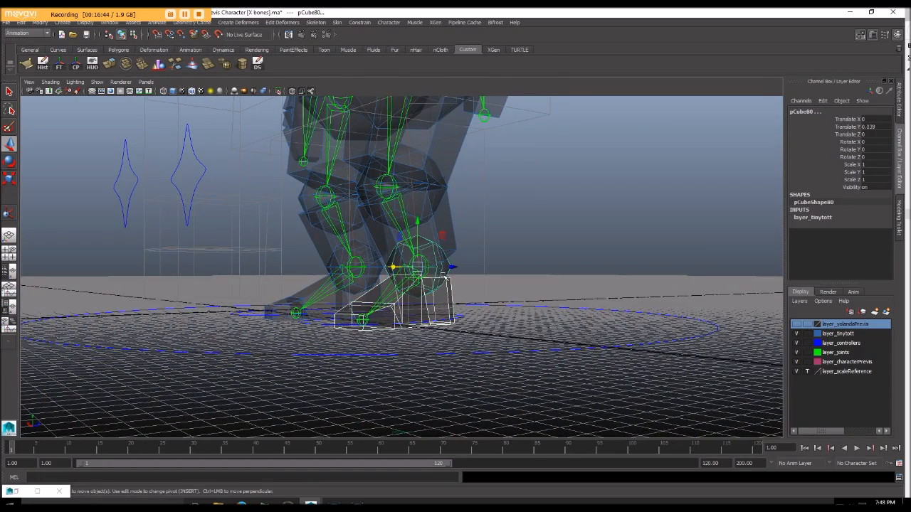
{"action": "key", "text": "q"}
{"action": "left_click", "coordinate": [422, 262]}
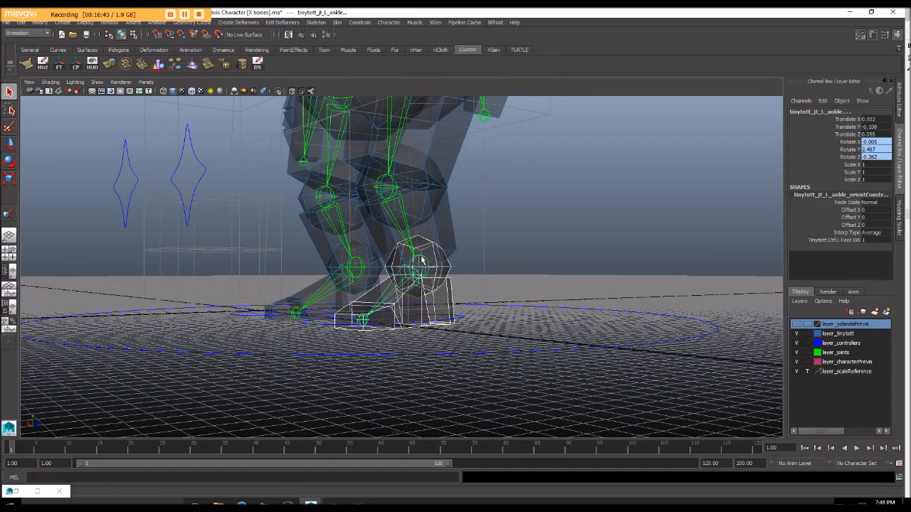
Step: Parent the left shin and knee meshes to the left knee joint
{"action": "left_click", "coordinate": [430, 262]}
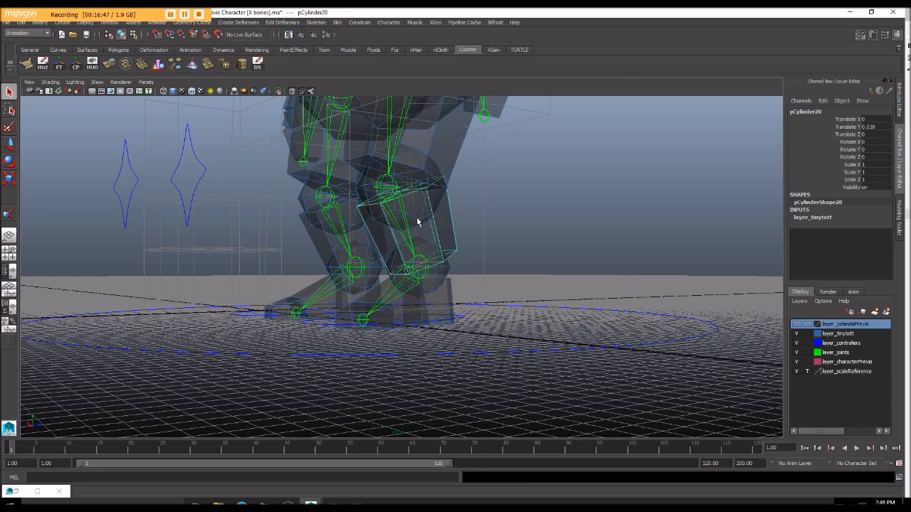
{"action": "key", "text": "f"}
{"action": "left_click_drag", "start_coordinate": [469, 254], "coordinate": [493, 252], "text": "alt"}
{"action": "left_click", "coordinate": [407, 218]}
{"action": "left_click_drag", "start_coordinate": [409, 220], "coordinate": [417, 229], "text": "alt"}
{"action": "left_click", "coordinate": [427, 215]}
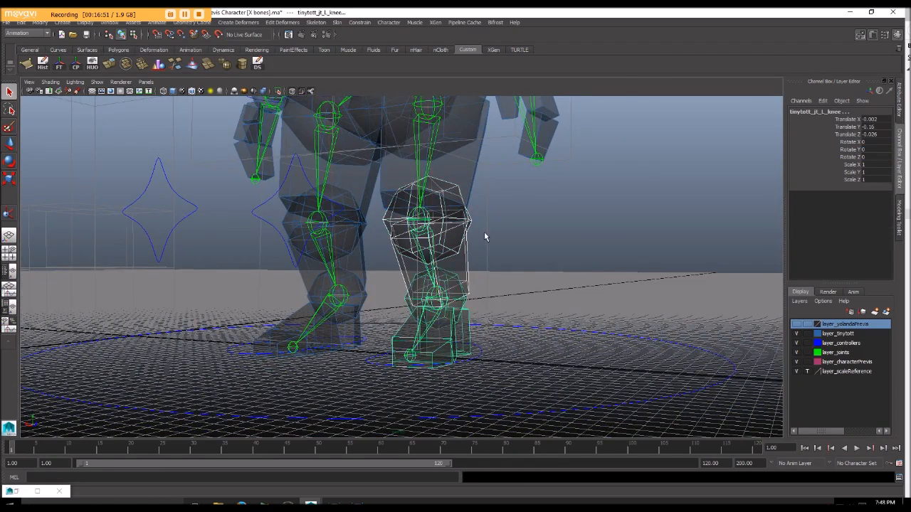
{"action": "left_click", "coordinate": [472, 227]}
{"action": "scroll", "coordinate": [481, 212], "scroll_direction": "down", "scroll_amount": 3}
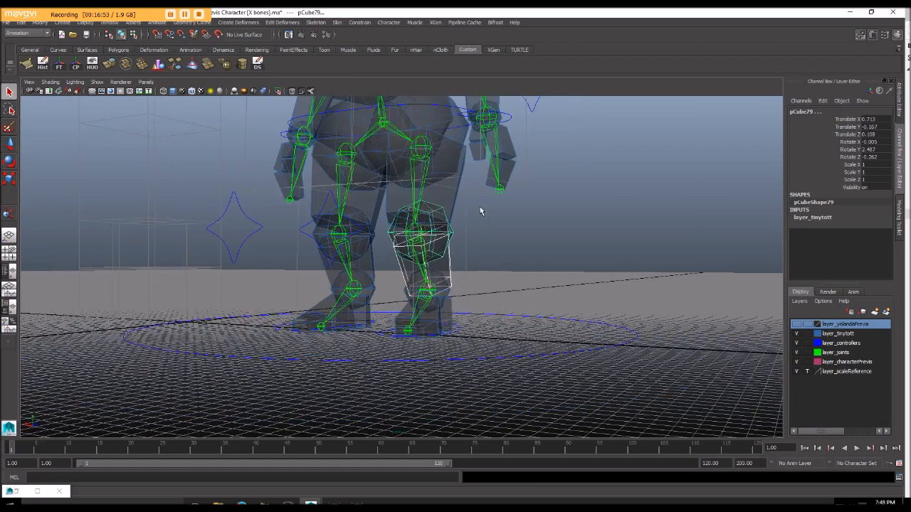
Step: Parent the left thigh and hip meshes to the left hip joint
{"action": "middle_click_drag", "start_coordinate": [482, 211], "coordinate": [471, 292], "text": "alt"}
{"action": "left_click", "coordinate": [417, 271]}
{"action": "left_click_drag", "start_coordinate": [418, 264], "coordinate": [424, 243], "text": "alt"}
{"action": "left_click", "coordinate": [444, 226], "text": "shift"}
{"action": "left_click", "coordinate": [423, 244]}
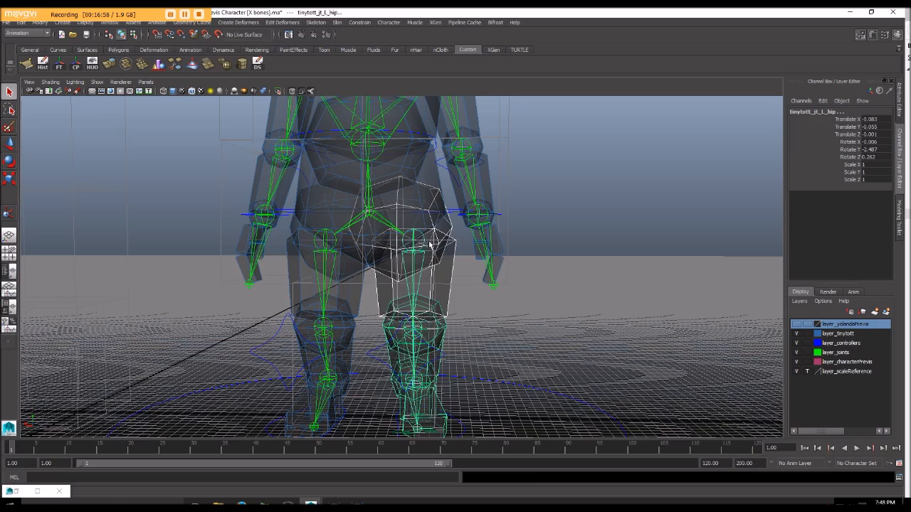
{"action": "key", "text": "p"}
Step: Try moving the left foot control to test that the attached leg meshes follow, and undo the move
{"action": "scroll", "coordinate": [429, 252], "scroll_direction": "down", "scroll_amount": 4}
{"action": "left_click_drag", "start_coordinate": [429, 252], "coordinate": [439, 380], "text": "alt"}
{"action": "left_click", "coordinate": [449, 327]}
{"action": "key", "text": "w"}
{"action": "left_click_drag", "start_coordinate": [456, 334], "coordinate": [409, 253], "text": "alt"}
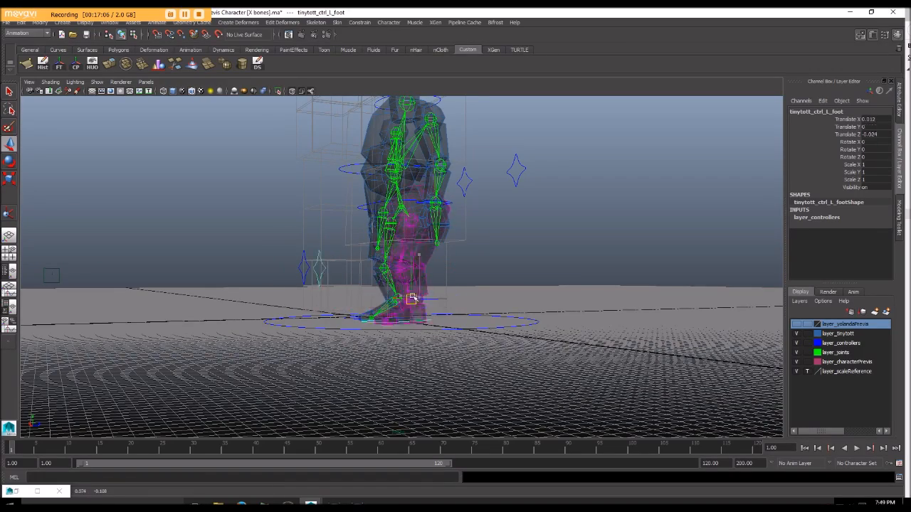
{"action": "key", "text": "ctrl+z"}
{"action": "left_click_drag", "start_coordinate": [402, 299], "coordinate": [444, 301], "text": "alt"}
{"action": "middle_click_drag", "start_coordinate": [442, 270], "coordinate": [439, 325], "text": "alt"}
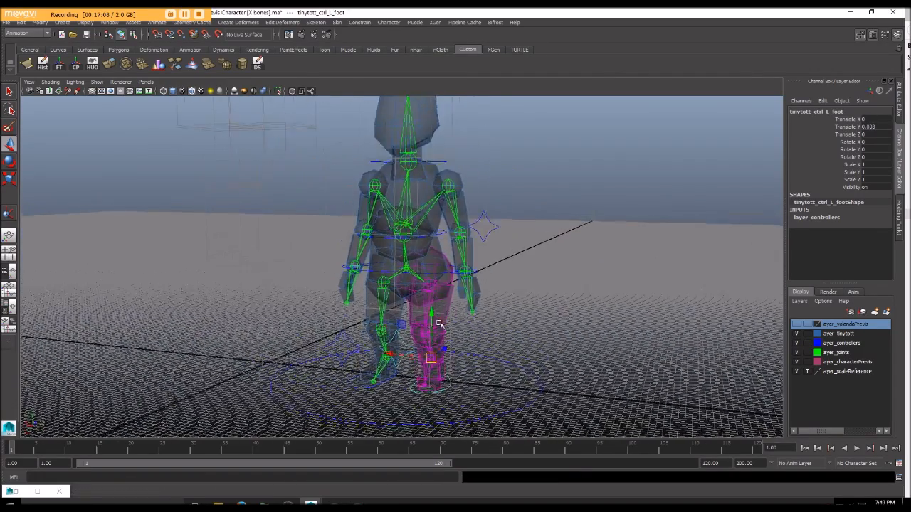
Step: Parent the pelvis mesh to the pelvis joint
{"action": "scroll", "coordinate": [453, 340], "scroll_direction": "up", "scroll_amount": 4}
{"action": "left_click_drag", "start_coordinate": [453, 339], "coordinate": [420, 313], "text": "alt"}
{"action": "left_click", "coordinate": [375, 300]}
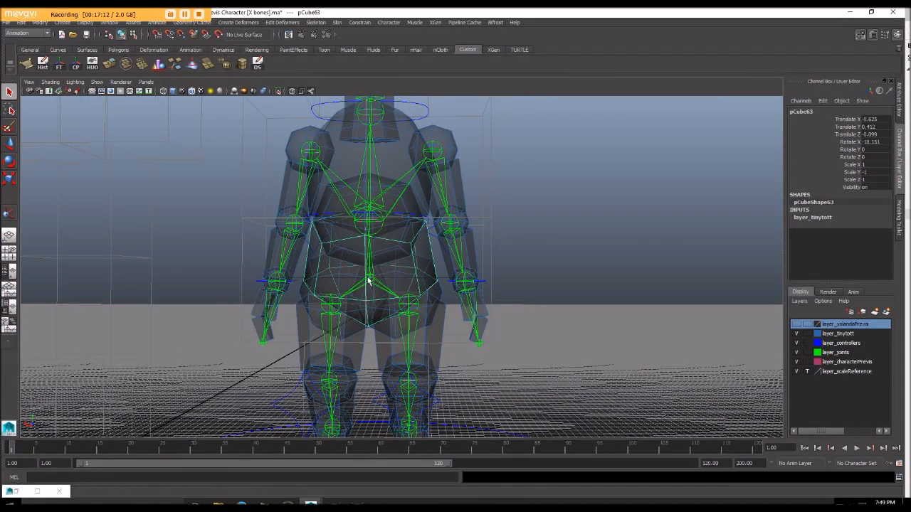
{"action": "left_click", "coordinate": [376, 289]}
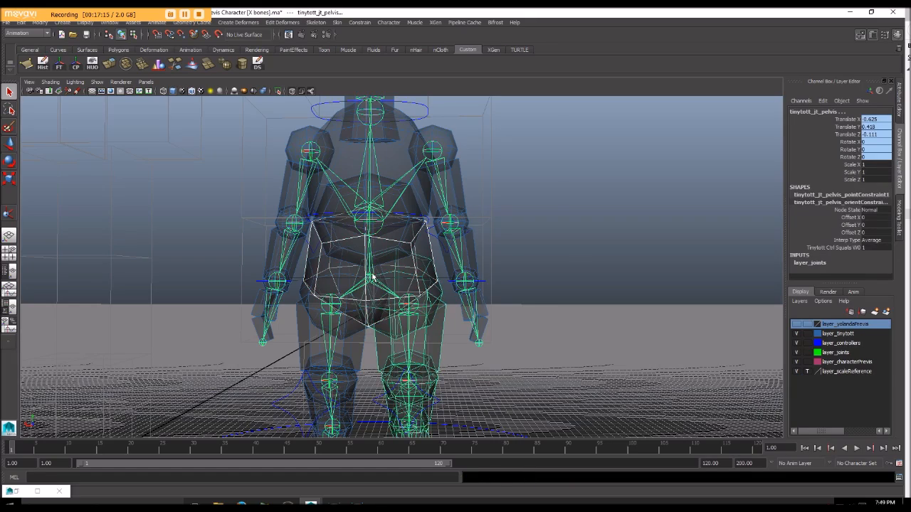
{"action": "left_click", "coordinate": [372, 278]}
{"action": "mouse_move", "coordinate": [377, 264]}
{"action": "left_mouse_down", "text": "alt"}
{"action": "mouse_move", "coordinate": [356, 262]}
{"action": "mouse_move", "coordinate": [370, 302]}
{"action": "mouse_move", "coordinate": [352, 291]}
{"action": "mouse_move", "coordinate": [395, 299]}
{"action": "mouse_move", "coordinate": [376, 273]}
{"action": "left_mouse_up", "text": "alt"}
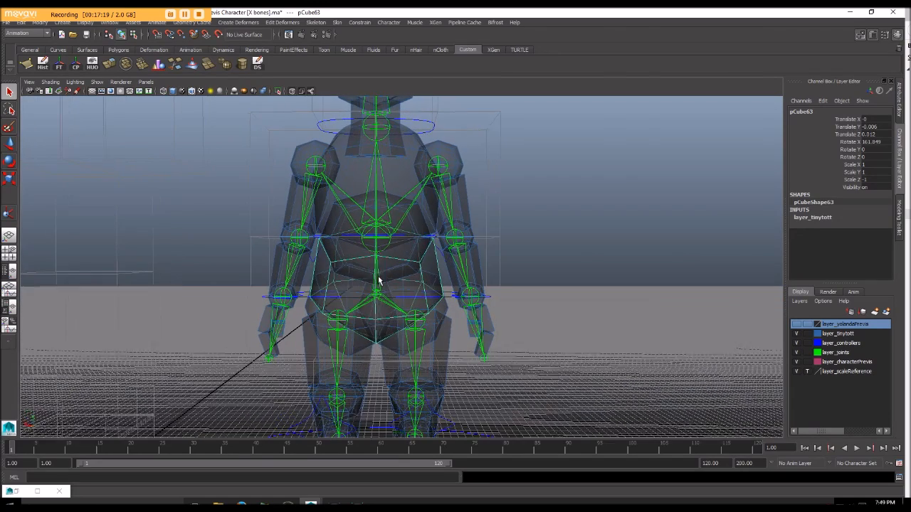
Step: Parent the belly mesh and the chest mesh to the waist joint
{"action": "left_click", "coordinate": [408, 250]}
{"action": "left_click", "coordinate": [379, 245], "text": "shift"}
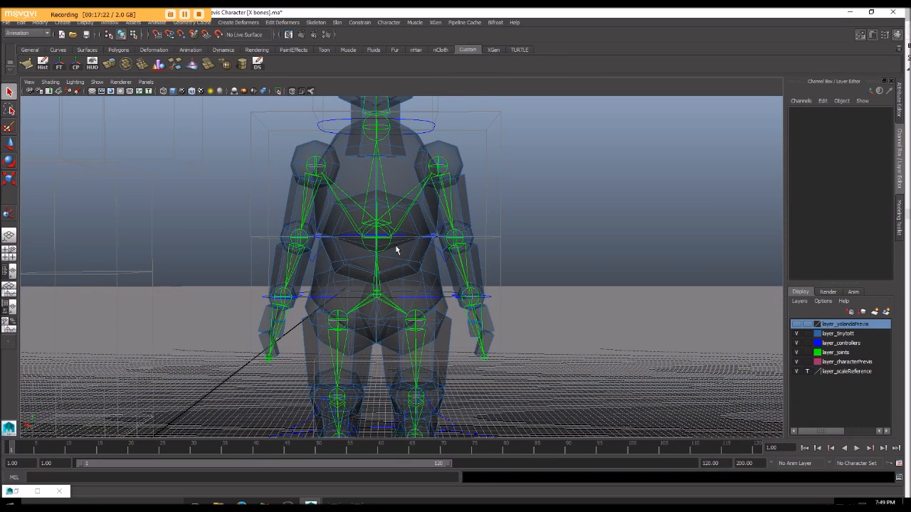
{"action": "left_click", "coordinate": [401, 245]}
{"action": "left_click", "coordinate": [377, 242]}
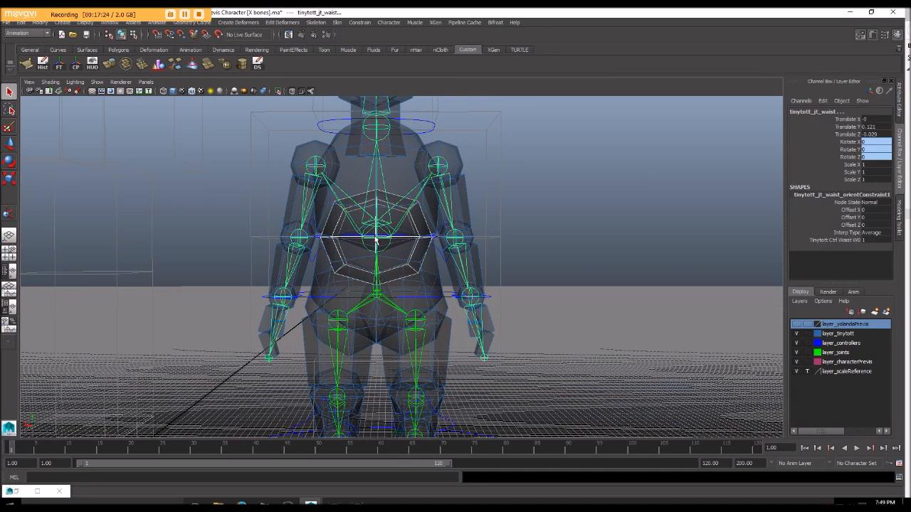
{"action": "left_click", "coordinate": [381, 223]}
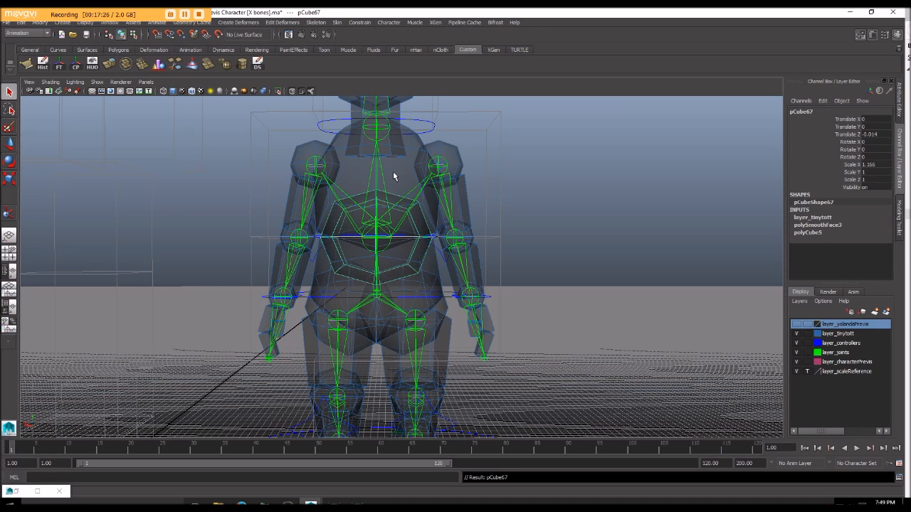
{"action": "left_click", "coordinate": [377, 240]}
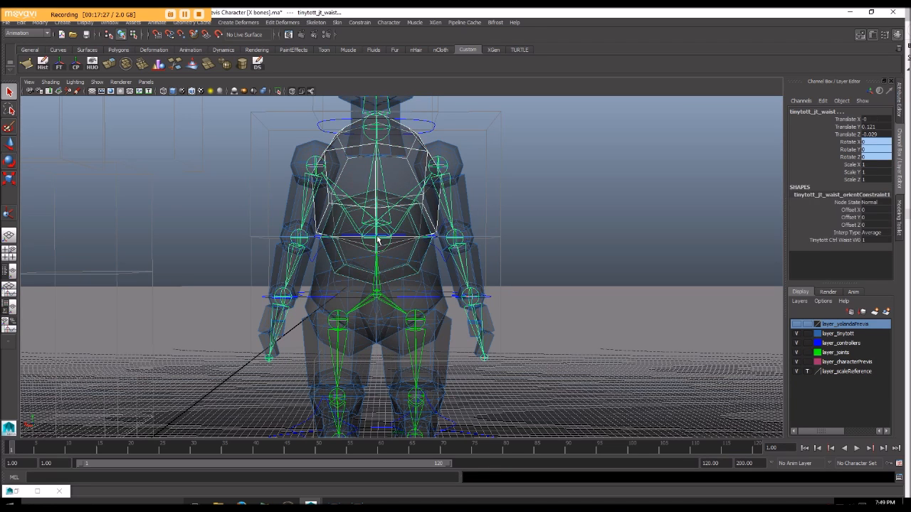
{"action": "left_click", "coordinate": [377, 224]}
Step: Parent the left shoulder and upper arm meshes to the left shoulder joint
{"action": "left_click_drag", "start_coordinate": [457, 166], "coordinate": [427, 165], "text": "alt"}
{"action": "left_click", "coordinate": [428, 194]}
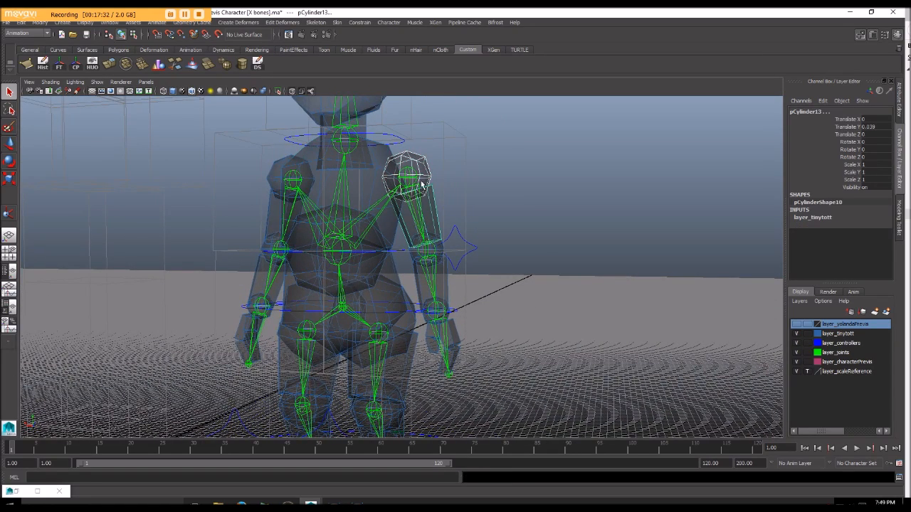
{"action": "left_click", "coordinate": [411, 172]}
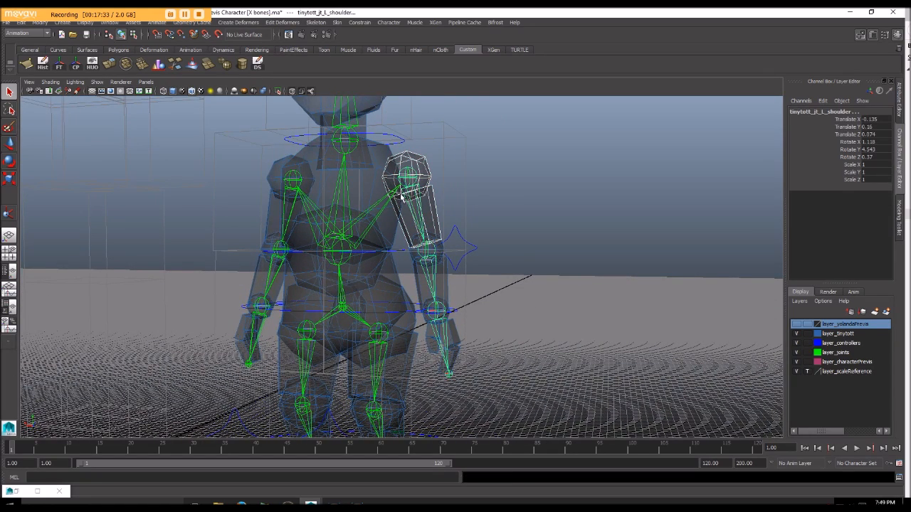
{"action": "left_click", "coordinate": [440, 213]}
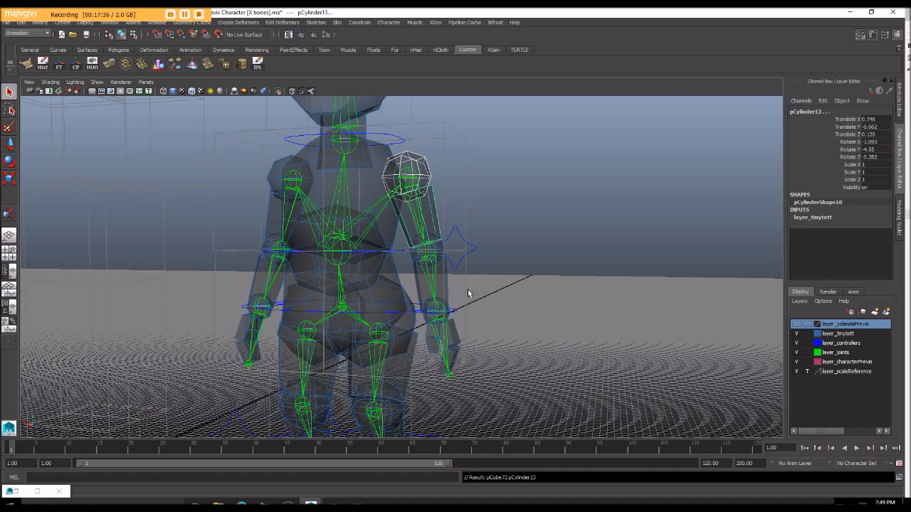
Step: Parent the left forearm and elbow meshes to the left elbow joint
{"action": "middle_click_drag", "start_coordinate": [477, 293], "coordinate": [503, 258], "text": "alt"}
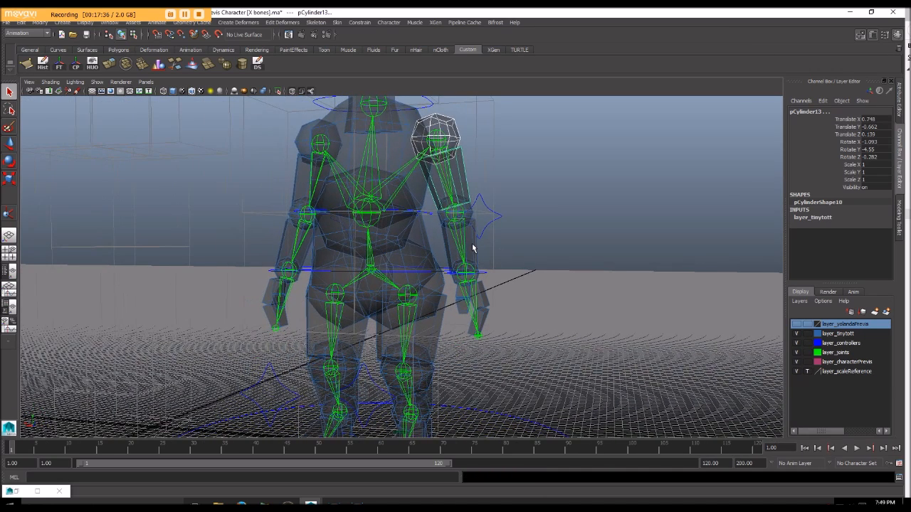
{"action": "left_click", "coordinate": [472, 248]}
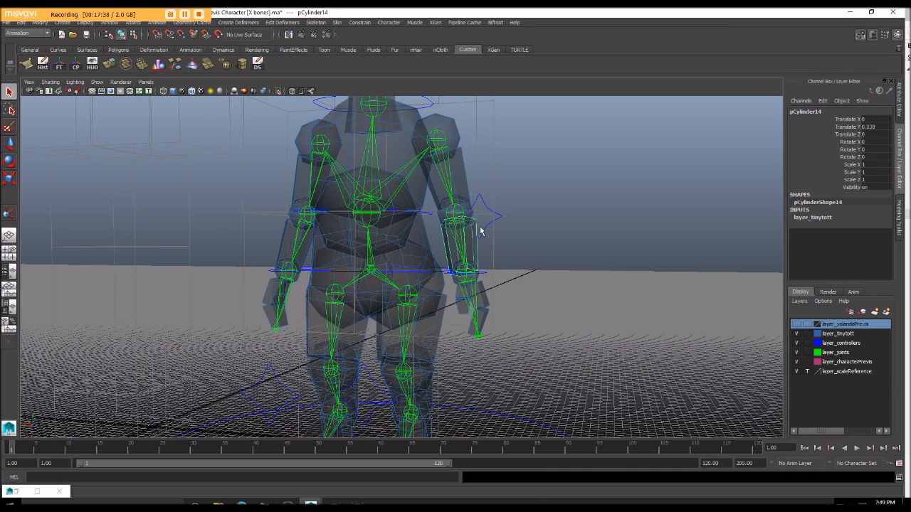
{"action": "left_click", "coordinate": [459, 212]}
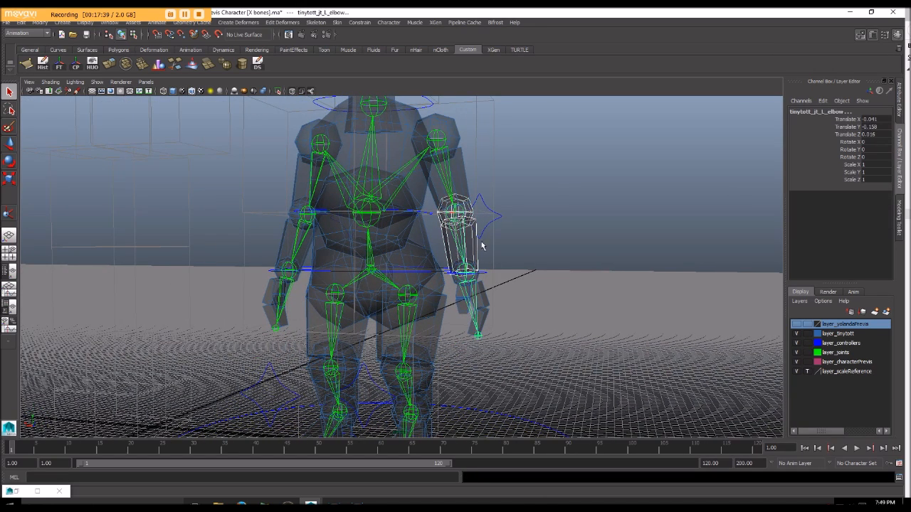
{"action": "key", "text": "p"}
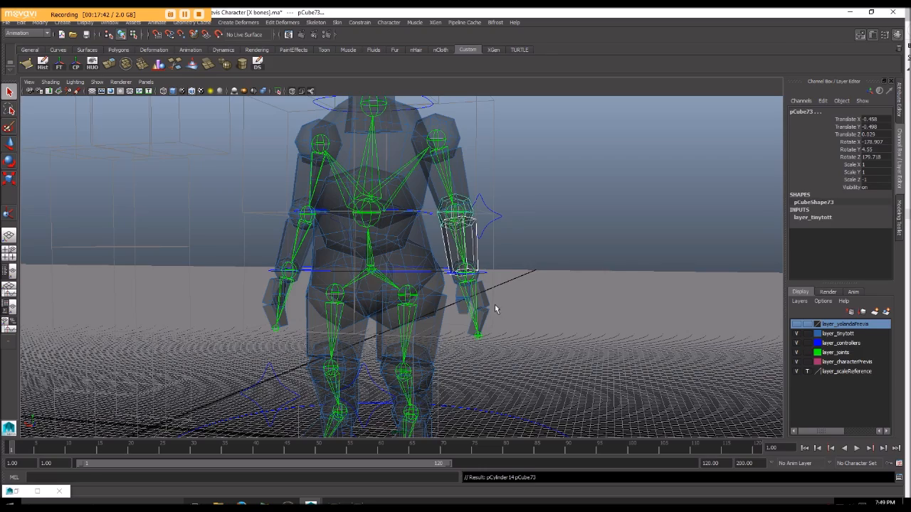
Step: Parent the left hand mesh to the left wrist joint
{"action": "middle_click_drag", "start_coordinate": [496, 309], "coordinate": [474, 267], "text": "alt"}
{"action": "scroll", "coordinate": [474, 266], "scroll_direction": "up", "scroll_amount": 2}
{"action": "left_click", "coordinate": [459, 257]}
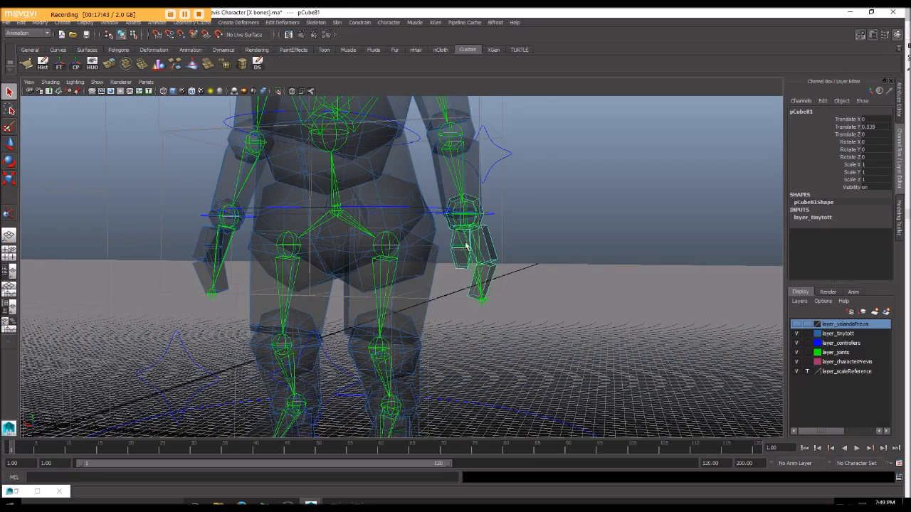
{"action": "left_click_drag", "start_coordinate": [464, 220], "coordinate": [507, 240], "text": "alt"}
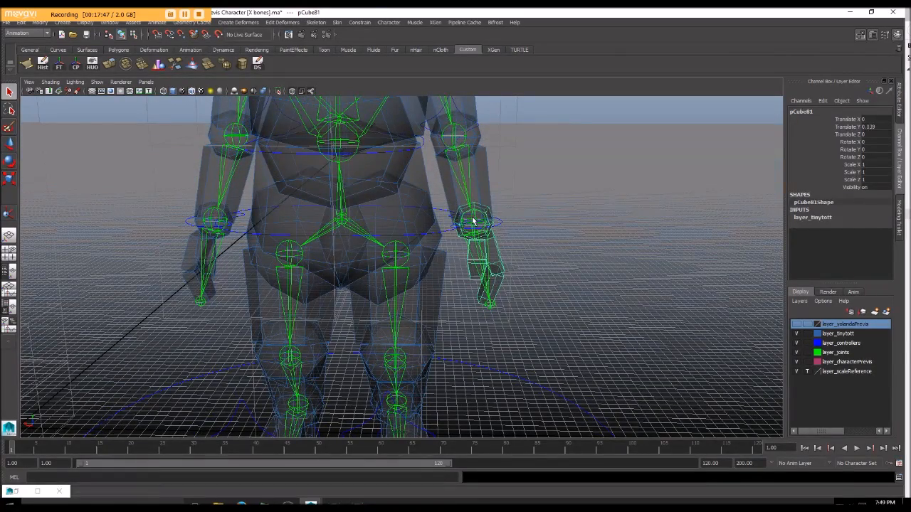
{"action": "left_click", "coordinate": [475, 221]}
{"action": "key", "text": "ctrl+z"}
{"action": "left_click", "coordinate": [484, 216]}
{"action": "key", "text": "ctrl+z"}
Step: Try posing the left arm with the left wrist control and undo the changes
{"action": "left_click", "coordinate": [500, 223]}
{"action": "scroll", "coordinate": [492, 223], "scroll_direction": "down", "scroll_amount": 5}
{"action": "mouse_move", "coordinate": [491, 223]}
{"action": "left_mouse_down", "text": "alt"}
{"action": "mouse_move", "coordinate": [466, 221]}
{"action": "mouse_move", "coordinate": [480, 252]}
{"action": "mouse_move", "coordinate": [484, 204]}
{"action": "mouse_move", "coordinate": [483, 217]}
{"action": "mouse_move", "coordinate": [491, 208]}
{"action": "left_mouse_up", "text": "alt"}
{"action": "key", "text": "w"}
{"action": "key", "text": "e"}
{"action": "left_click_drag", "start_coordinate": [506, 178], "coordinate": [445, 193]}
{"action": "key", "text": "ctrl+z"}
{"action": "key", "text": "ctrl+z"}
{"action": "left_click_drag", "start_coordinate": [456, 266], "coordinate": [443, 245], "text": "alt"}
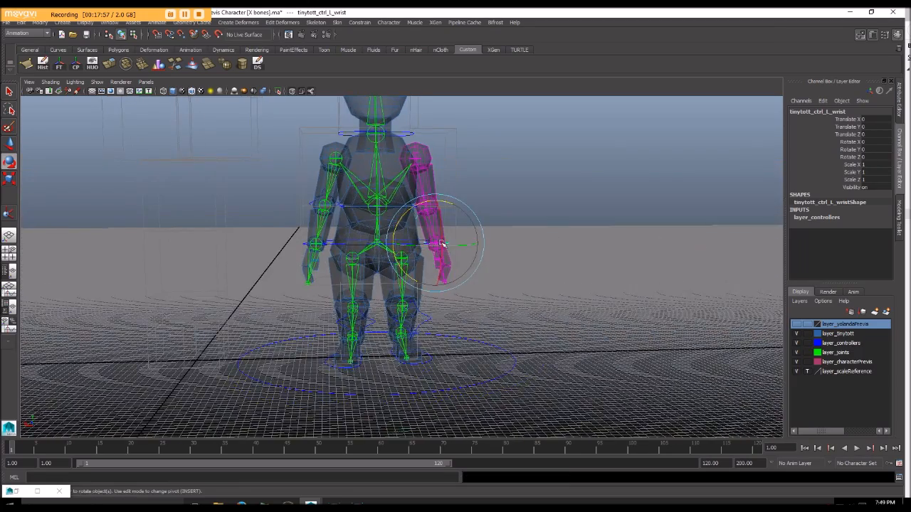
Step: Parent the right shoulder and upper arm meshes to the right shoulder joint
{"action": "scroll", "coordinate": [427, 246], "scroll_direction": "up", "scroll_amount": 5}
{"action": "middle_click_drag", "start_coordinate": [310, 244], "coordinate": [379, 261], "text": "alt"}
{"action": "scroll", "coordinate": [379, 262], "scroll_direction": "down", "scroll_amount": 5}
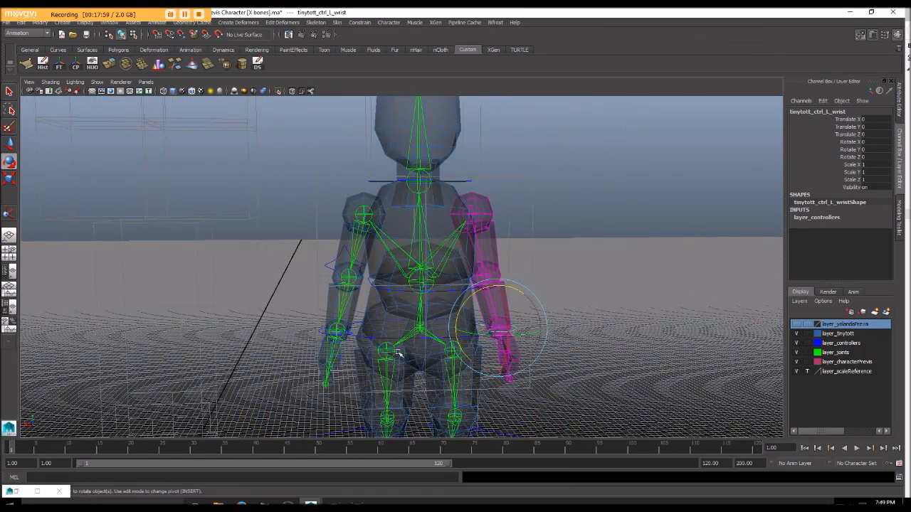
{"action": "scroll", "coordinate": [397, 365], "scroll_direction": "up", "scroll_amount": 3}
{"action": "left_click", "coordinate": [381, 212]}
{"action": "left_click_drag", "start_coordinate": [357, 254], "coordinate": [350, 248], "text": "alt"}
{"action": "left_click", "coordinate": [368, 251], "text": "shift"}
{"action": "left_click", "coordinate": [383, 221]}
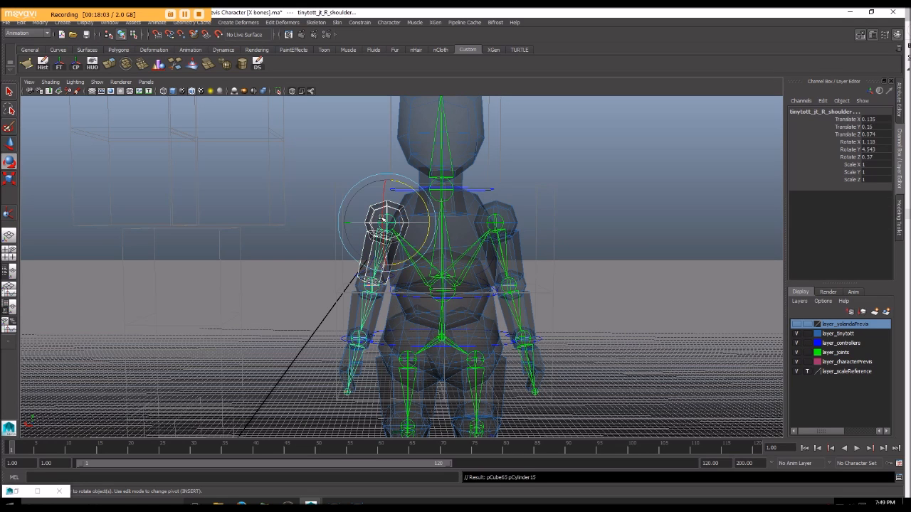
{"action": "key", "text": "p"}
Step: Parent the right forearm and elbow meshes to the right elbow joint
{"action": "left_click", "coordinate": [358, 283]}
{"action": "left_click", "coordinate": [366, 287]}
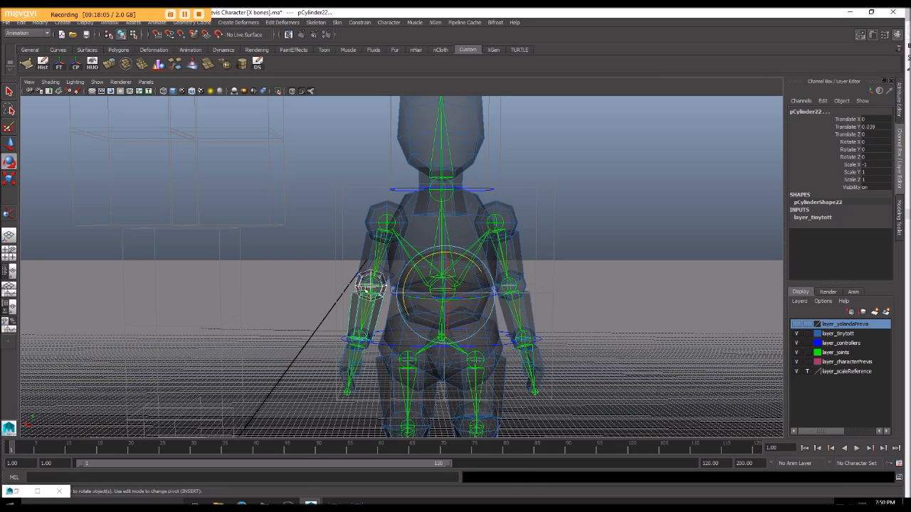
{"action": "left_click", "coordinate": [369, 285], "text": "shift"}
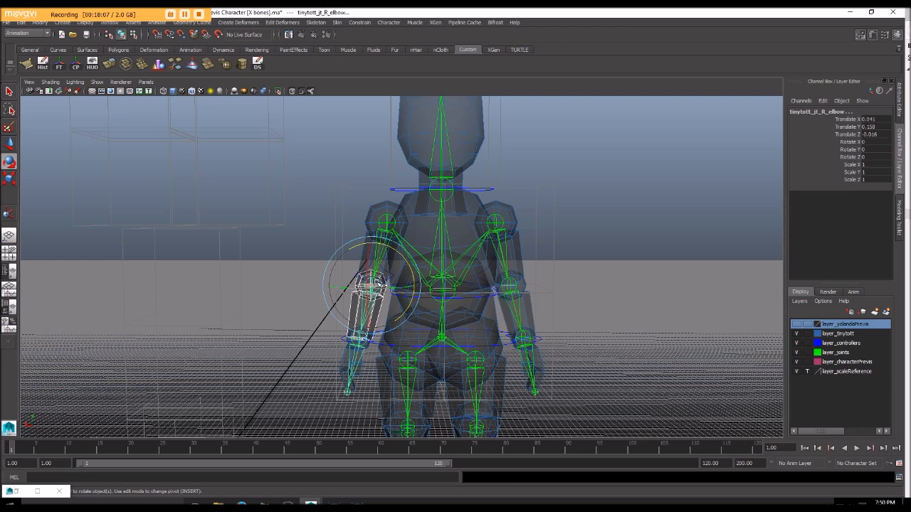
{"action": "key", "text": "p"}
Step: Parent the right hand mesh to the right wrist joint
{"action": "middle_click_drag", "start_coordinate": [379, 355], "coordinate": [393, 264], "text": "alt"}
{"action": "left_click", "coordinate": [377, 248]}
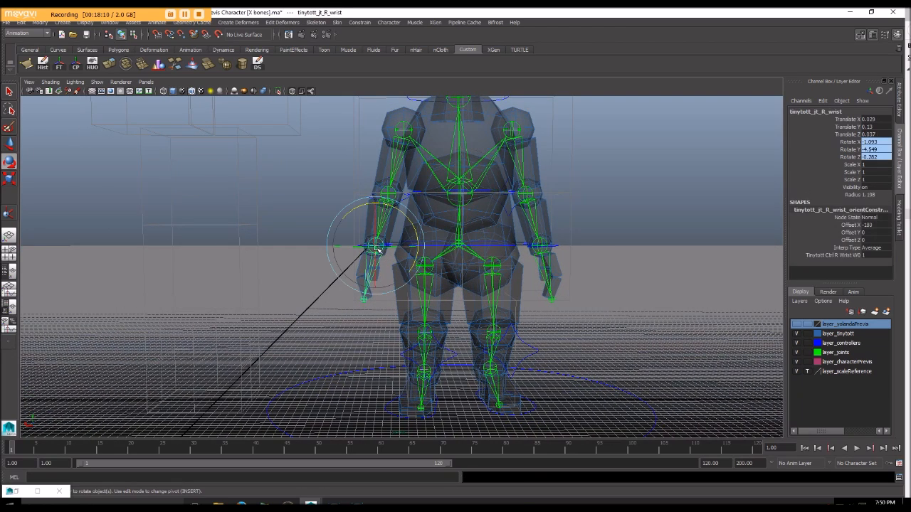
{"action": "key", "text": "q"}
{"action": "left_click", "coordinate": [361, 274]}
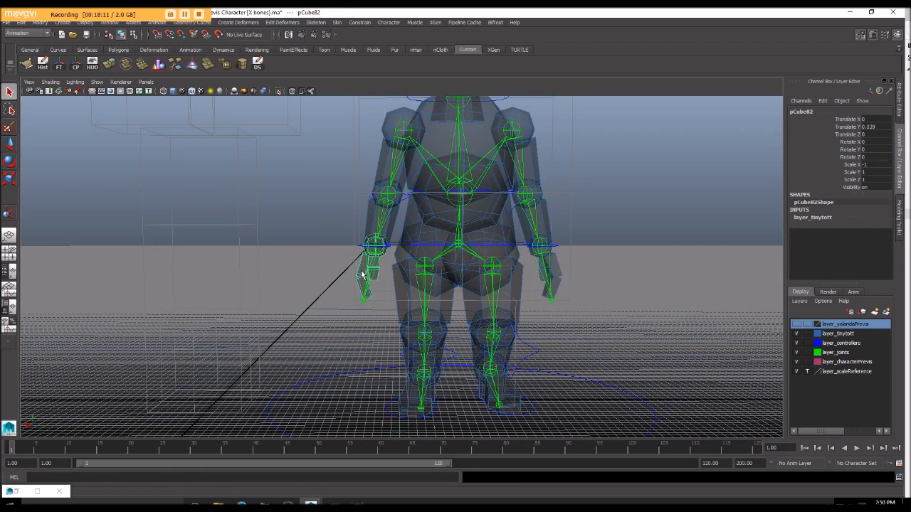
{"action": "left_click", "coordinate": [370, 244], "text": "shift"}
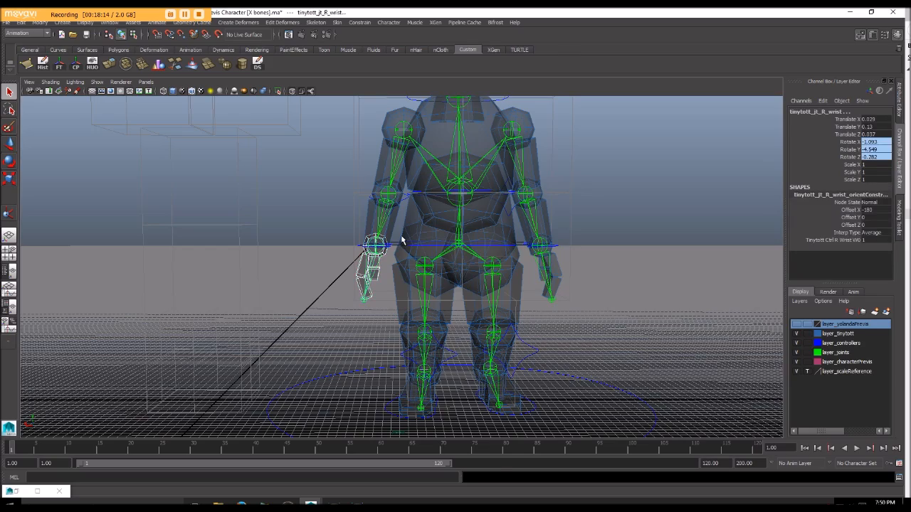
{"action": "key", "text": "p"}
Step: Parent the neck and head meshes to the neck joint
{"action": "scroll", "coordinate": [403, 253], "scroll_direction": "down", "scroll_amount": 5}
{"action": "middle_click_drag", "start_coordinate": [400, 249], "coordinate": [374, 275], "text": "alt"}
{"action": "scroll", "coordinate": [357, 287], "scroll_direction": "up", "scroll_amount": 3}
{"action": "left_click_drag", "start_coordinate": [374, 275], "coordinate": [351, 274], "text": "alt"}
{"action": "left_click", "coordinate": [397, 192]}
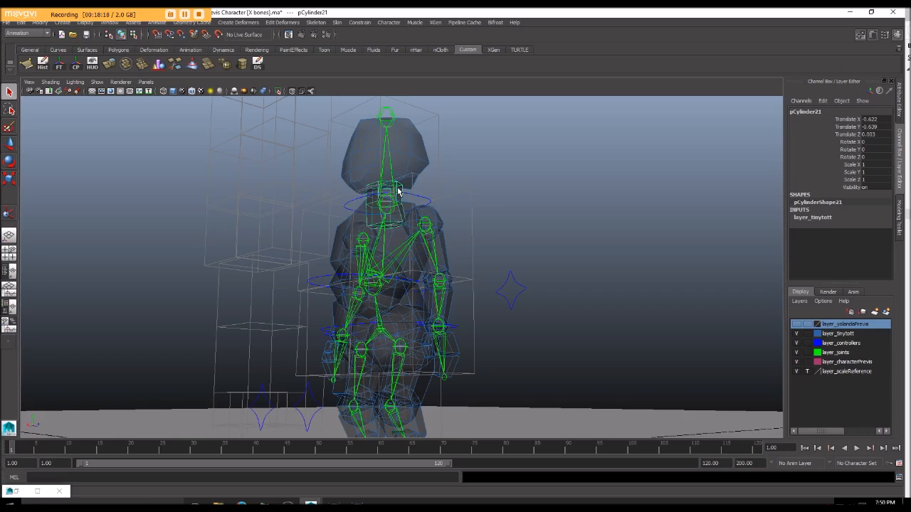
{"action": "left_click_drag", "start_coordinate": [391, 153], "coordinate": [410, 225], "text": "alt"}
{"action": "left_click", "coordinate": [437, 233]}
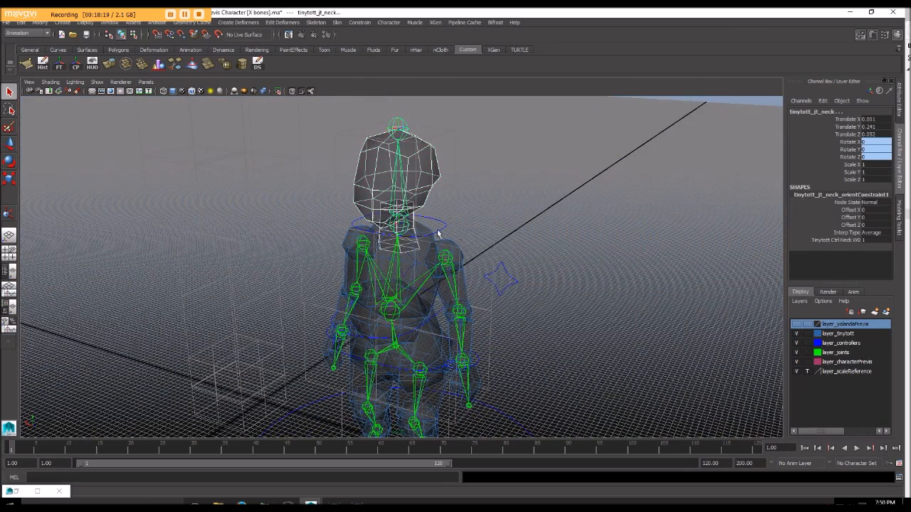
{"action": "key", "text": "p"}
Step: Parent the right foot and ankle meshes to the right ankle joint
{"action": "scroll", "coordinate": [479, 234], "scroll_direction": "down", "scroll_amount": 4}
{"action": "middle_click_drag", "start_coordinate": [444, 266], "coordinate": [463, 162], "text": "alt"}
{"action": "left_click_drag", "start_coordinate": [462, 162], "coordinate": [384, 201], "text": "alt"}
{"action": "left_click", "coordinate": [440, 197]}
{"action": "scroll", "coordinate": [441, 198], "scroll_direction": "up", "scroll_amount": 5}
{"action": "scroll", "coordinate": [381, 203], "scroll_direction": "up", "scroll_amount": 5}
{"action": "middle_click_drag", "start_coordinate": [370, 209], "coordinate": [380, 200], "text": "alt"}
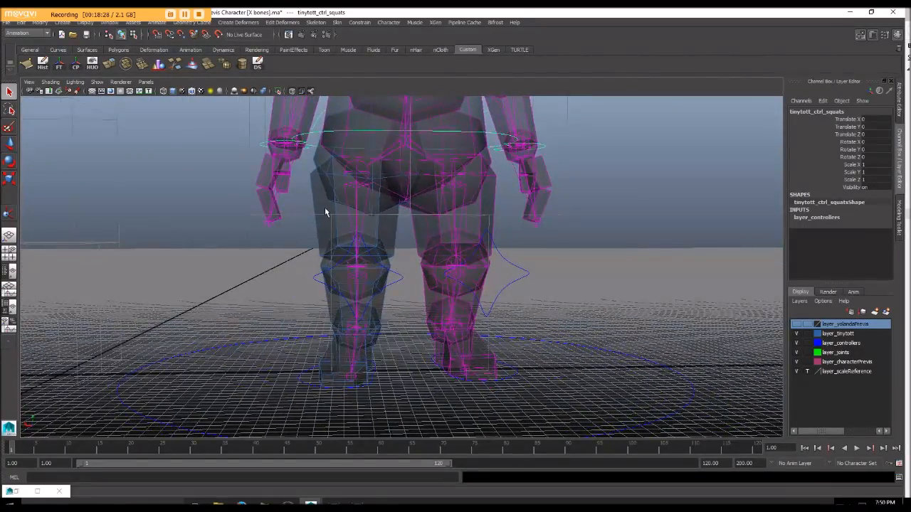
{"action": "mouse_move", "coordinate": [327, 375]}
{"action": "left_mouse_down", "text": "alt"}
{"action": "mouse_move", "coordinate": [321, 362]}
{"action": "mouse_move", "coordinate": [333, 371]}
{"action": "left_mouse_up", "text": "alt"}
{"action": "left_click", "coordinate": [333, 371]}
{"action": "left_click", "coordinate": [383, 336]}
{"action": "left_click", "coordinate": [375, 316]}
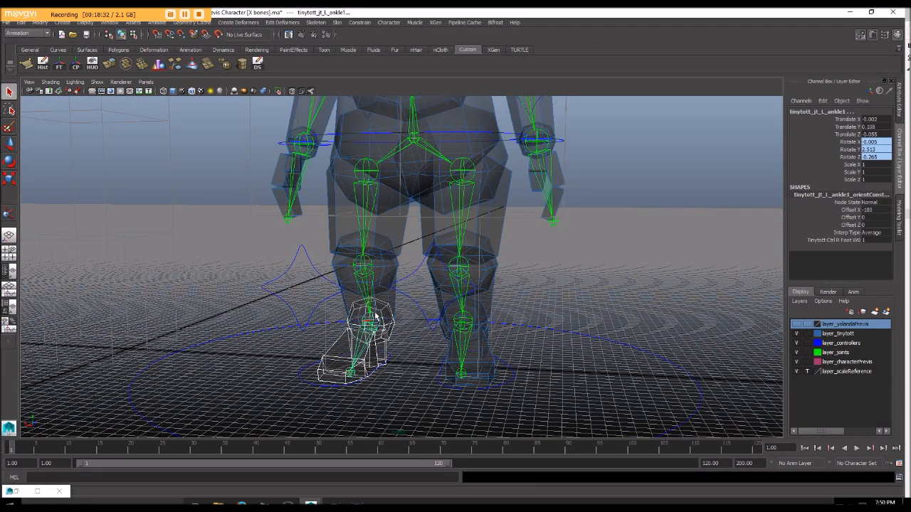
Step: Parent the right lower leg and knee meshes to the right knee joint
{"action": "left_click", "coordinate": [387, 264]}
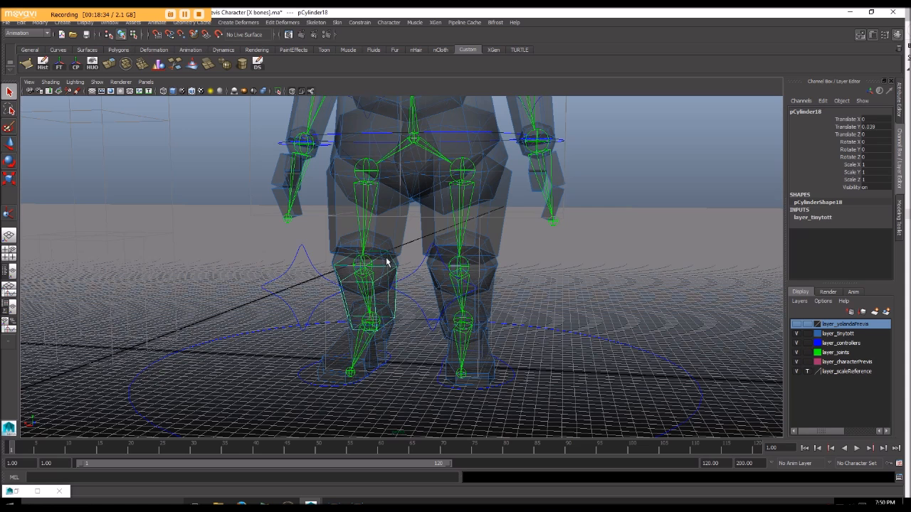
{"action": "left_click", "coordinate": [364, 264]}
{"action": "left_click", "coordinate": [363, 265]}
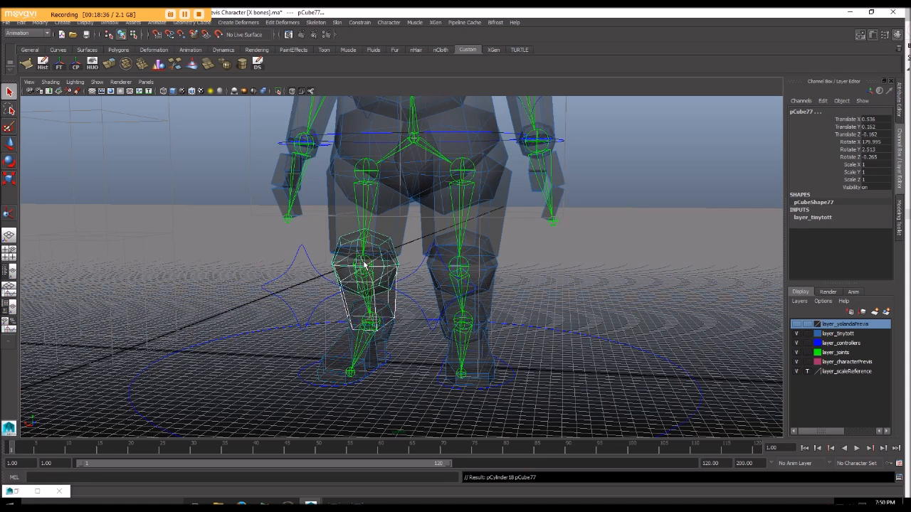
Step: Parent the right thigh and hip meshes to the right hip joint
{"action": "left_click", "coordinate": [404, 211]}
{"action": "left_click", "coordinate": [356, 182]}
{"action": "key", "text": "ctrl+z"}
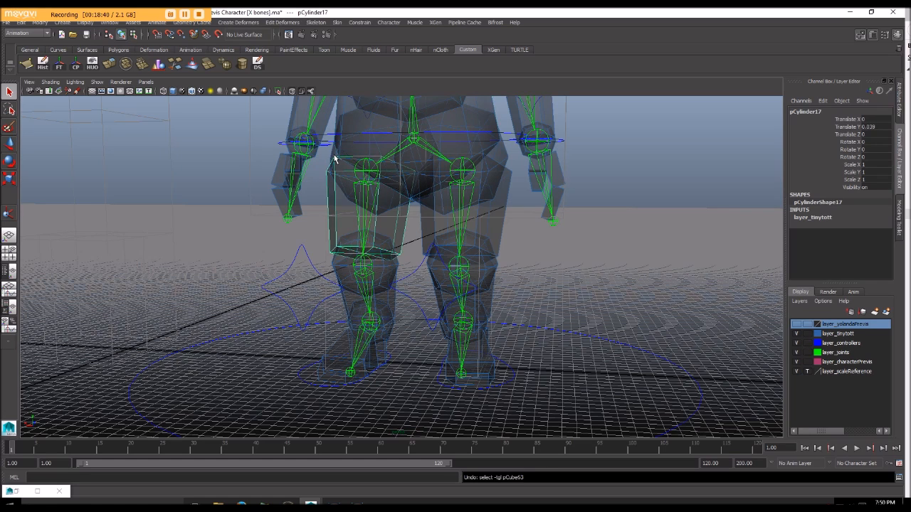
{"action": "left_click", "coordinate": [335, 153]}
{"action": "left_click", "coordinate": [334, 182]}
{"action": "left_click", "coordinate": [333, 154]}
{"action": "left_click", "coordinate": [363, 180]}
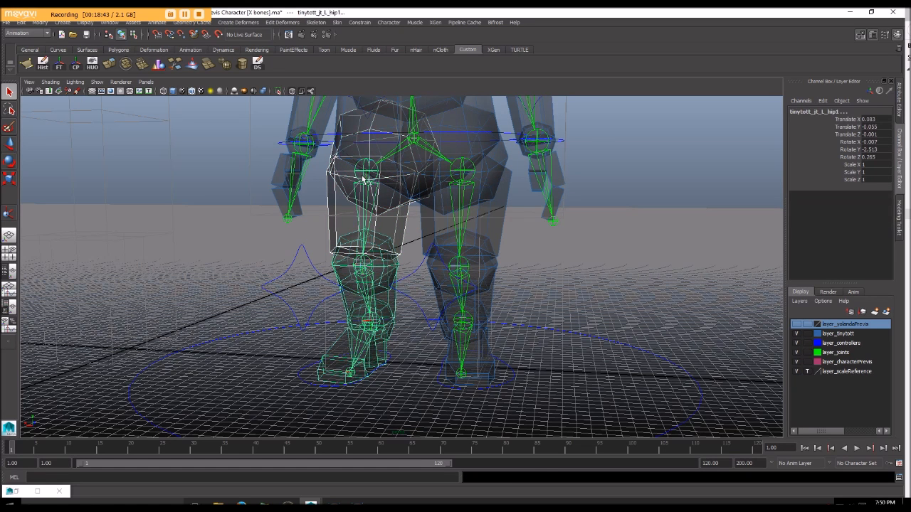
{"action": "left_click", "coordinate": [363, 180]}
Step: Try moving the body control and both wrist controls to test the parented meshes, undoing each move
{"action": "scroll", "coordinate": [399, 180], "scroll_direction": "down", "scroll_amount": 5}
{"action": "left_click", "coordinate": [437, 207]}
{"action": "left_click_drag", "start_coordinate": [437, 207], "coordinate": [415, 190], "text": "alt"}
{"action": "key", "text": "w"}
{"action": "left_click", "coordinate": [401, 179]}
{"action": "key", "text": "ctrl+z"}
{"action": "left_click_drag", "start_coordinate": [364, 204], "coordinate": [344, 220], "text": "alt"}
{"action": "left_click", "coordinate": [479, 203]}
{"action": "left_click", "coordinate": [454, 223]}
{"action": "left_click", "coordinate": [355, 223]}
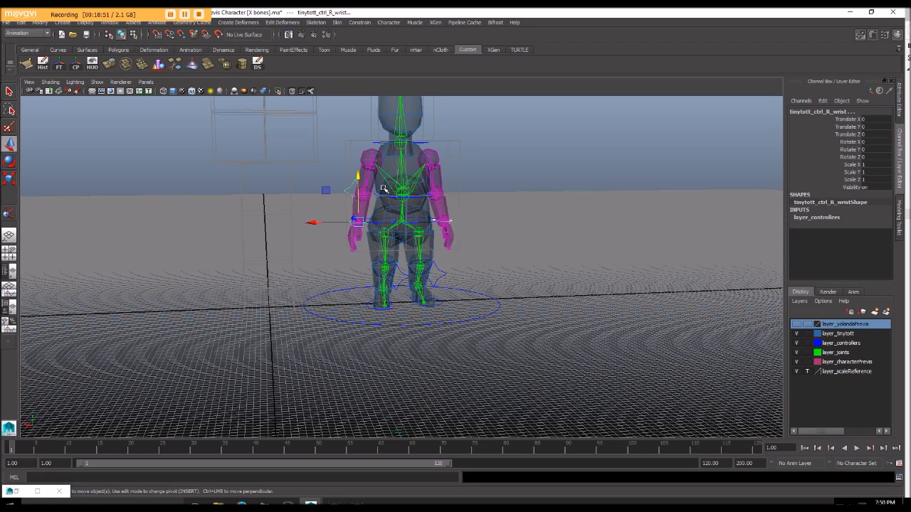
{"action": "mouse_move", "coordinate": [355, 179]}
{"action": "left_mouse_down"}
{"action": "mouse_move", "coordinate": [358, 159]}
{"action": "mouse_move", "coordinate": [357, 168]}
{"action": "left_mouse_up"}
{"action": "key", "text": "ctrl+z"}
Step: Try moving the left foot control to test the leg and undo the move
{"action": "left_click_drag", "start_coordinate": [429, 275], "coordinate": [438, 318], "text": "alt"}
{"action": "left_click", "coordinate": [441, 304]}
{"action": "left_click_drag", "start_coordinate": [422, 251], "coordinate": [342, 236]}
{"action": "key", "text": "ctrl+z"}
{"action": "left_click_drag", "start_coordinate": [450, 299], "coordinate": [535, 303], "text": "alt"}
{"action": "middle_click_drag", "start_coordinate": [437, 215], "coordinate": [466, 258], "text": "alt"}
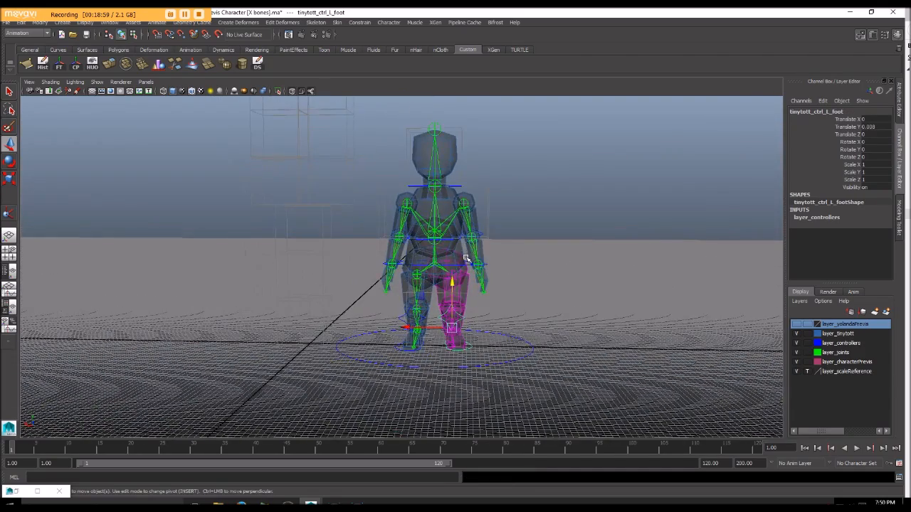
Step: Try rotating the neck control and the waist control to test the upper body, undoing the rotations
{"action": "left_click", "coordinate": [457, 185]}
{"action": "key", "text": "e"}
{"action": "mouse_move", "coordinate": [446, 168]}
{"action": "left_mouse_down"}
{"action": "mouse_move", "coordinate": [431, 158]}
{"action": "mouse_move", "coordinate": [442, 164]}
{"action": "left_mouse_up"}
{"action": "key", "text": "ctrl+z"}
{"action": "left_click_drag", "start_coordinate": [538, 189], "coordinate": [458, 209], "text": "alt"}
{"action": "left_click", "coordinate": [371, 246]}
{"action": "left_click_drag", "start_coordinate": [437, 252], "coordinate": [420, 244], "text": "alt"}
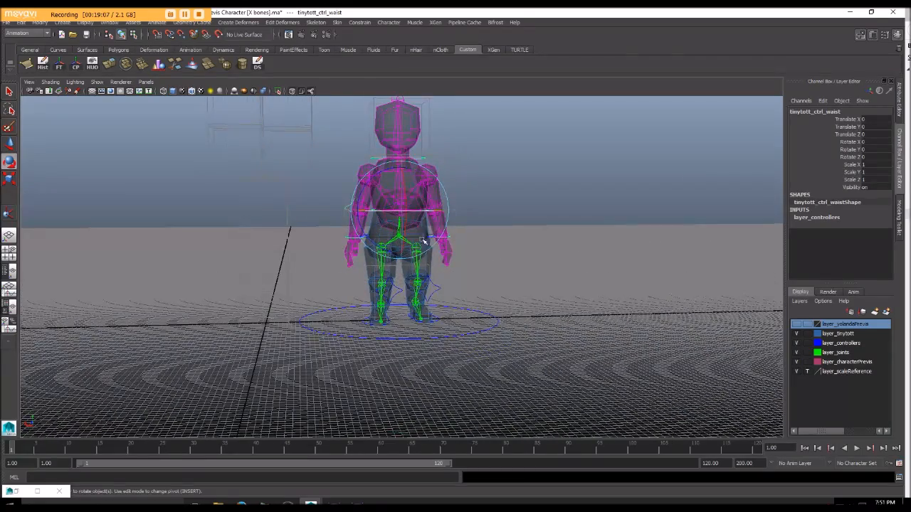
Step: Try moving the whole character with the master control and undo the move
{"action": "left_click_drag", "start_coordinate": [479, 226], "coordinate": [433, 313], "text": "alt"}
{"action": "left_click", "coordinate": [433, 313]}
{"action": "scroll", "coordinate": [432, 316], "scroll_direction": "down", "scroll_amount": 2}
{"action": "key", "text": "w"}
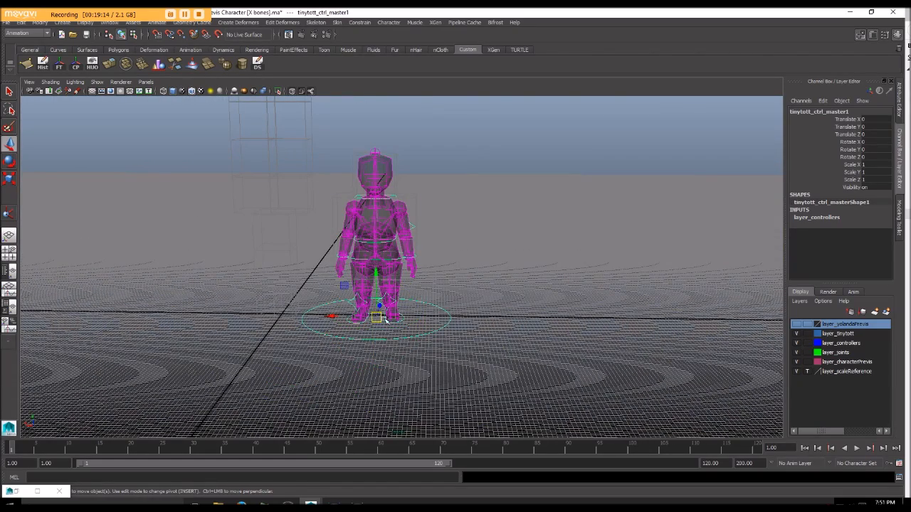
{"action": "left_click", "coordinate": [397, 323]}
{"action": "left_click", "coordinate": [448, 322]}
{"action": "left_click_drag", "start_coordinate": [368, 314], "coordinate": [350, 299]}
{"action": "key", "text": "ctrl+z"}
{"action": "left_click_drag", "start_coordinate": [453, 311], "coordinate": [484, 292], "text": "alt"}
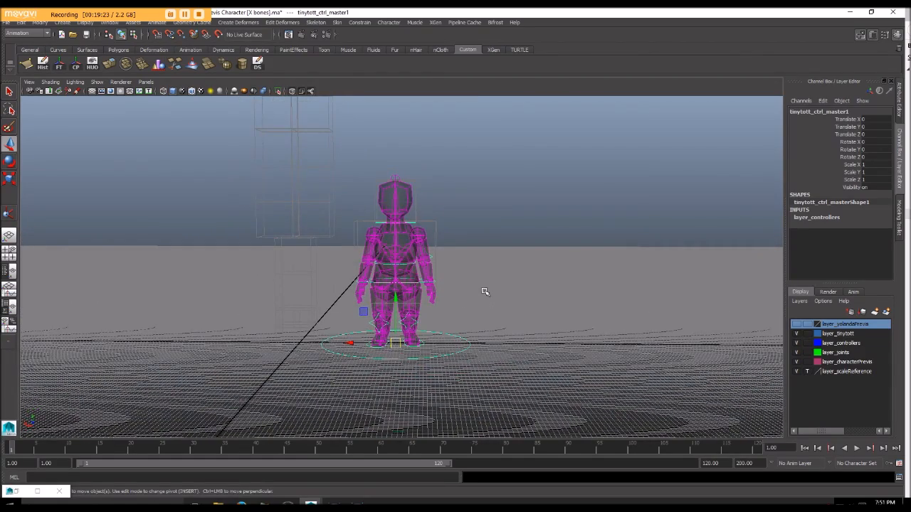
Step: Turn off X-ray shading in the viewport and clear the selection
{"action": "scroll", "coordinate": [485, 291], "scroll_direction": "up", "scroll_amount": 2}
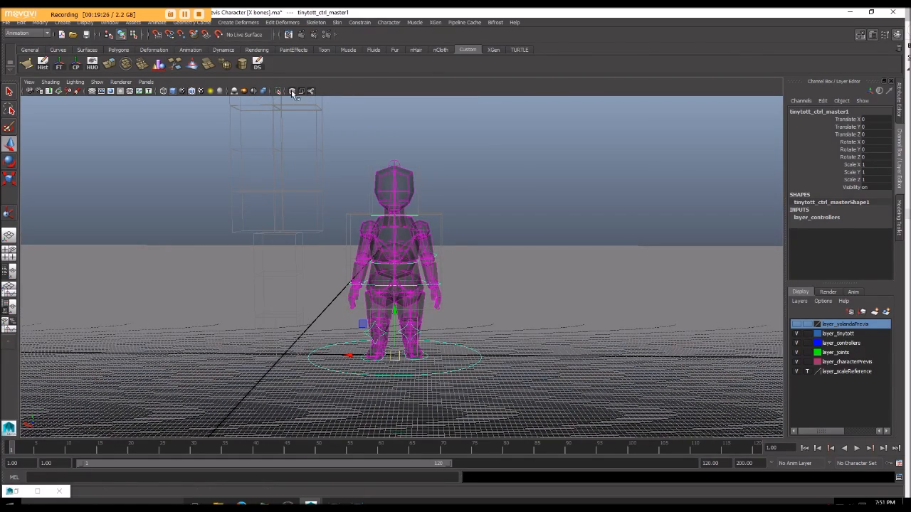
{"action": "left_click", "coordinate": [569, 230]}
{"action": "left_click_drag", "start_coordinate": [569, 229], "coordinate": [502, 330], "text": "alt"}
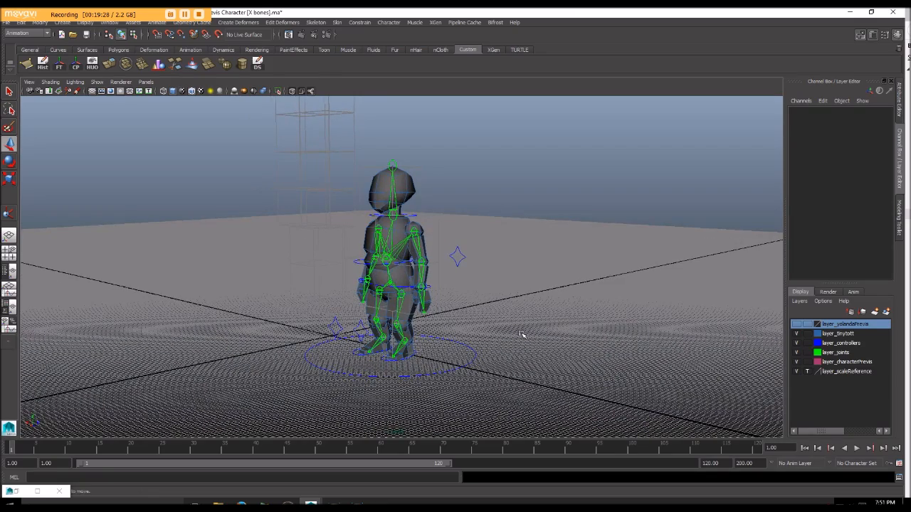
Step: Toggle X-ray shading and X-ray joints on and off to compare how the skeleton displays through the meshes
{"action": "left_click", "coordinate": [291, 91]}
{"action": "mouse_move", "coordinate": [466, 171]}
{"action": "left_mouse_down", "text": "alt"}
{"action": "mouse_move", "coordinate": [577, 162]}
{"action": "mouse_move", "coordinate": [429, 176]}
{"action": "mouse_move", "coordinate": [337, 111]}
{"action": "left_mouse_up", "text": "alt"}
{"action": "left_click", "coordinate": [293, 91]}
{"action": "left_click", "coordinate": [313, 92]}
{"action": "left_click", "coordinate": [311, 91]}
{"action": "left_click_drag", "start_coordinate": [543, 216], "coordinate": [508, 216], "text": "alt"}
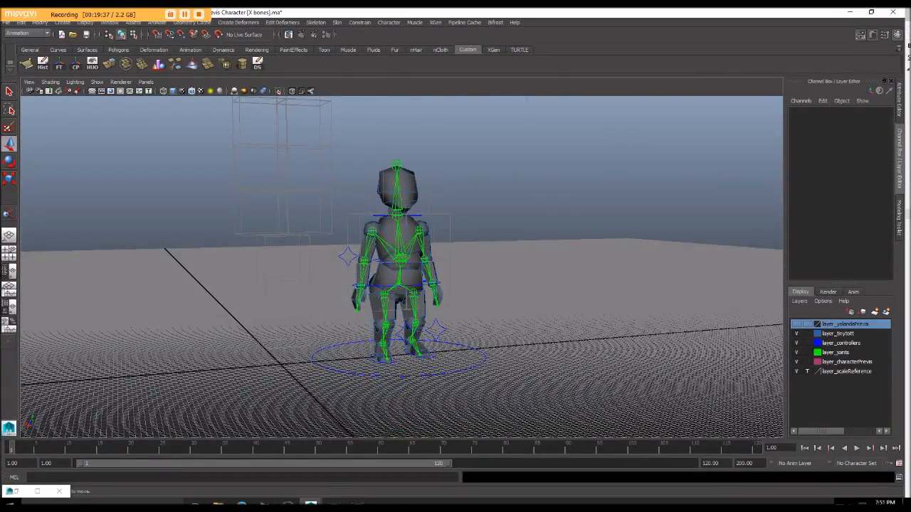